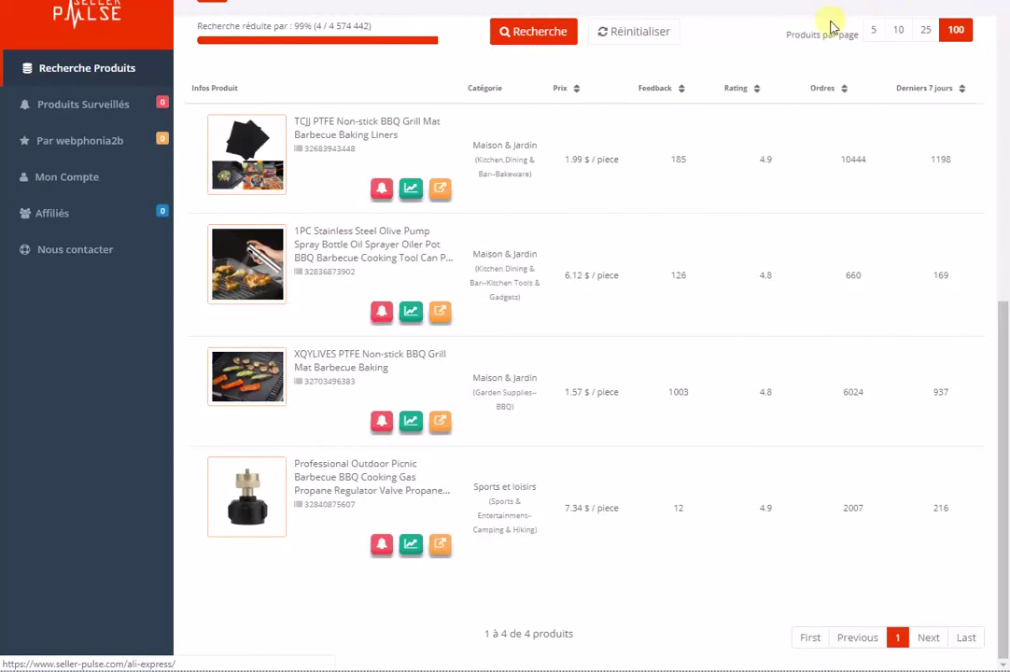
Step: Select all product categories for the Barbecue search and set the recent orders period to the last 3 days
scroll(635, 275, "up", 5)
scroll(653, 252, "up", 3)
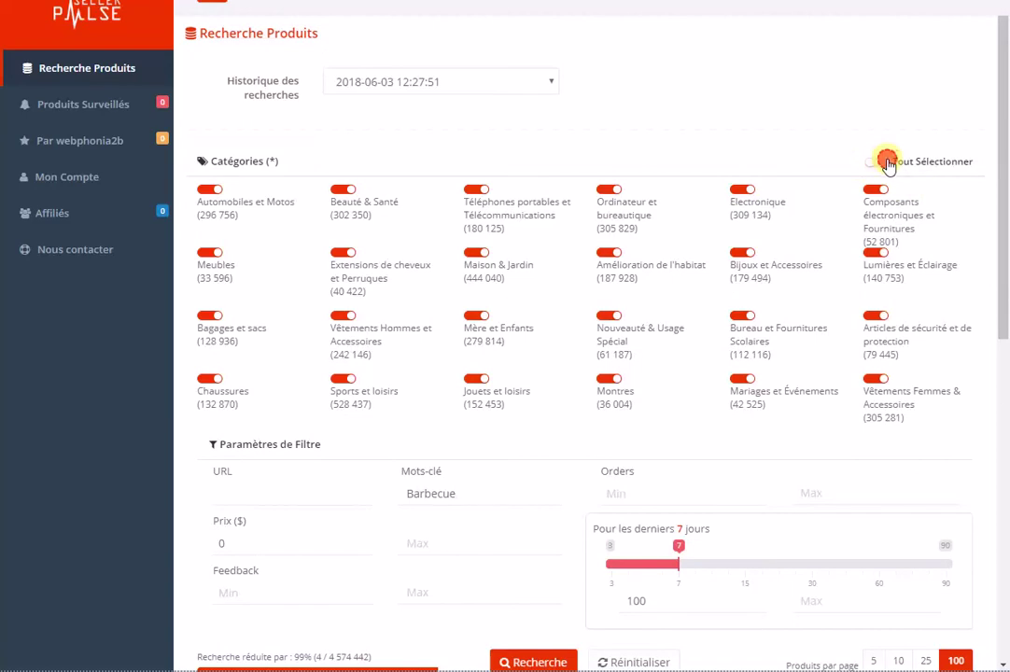
left_click(876, 161)
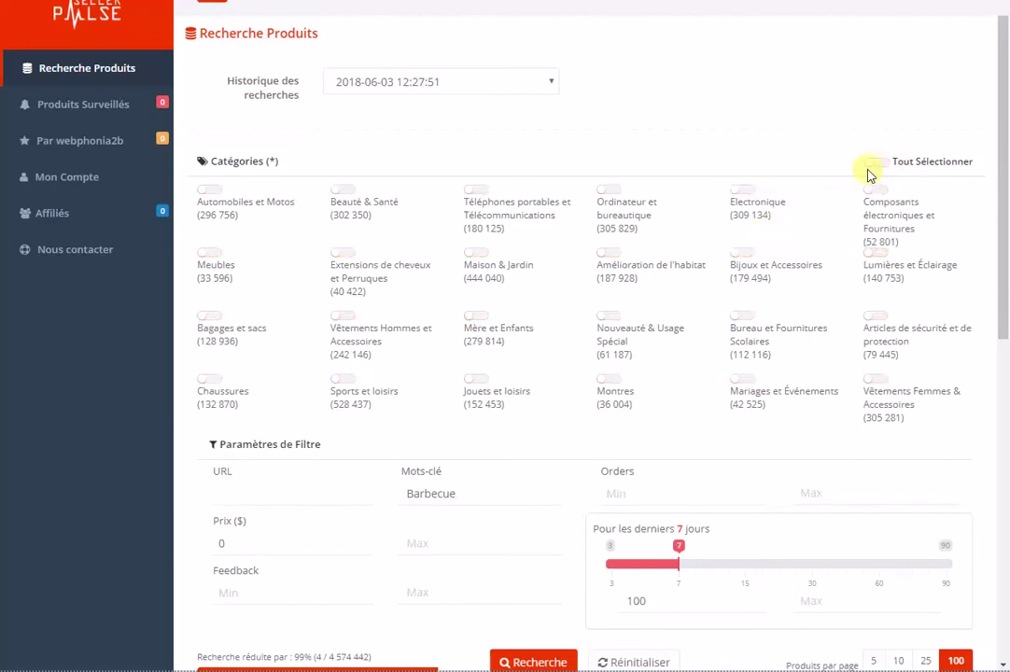
left_click(880, 164)
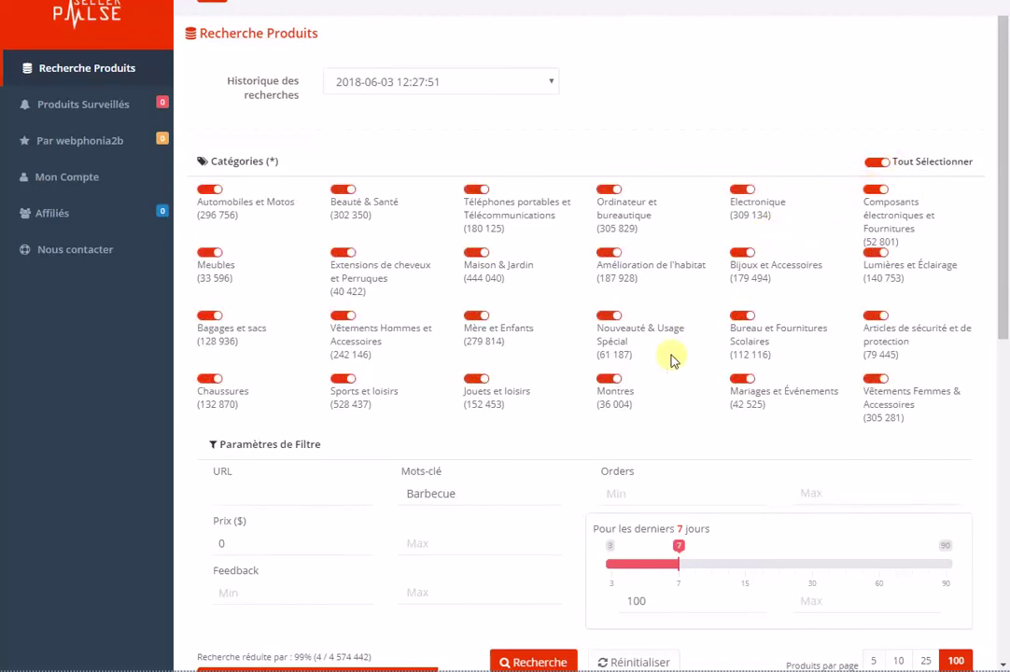
scroll(653, 345, "down", 1)
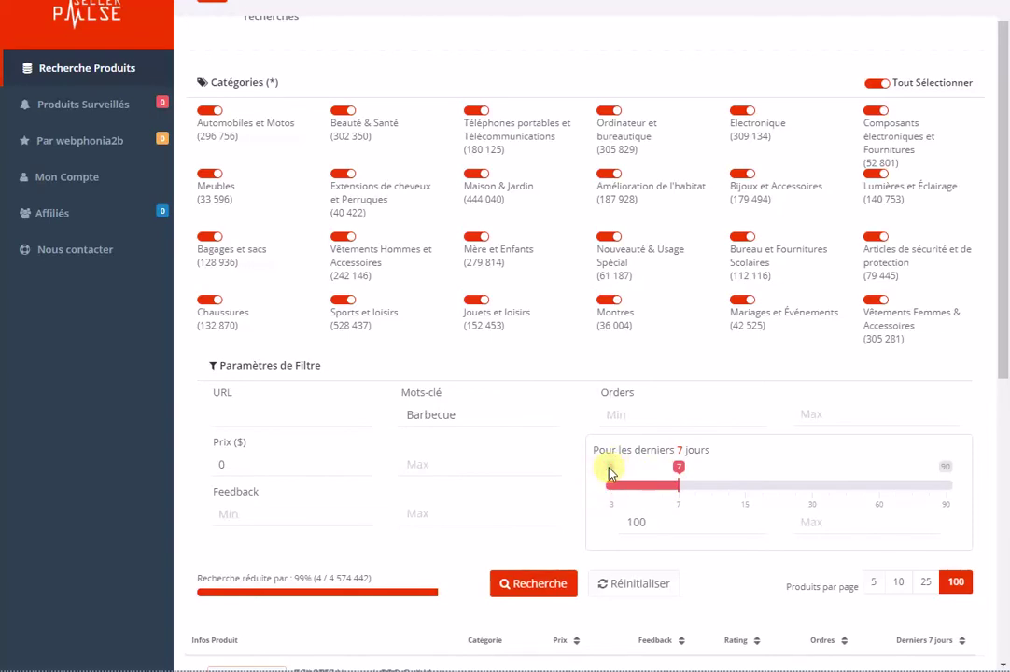
left_click_drag(679, 468, 634, 467)
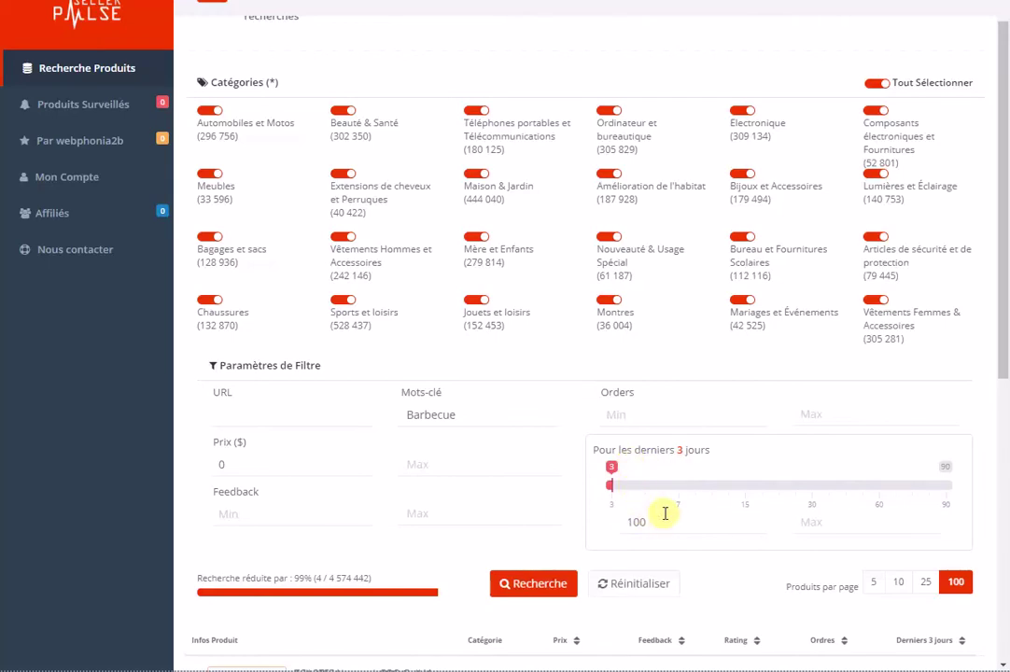
Step: Open the AliExpress pages of the TCJJ grill mat, the olive oil sprayer and the XQYLIVES grill mat in new tabs
scroll(668, 512, "down", 4)
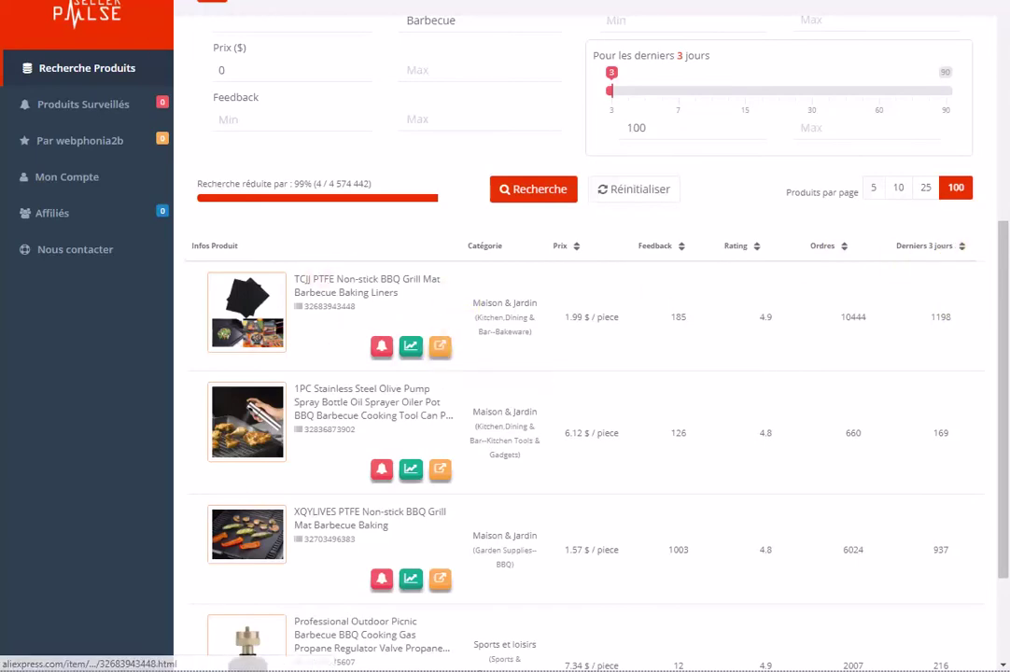
key("F11")
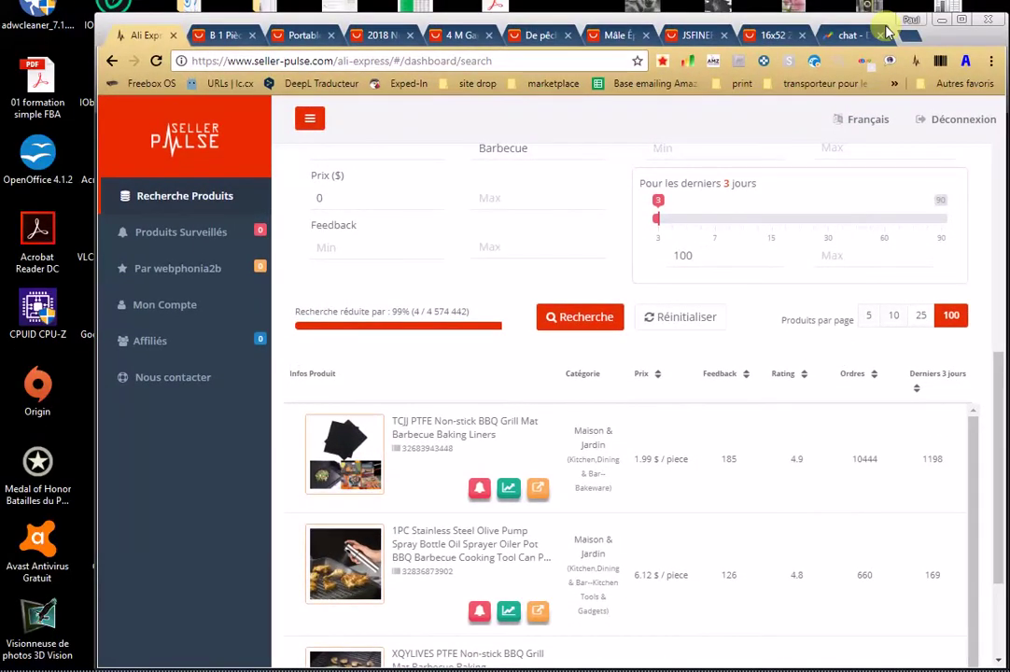
key("F11")
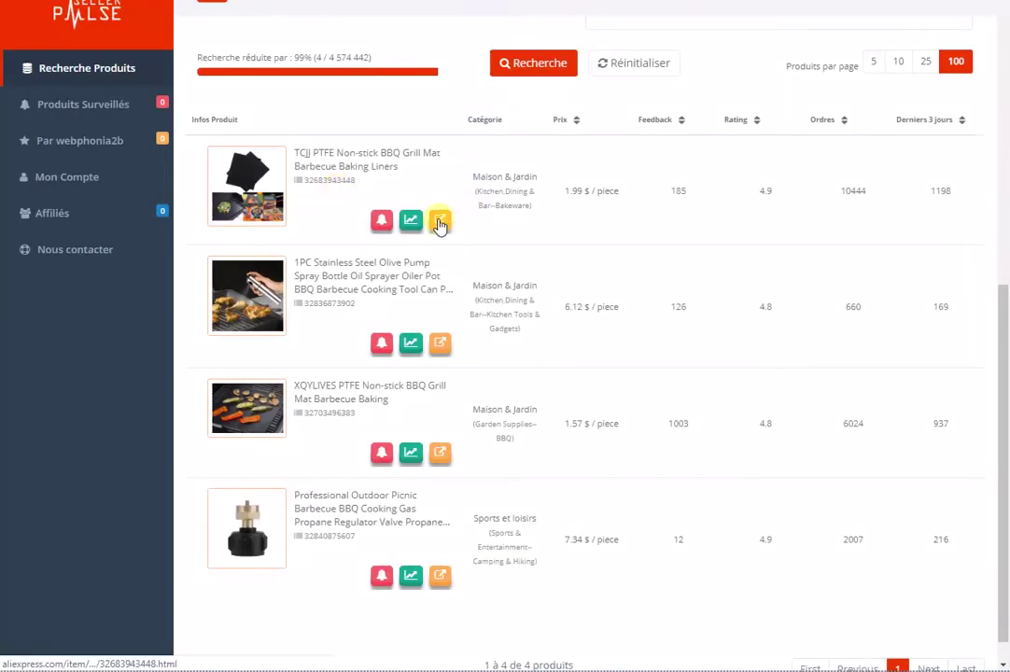
right_click(439, 225)
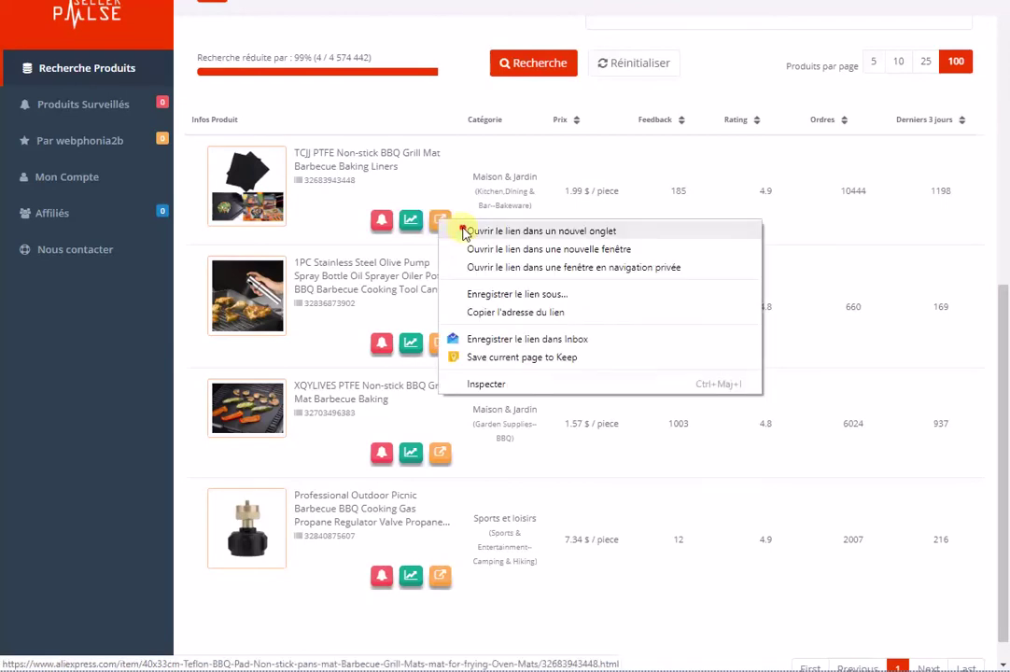
left_click(462, 229)
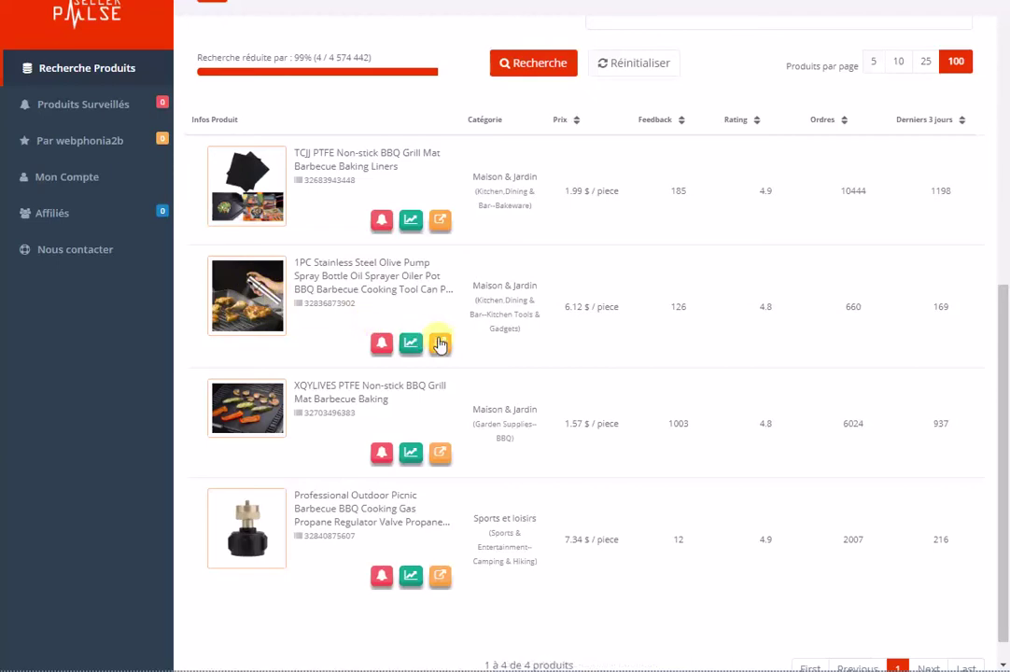
right_click(438, 342)
left_click(458, 347)
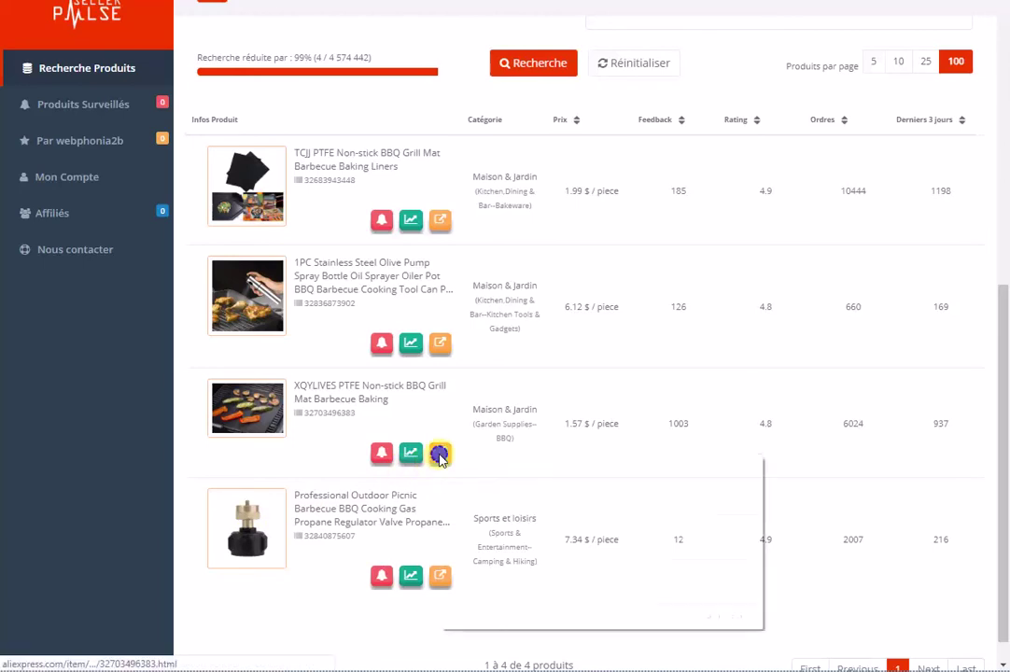
right_click(440, 458)
left_click(464, 465)
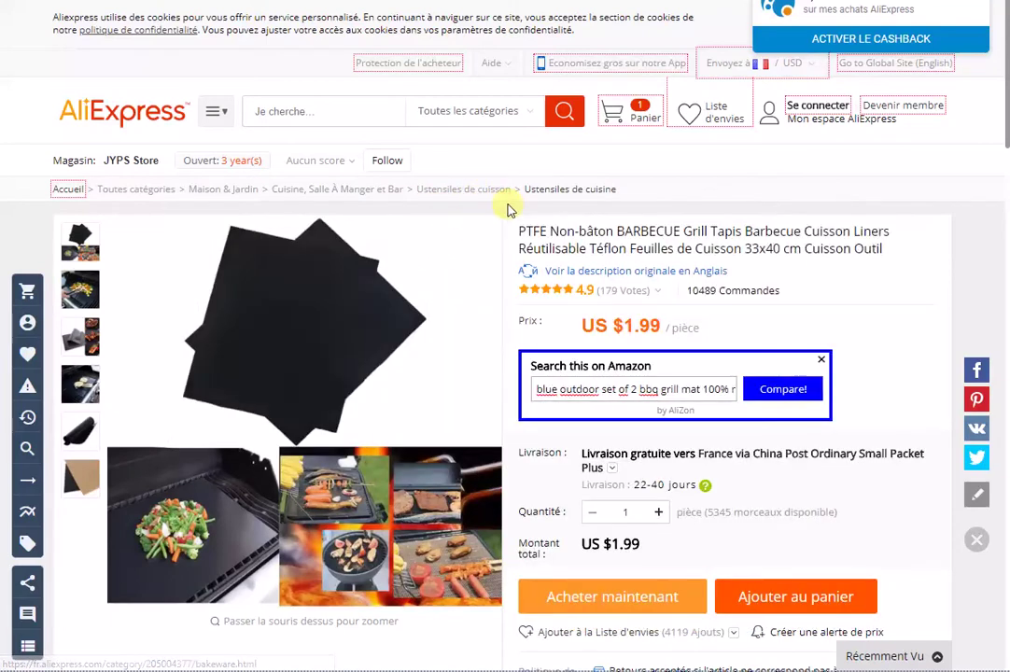
Step: Review the TCJJ grill mat's AliExpress listing for its price, delivery and return conditions
scroll(505, 214, "down", 1)
scroll(505, 214, "down", 2)
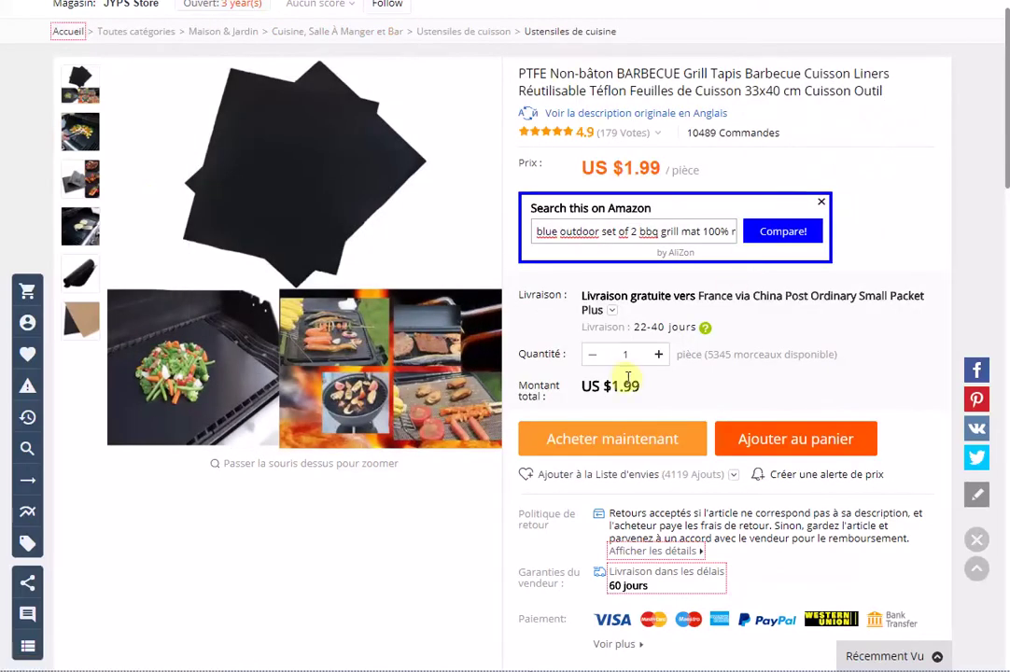
scroll(600, 380, "down", 2)
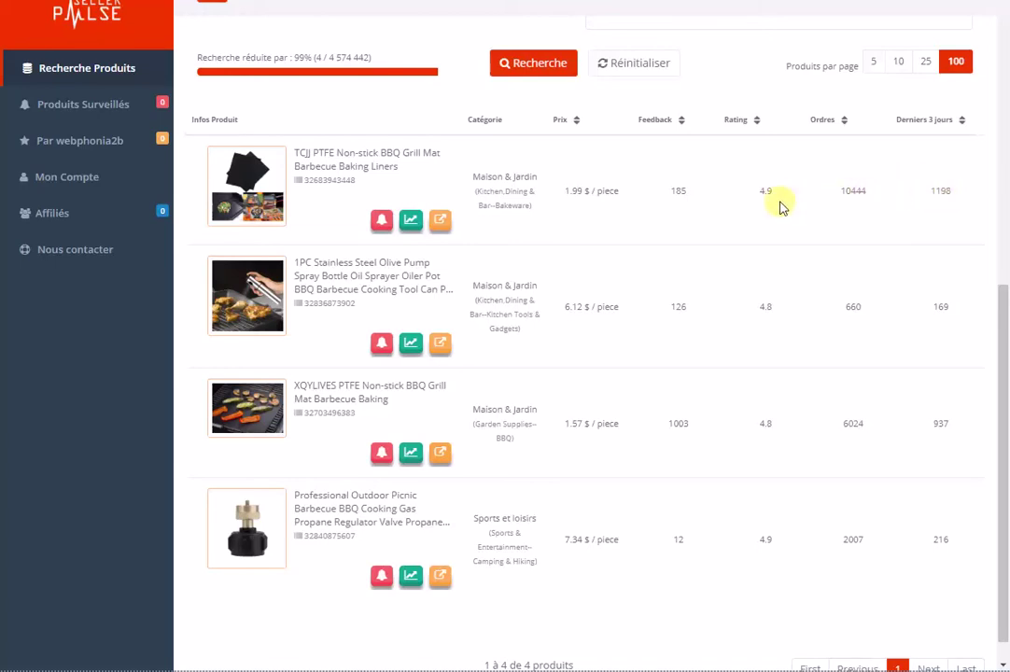
Step: Examine the price, feedback and orders history charts of the TCJJ grill mat in Seller Pulse
left_click(413, 218)
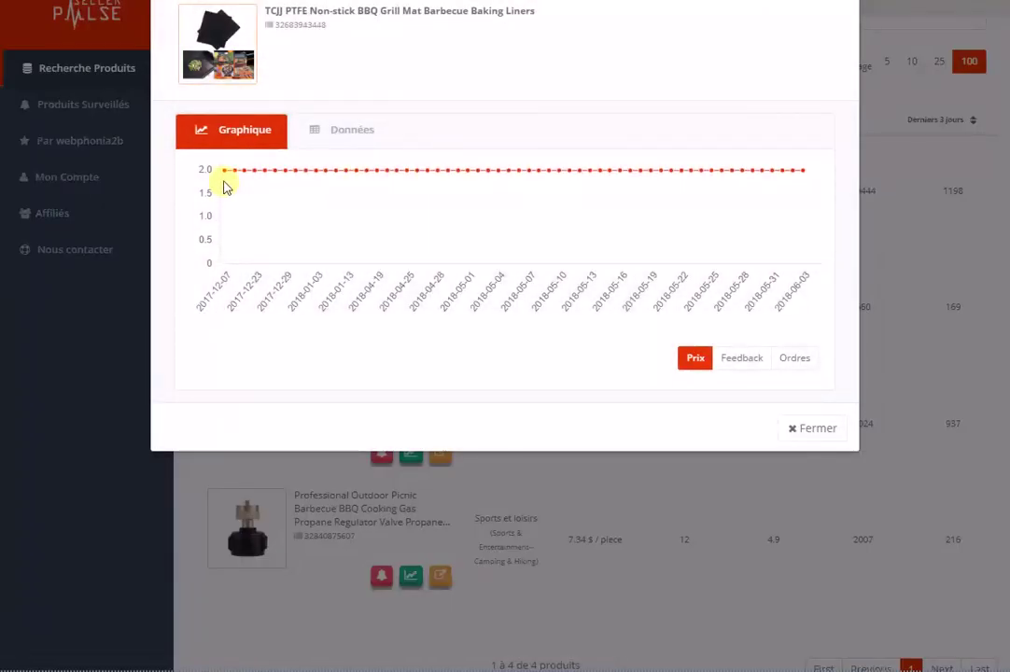
left_click(728, 359)
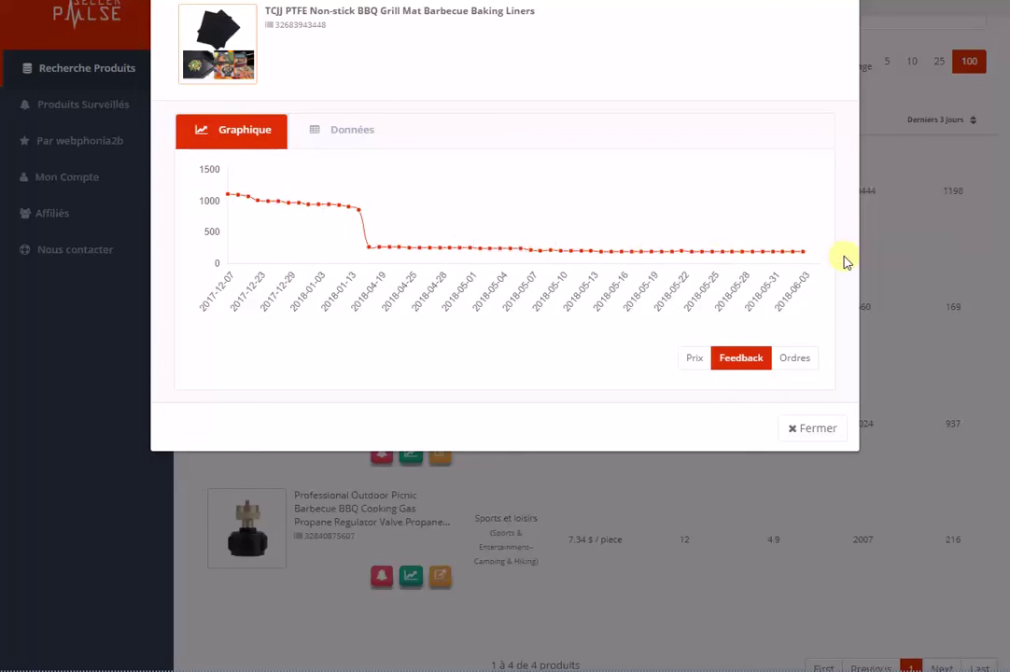
left_click(801, 362)
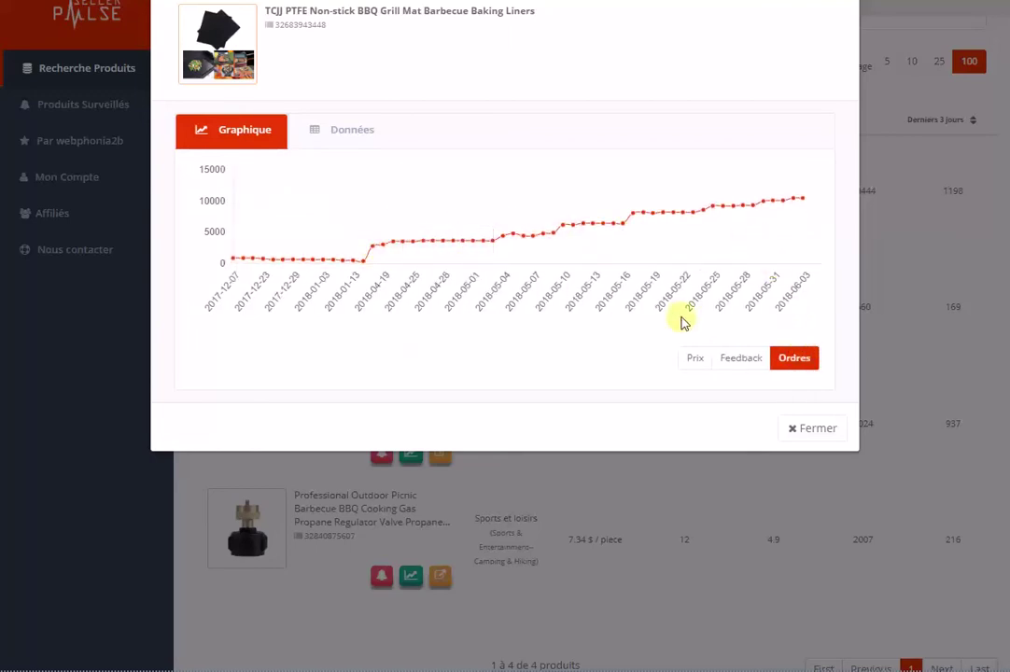
left_click(738, 362)
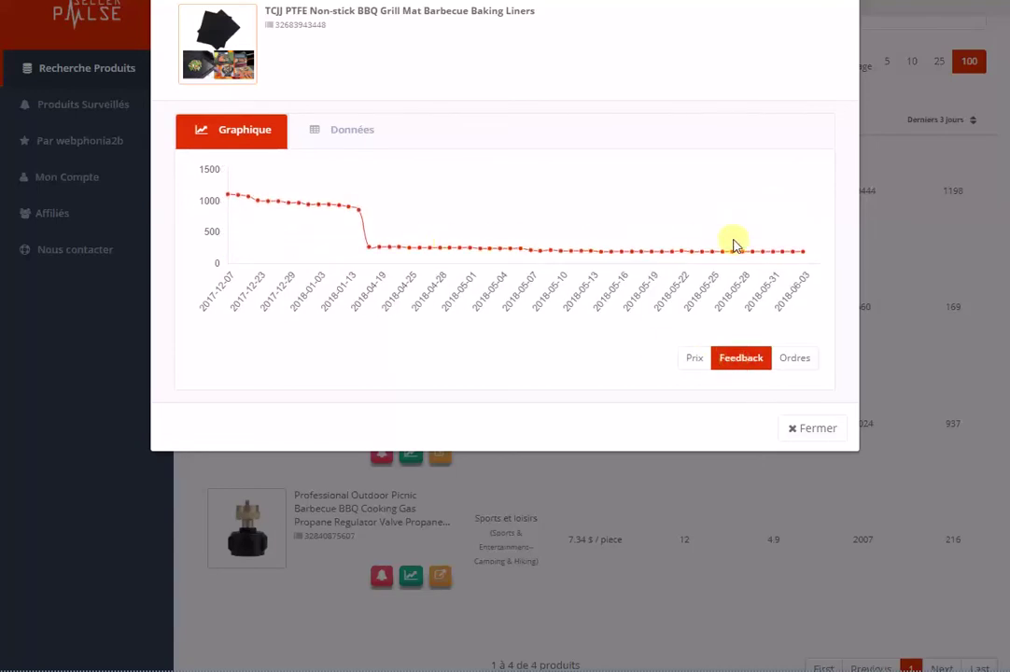
left_click(794, 357)
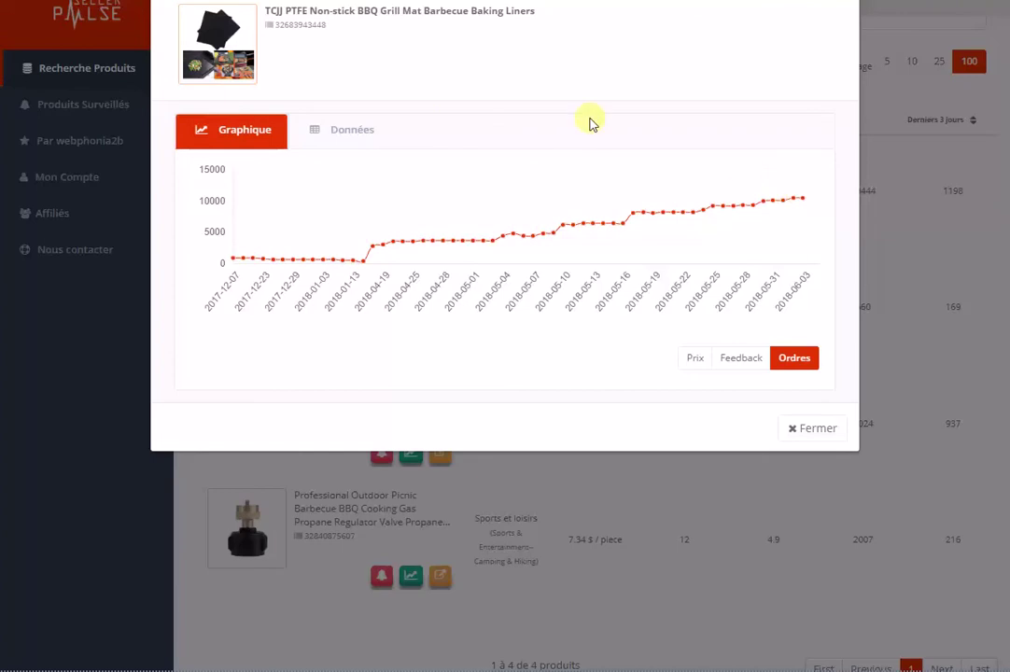
Step: Check the TCJJ grill mat's dated history table from the earliest to the latest entries, and close its statistics
left_click(376, 137)
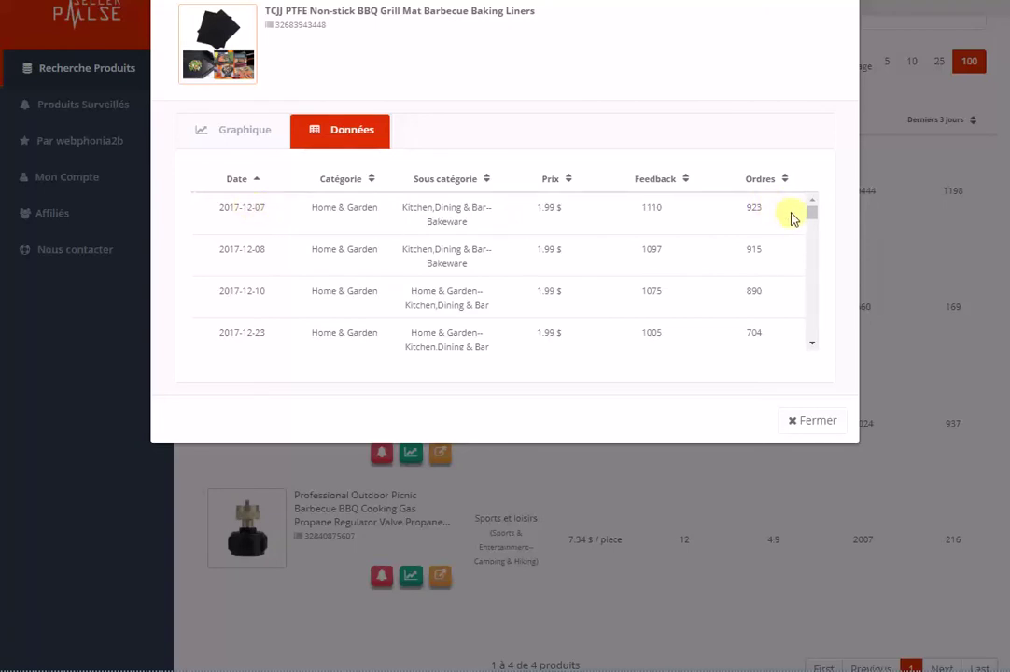
left_click_drag(815, 214, 801, 342)
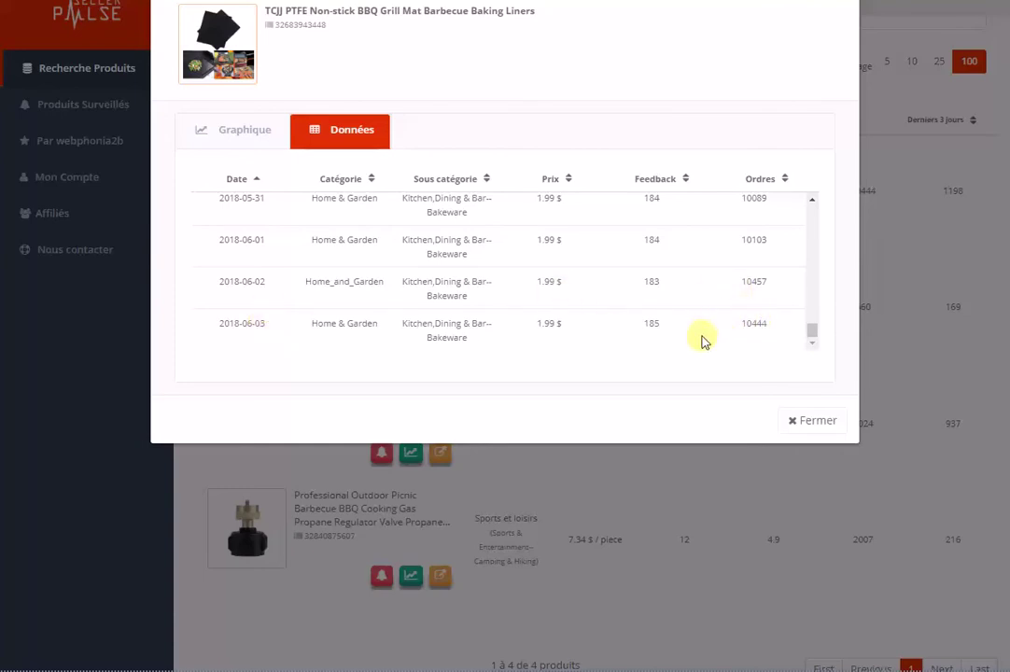
left_click(824, 419)
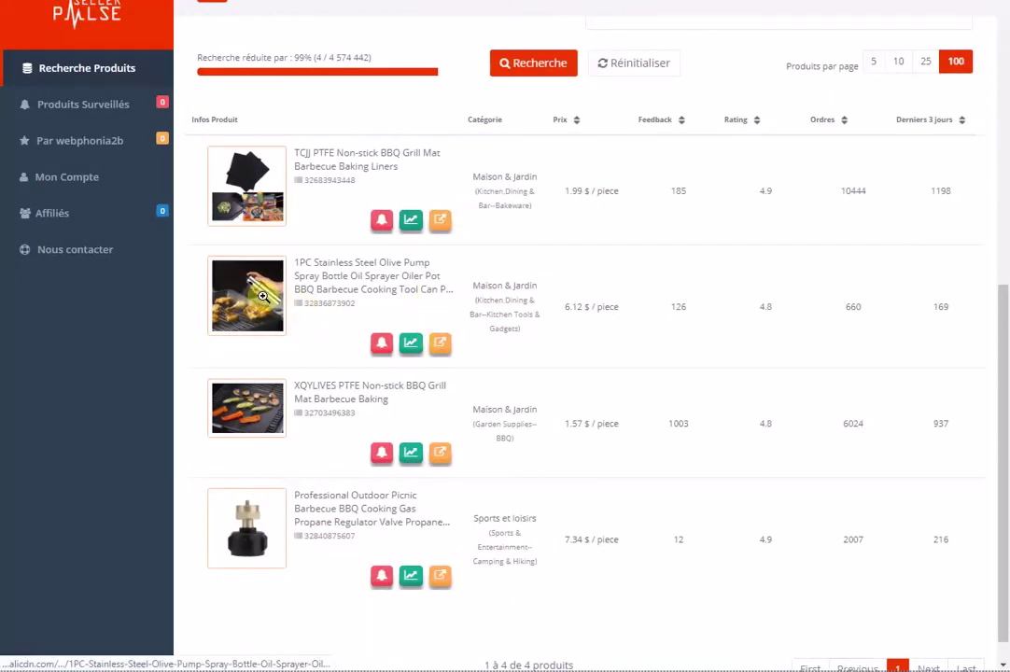
Step: View the stainless steel oil sprayer's enlarged photo and review its AliExpress listing
left_click(261, 296)
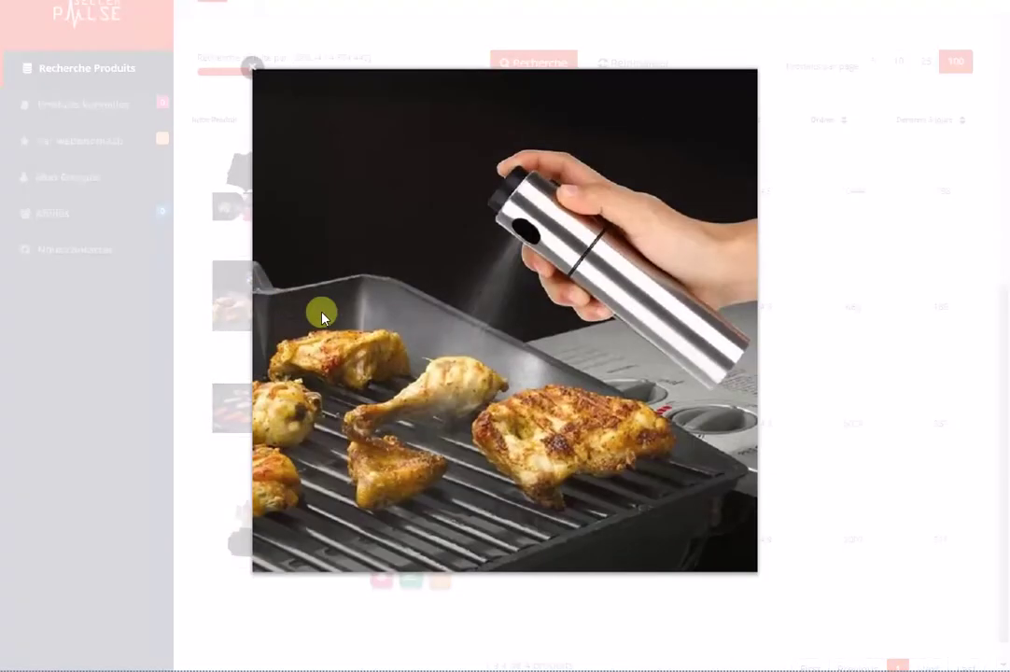
left_click(671, 29)
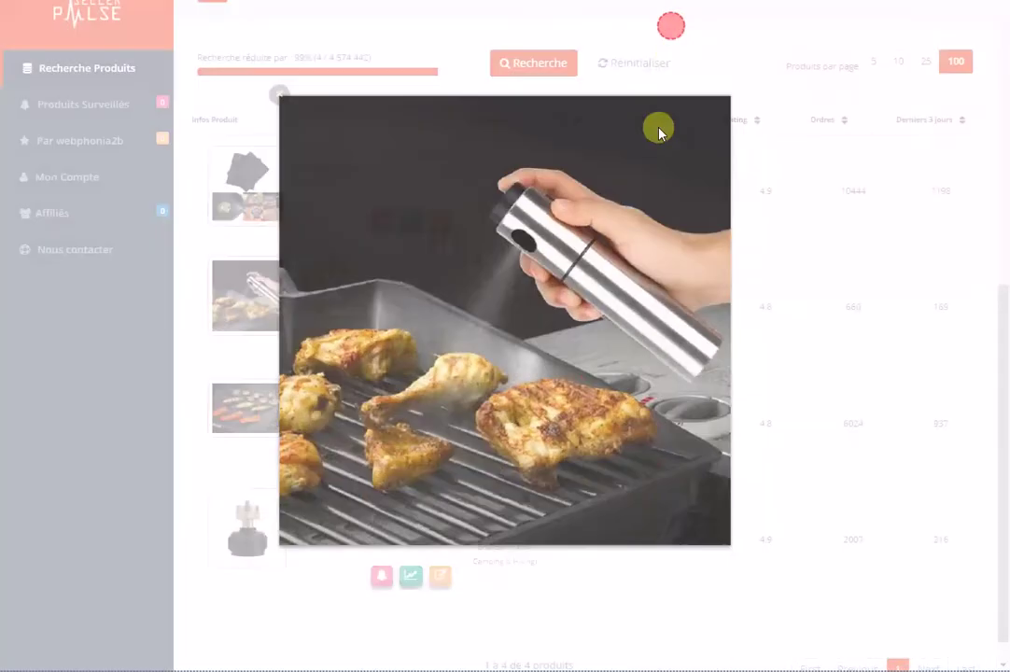
left_click(439, 347)
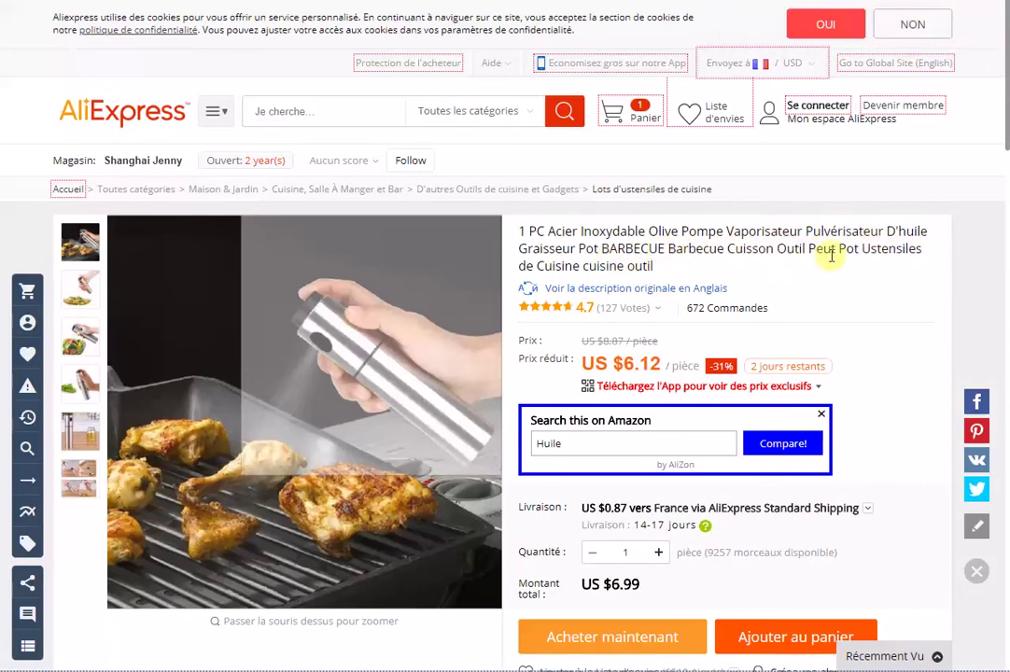
scroll(729, 202, "down", 1)
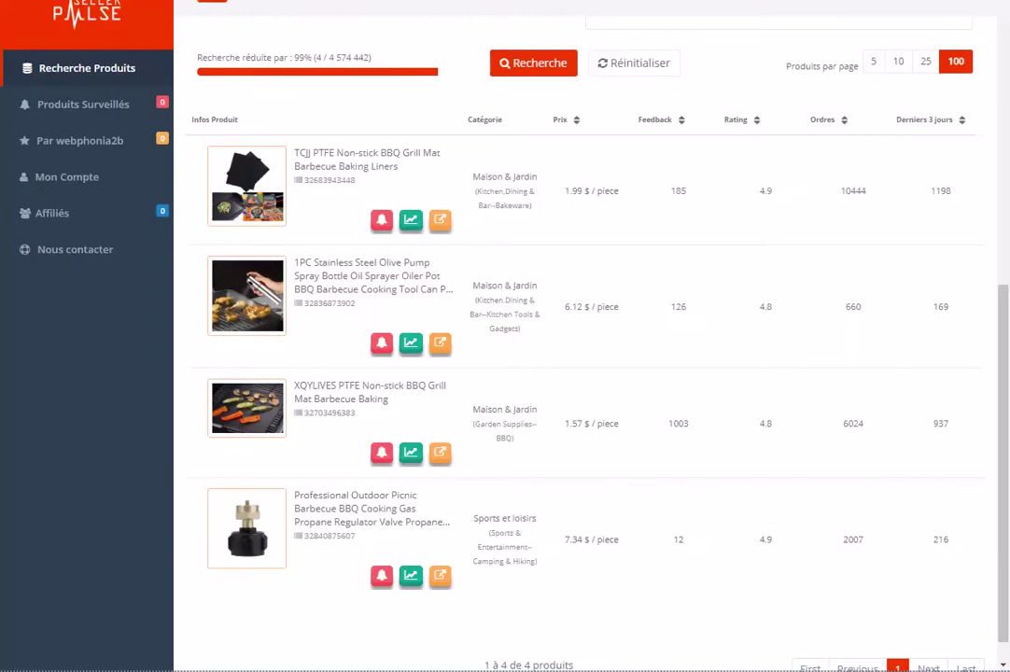
Step: Examine the price, feedback and orders history charts of the stainless steel oil sprayer in Seller Pulse
left_click(410, 343)
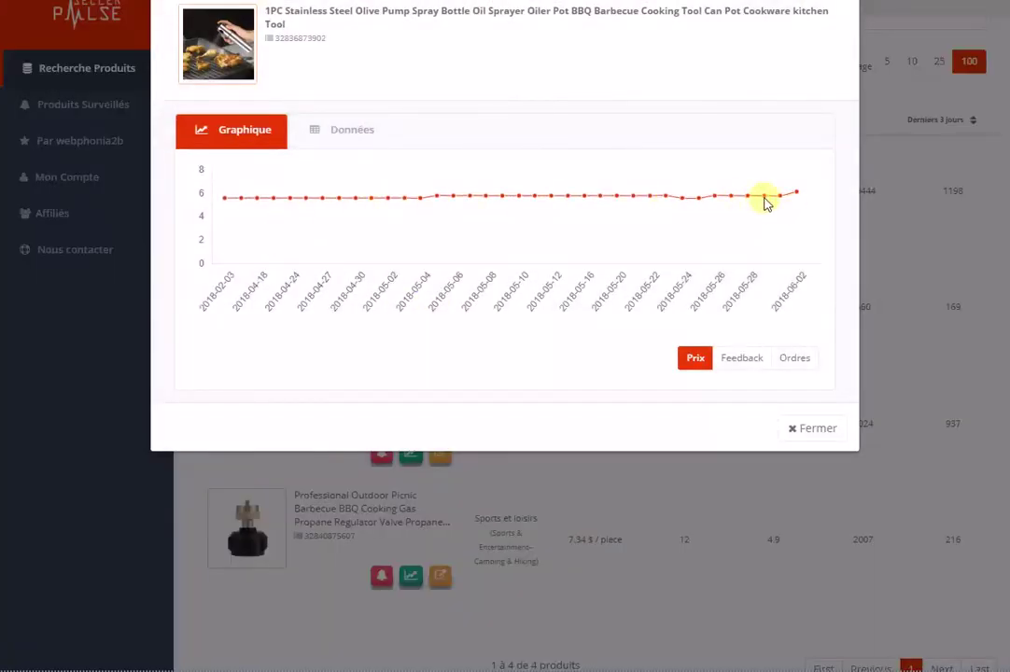
left_click(751, 359)
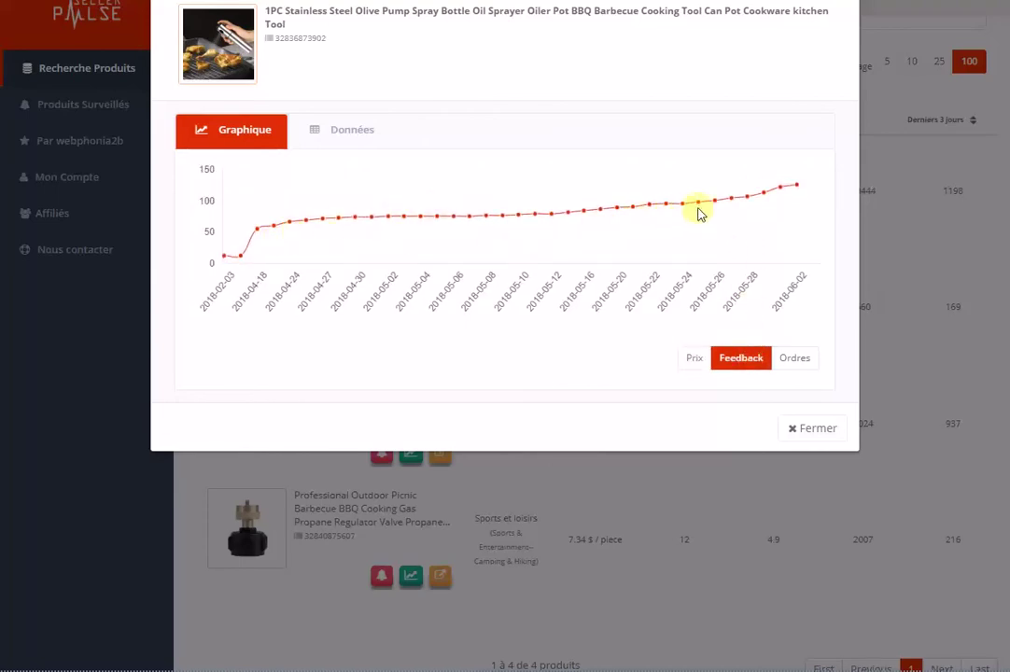
left_click(801, 358)
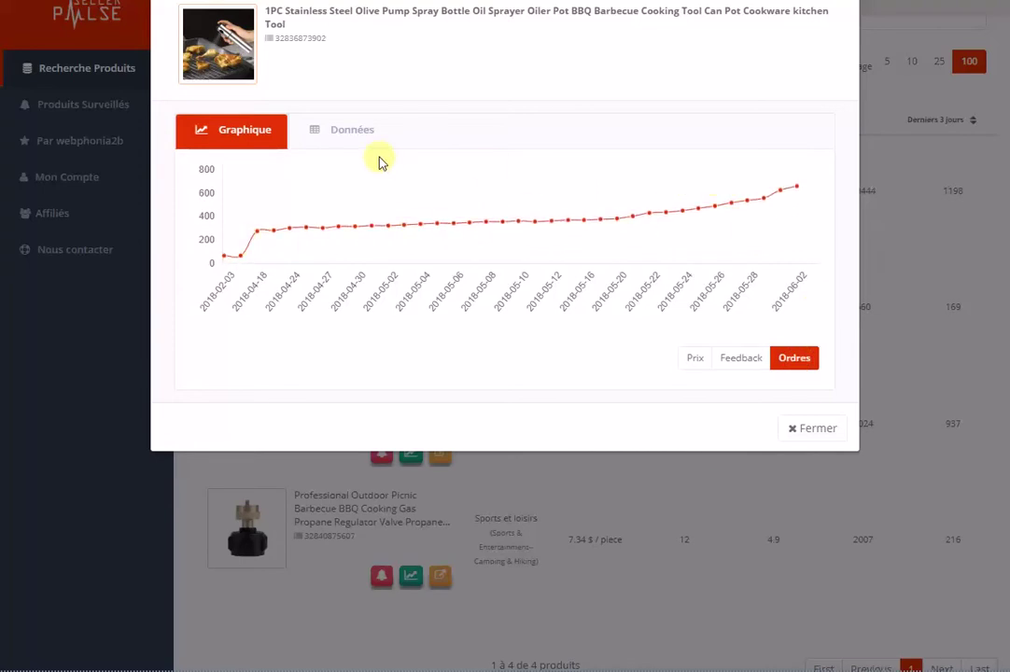
Step: Check the oil sprayer's dated history table from the earliest to the latest entries, and close its statistics
left_click(334, 130)
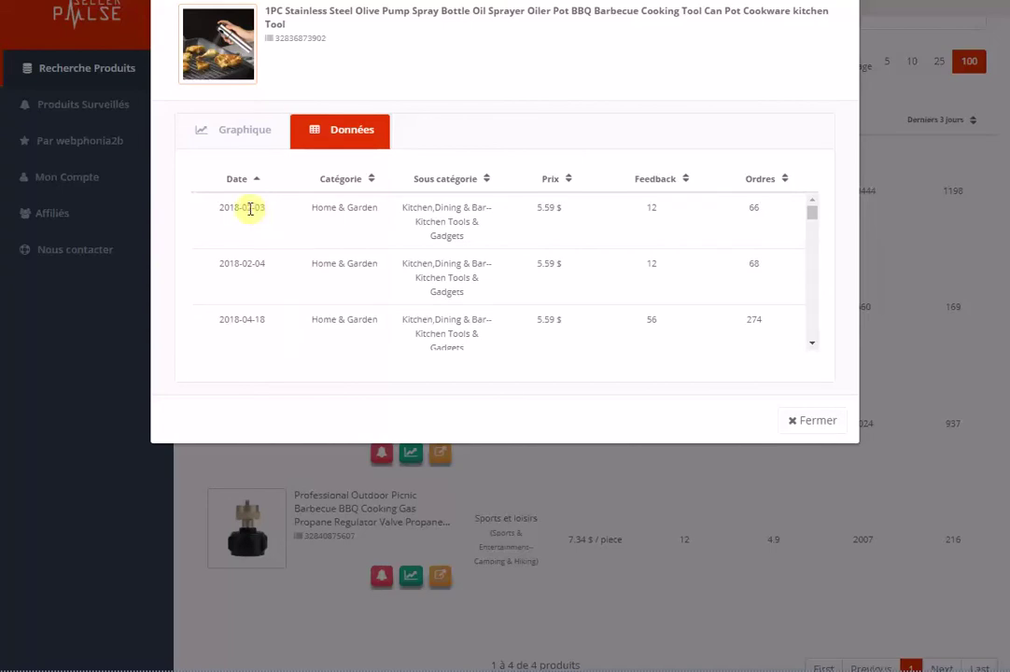
left_click_drag(812, 216, 794, 338)
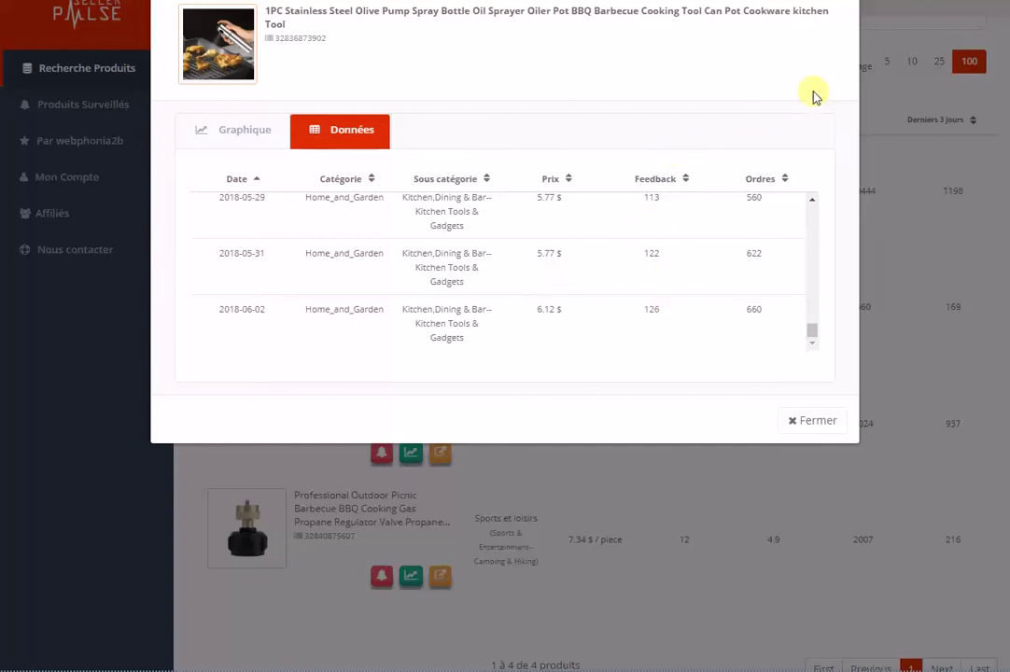
left_click(815, 420)
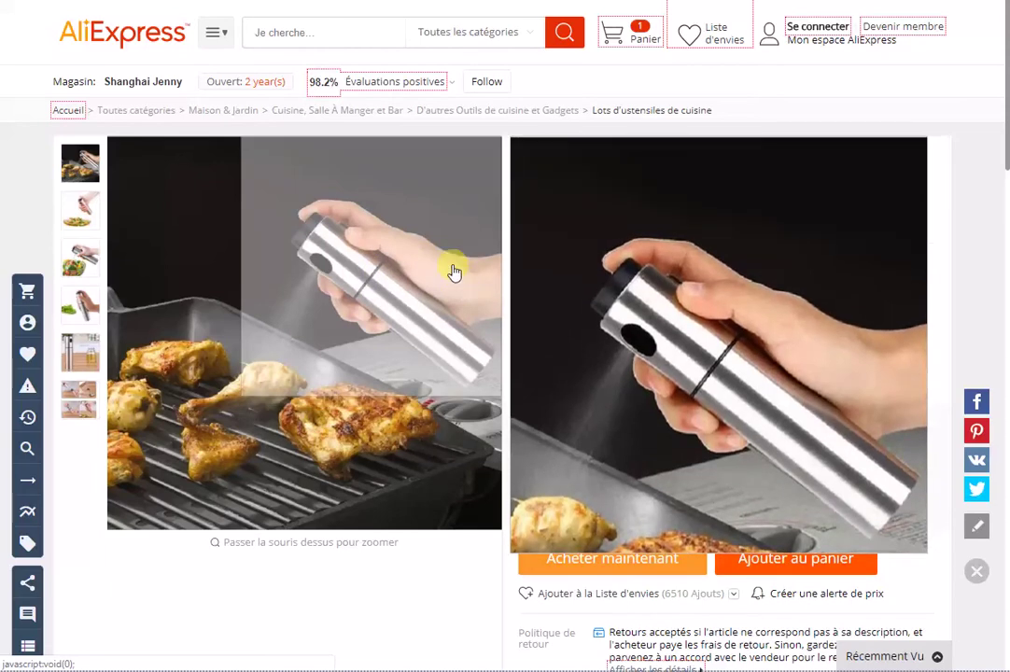
Step: Search Google for flavoured oil recipes and use the corrected query "RECETTE D'HUILE AROMATISÉE"
key("ctrl+l")
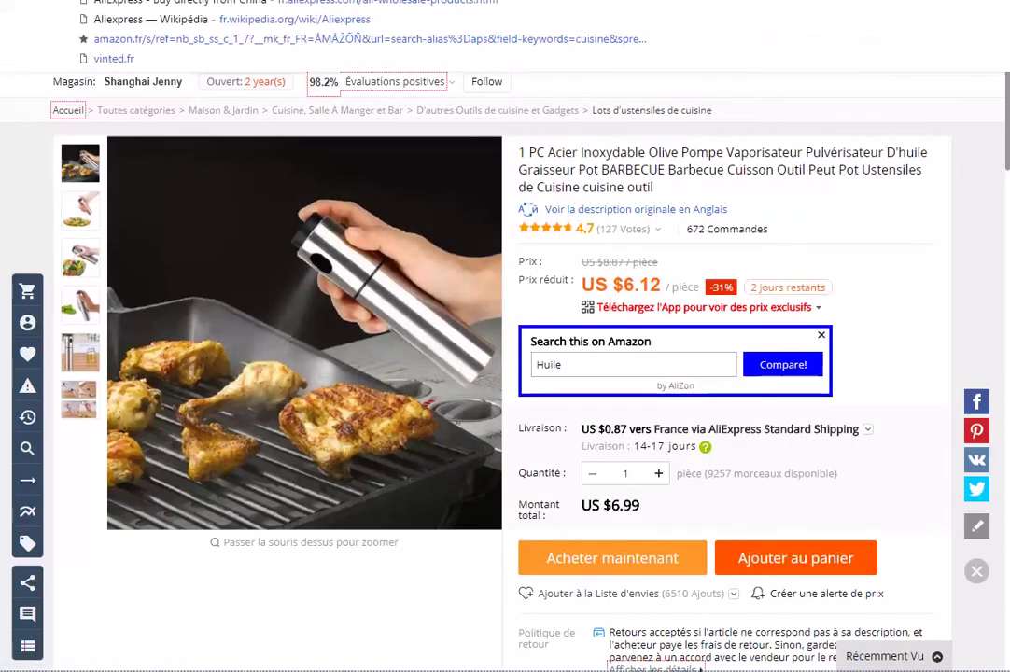
type("recette de")
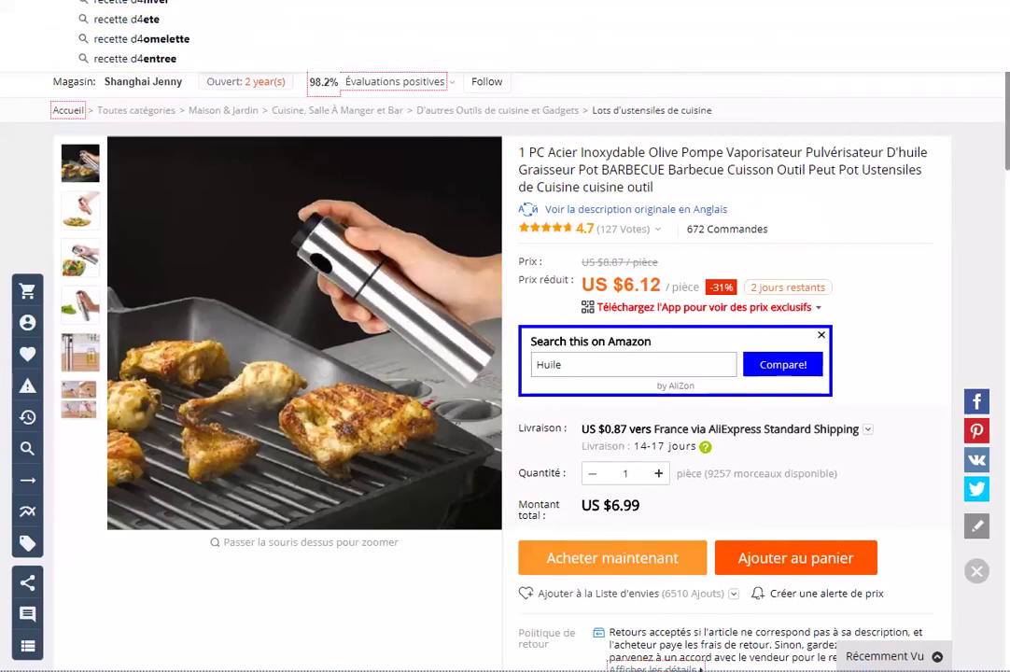
key("Escape")
type("arom")
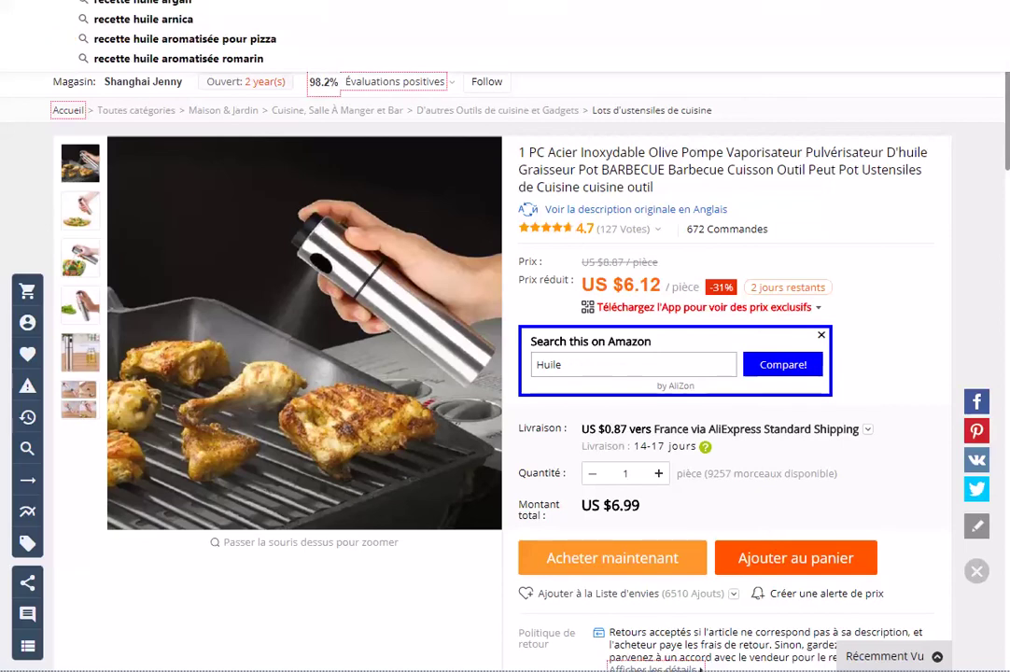
type("isée")
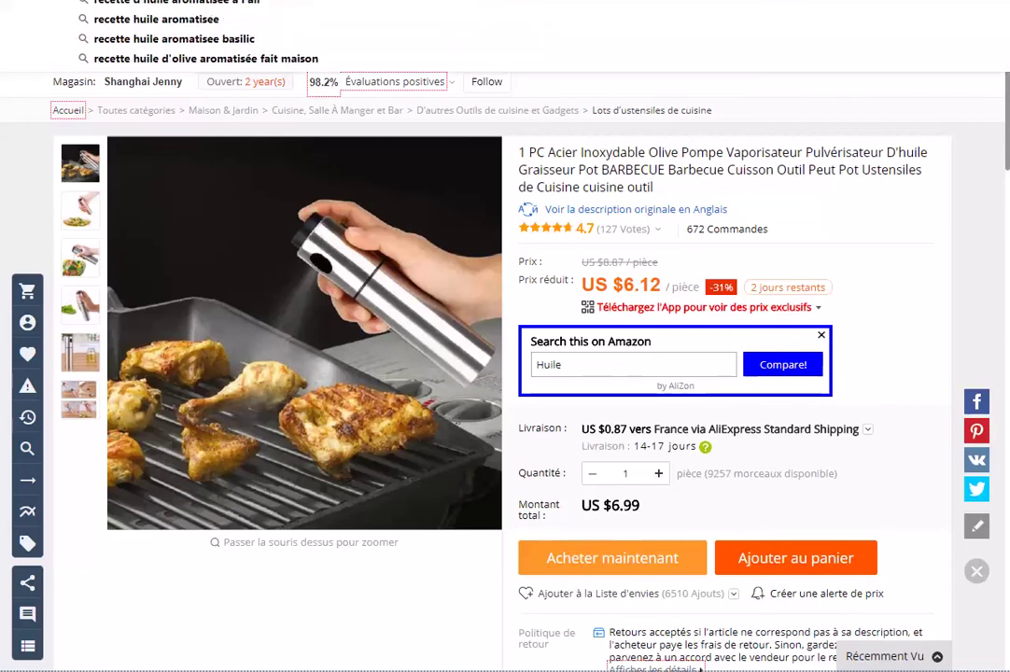
key("Return")
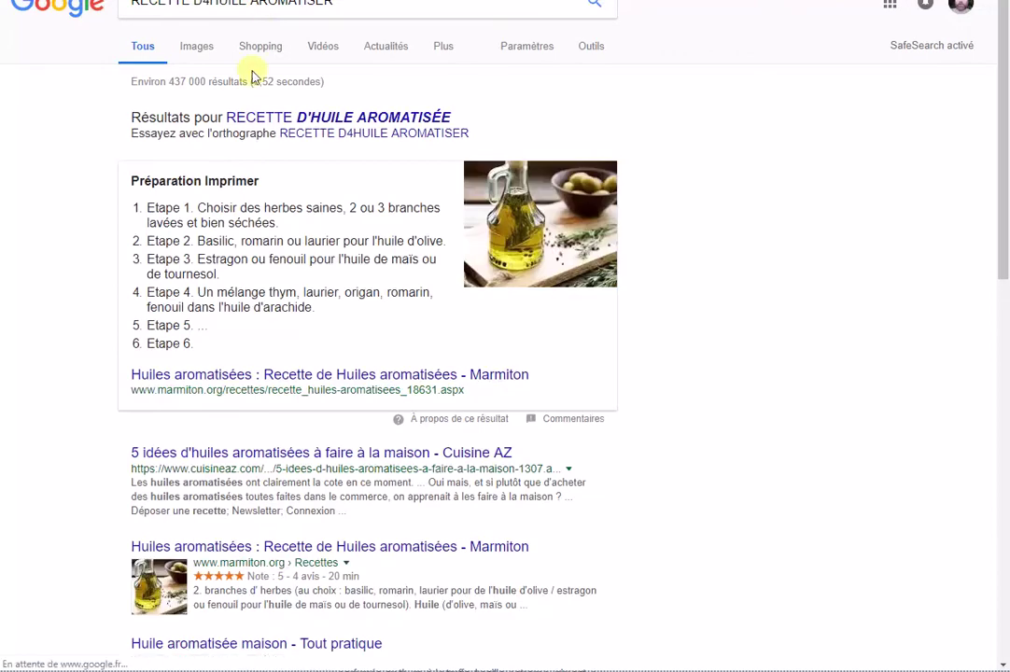
left_click(268, 116)
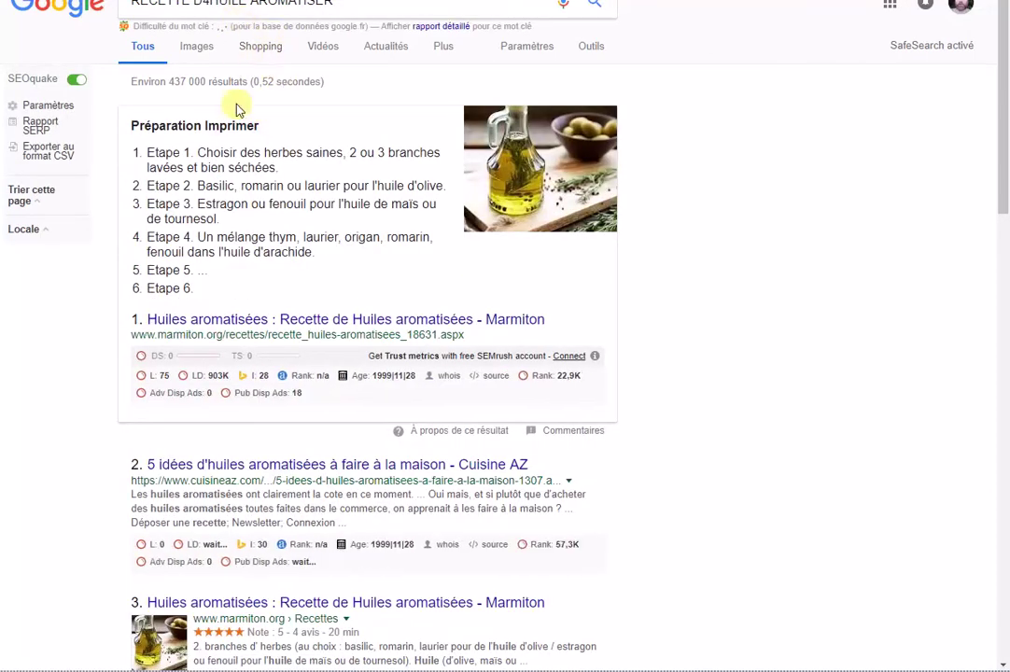
Step: Look through the flavoured oil recipe results and open the Cuisine AZ article "5 idées d'huiles aromatisées à faire à la maison"
scroll(233, 135, "down", 3)
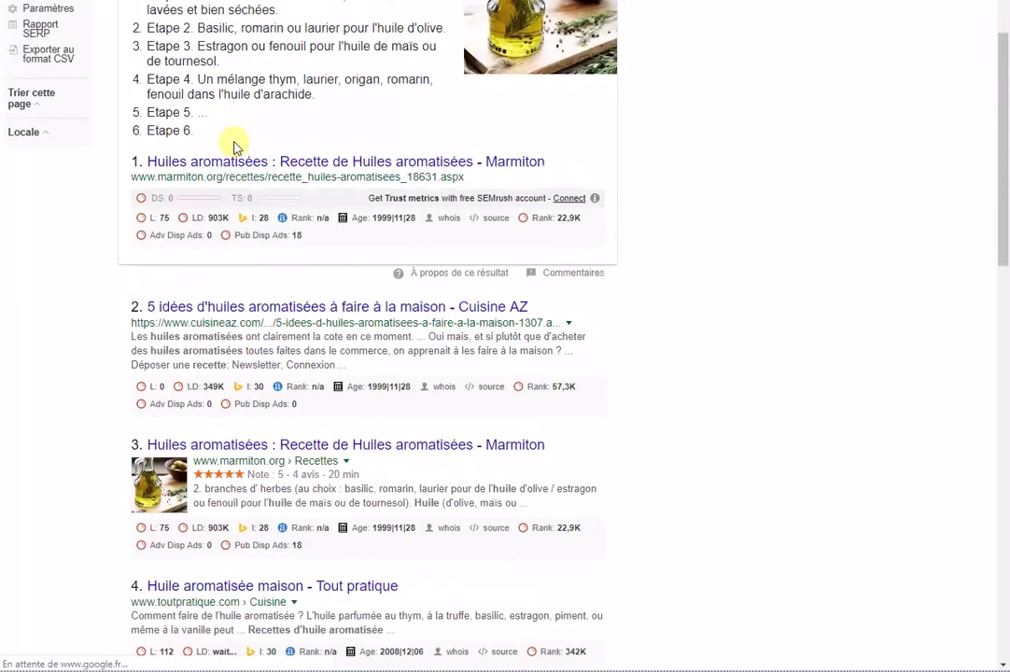
scroll(235, 143, "down", 3)
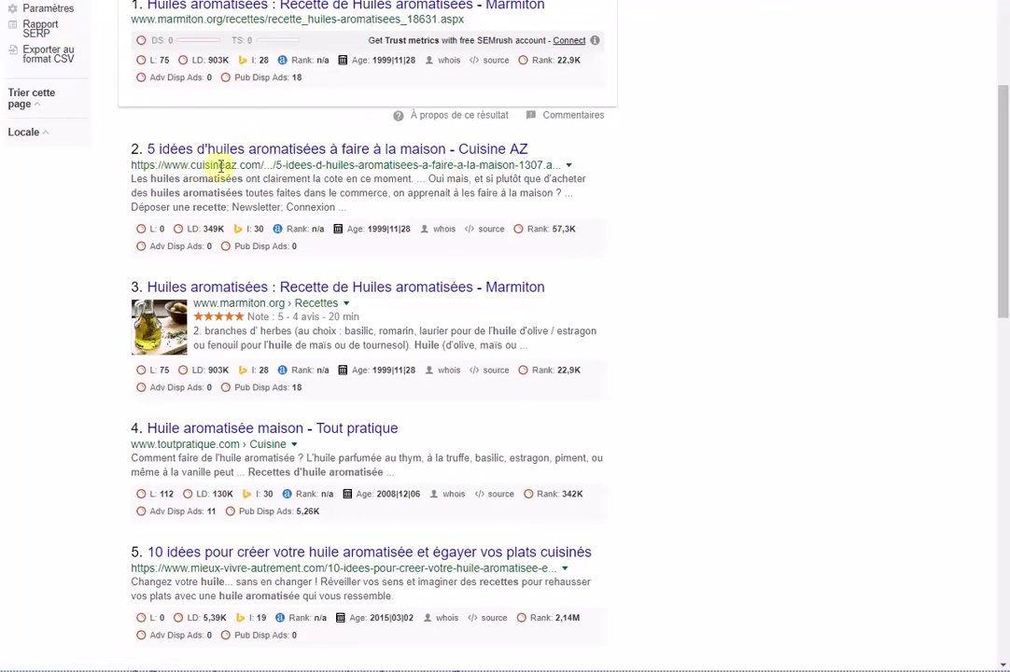
scroll(257, 317, "down", 3)
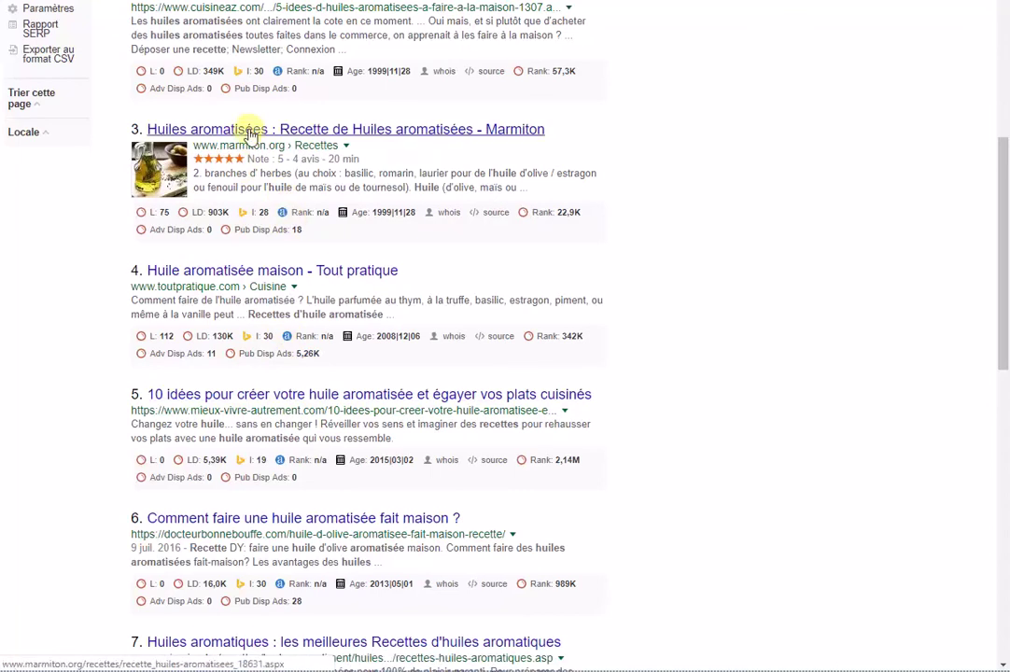
scroll(266, 131, "up", 2)
right_click(278, 69)
left_click(312, 83)
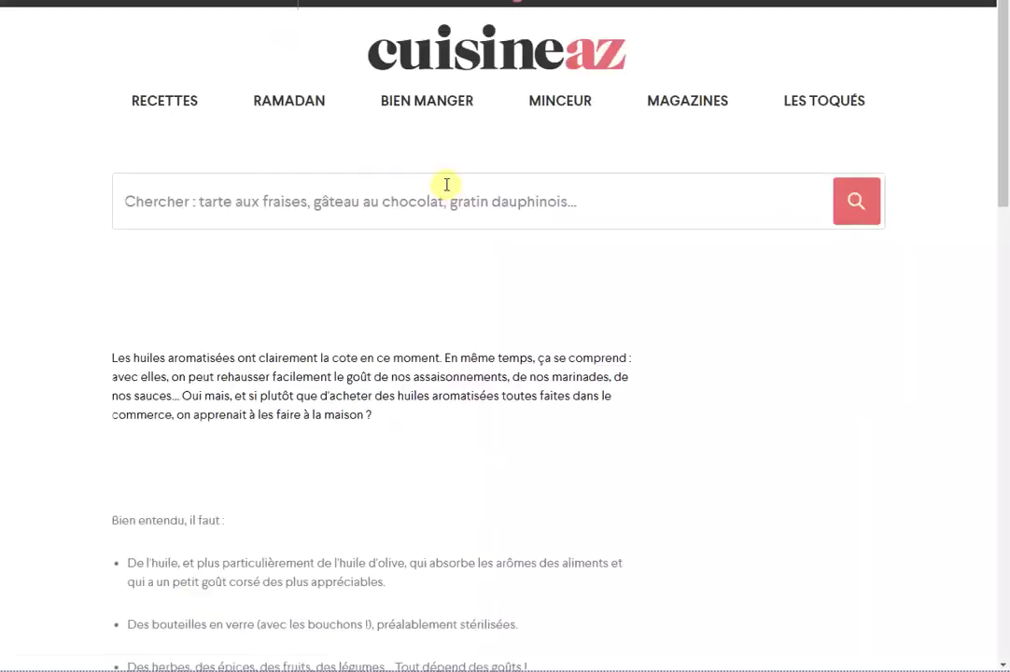
Step: Read the Cuisine AZ article's five flavoured oil recipes, from lemon to thyme and shallot, and return to its beginning
scroll(353, 245, "down", 2)
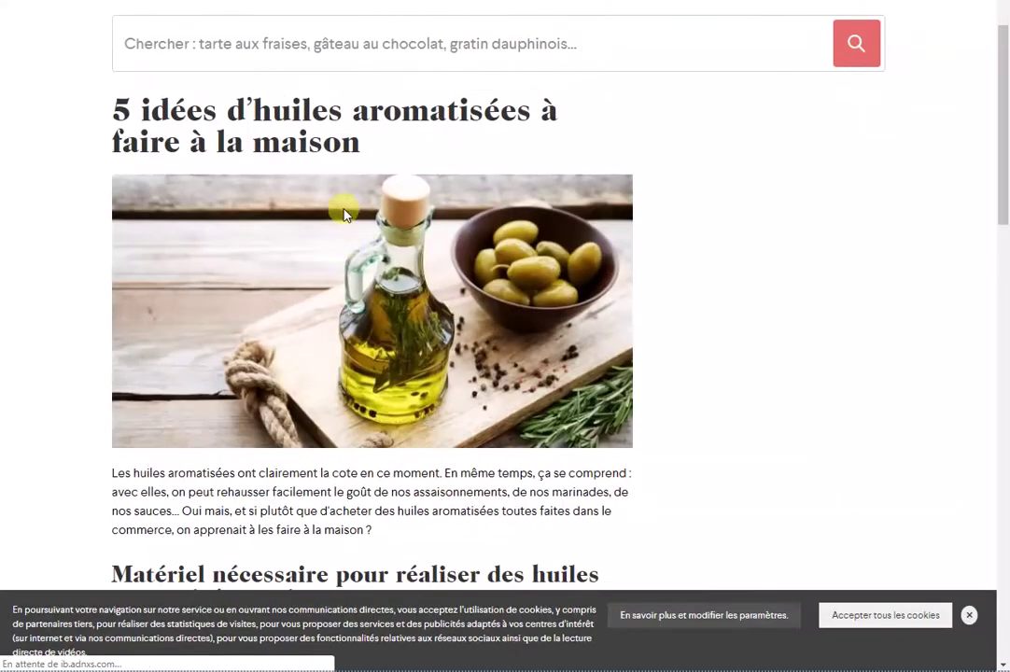
scroll(338, 216, "down", 2)
scroll(280, 224, "down", 3)
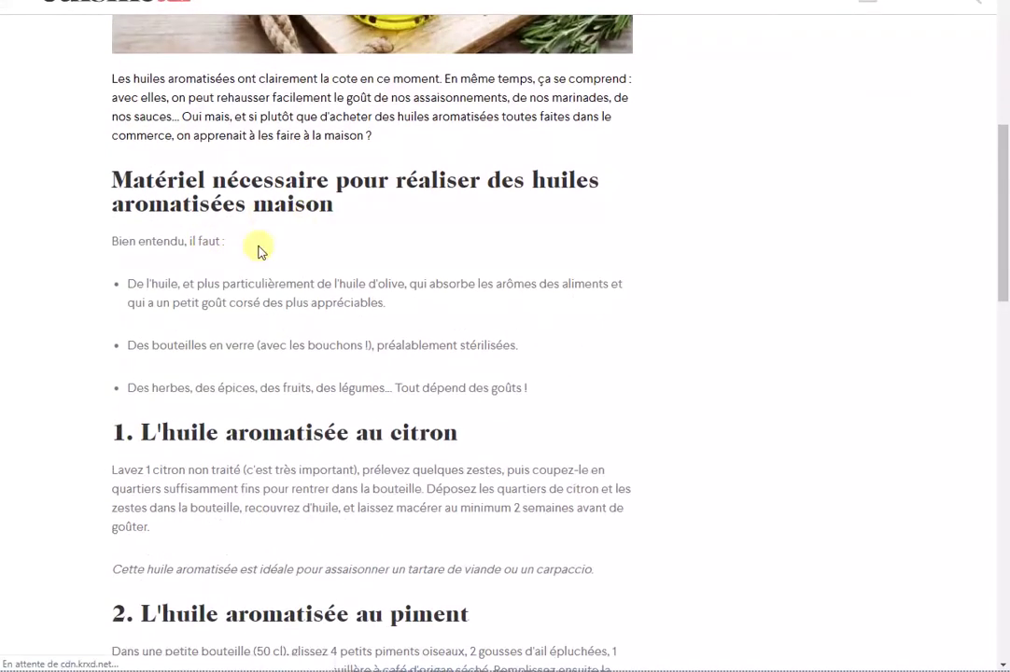
scroll(333, 266, "down", 2)
scroll(332, 234, "down", 1)
scroll(435, 191, "down", 1)
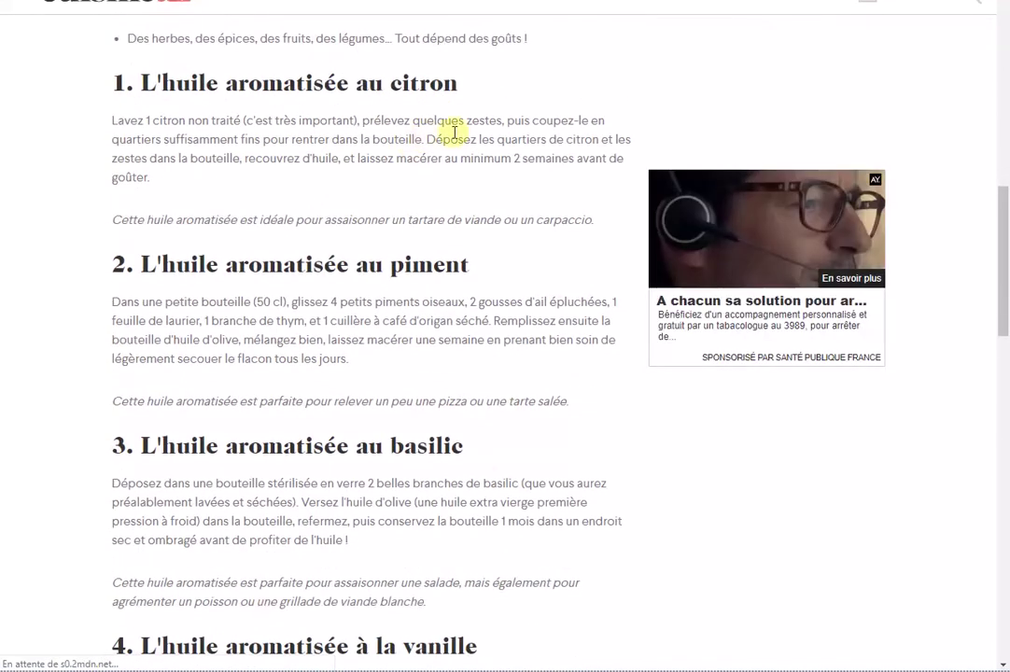
scroll(462, 322, "down", 3)
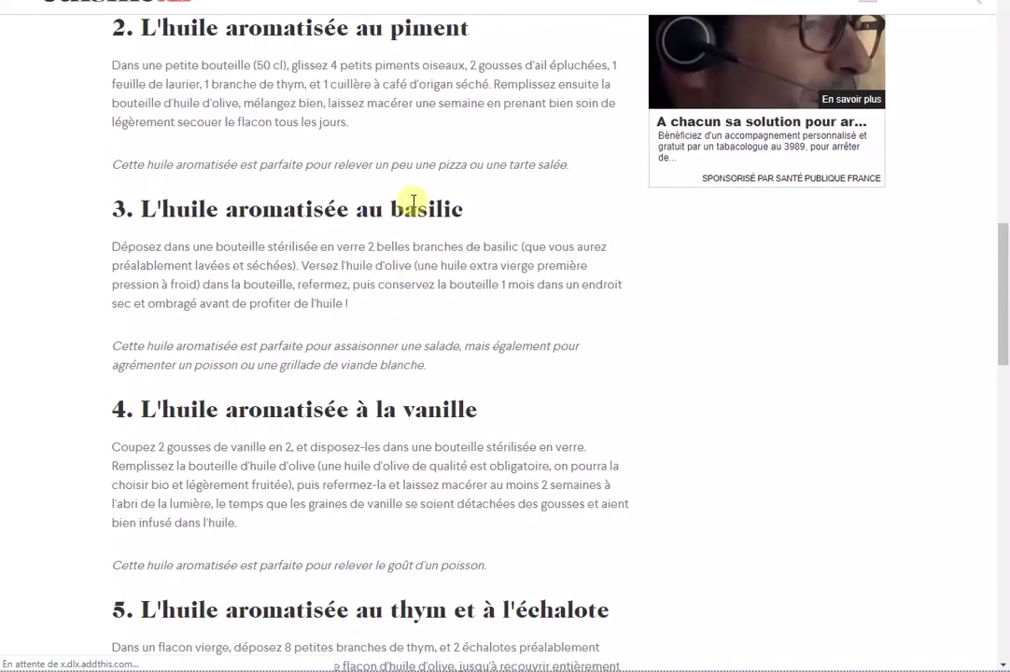
scroll(359, 504, "down", 2)
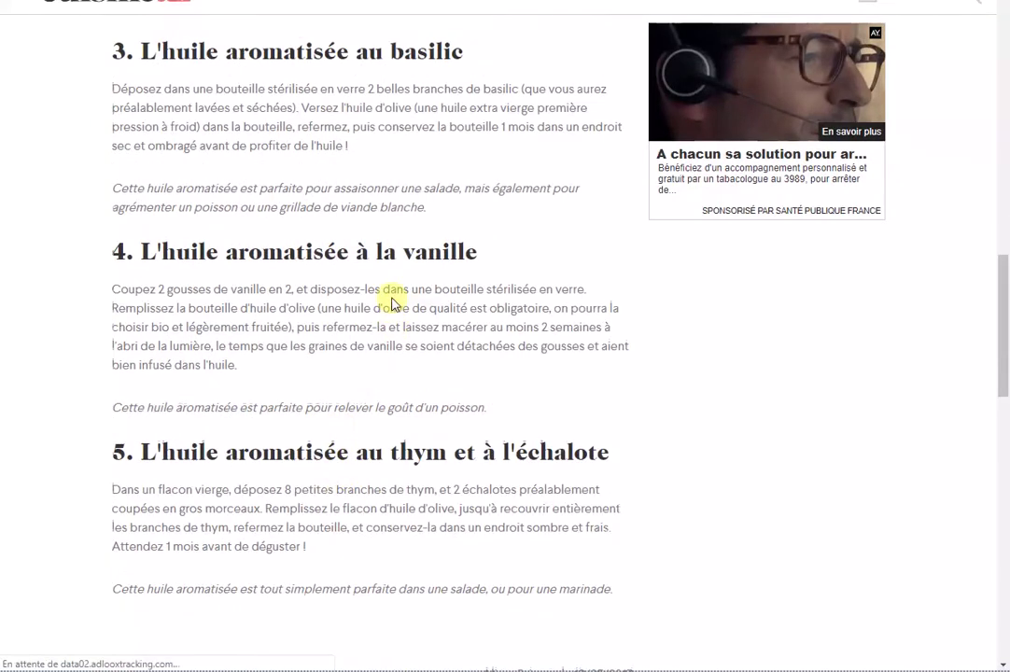
scroll(392, 304, "down", 4)
scroll(383, 365, "down", 3)
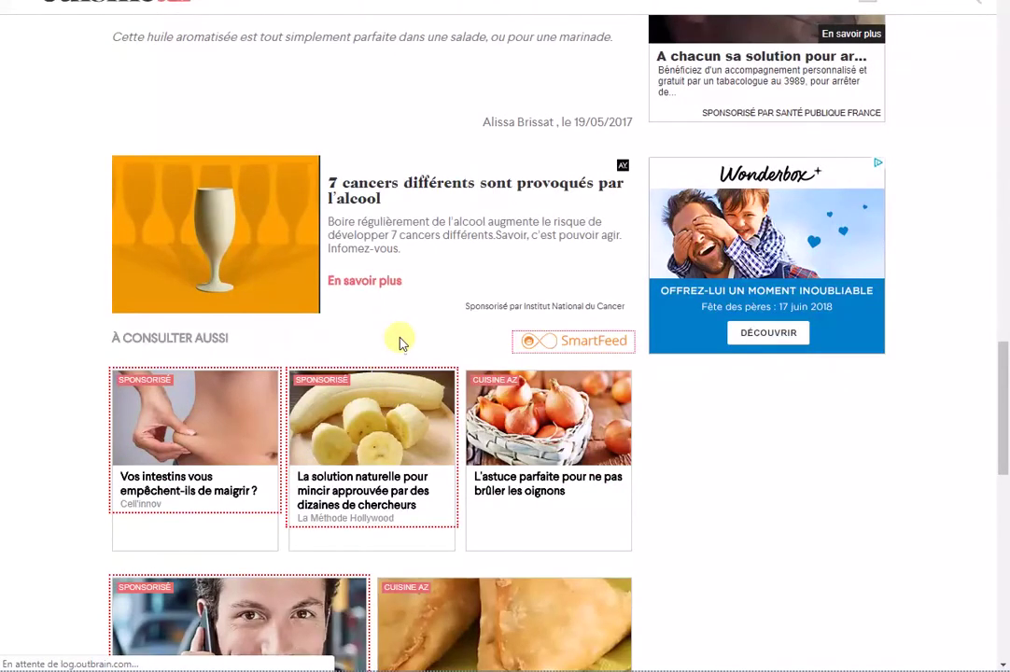
scroll(392, 322, "up", 10)
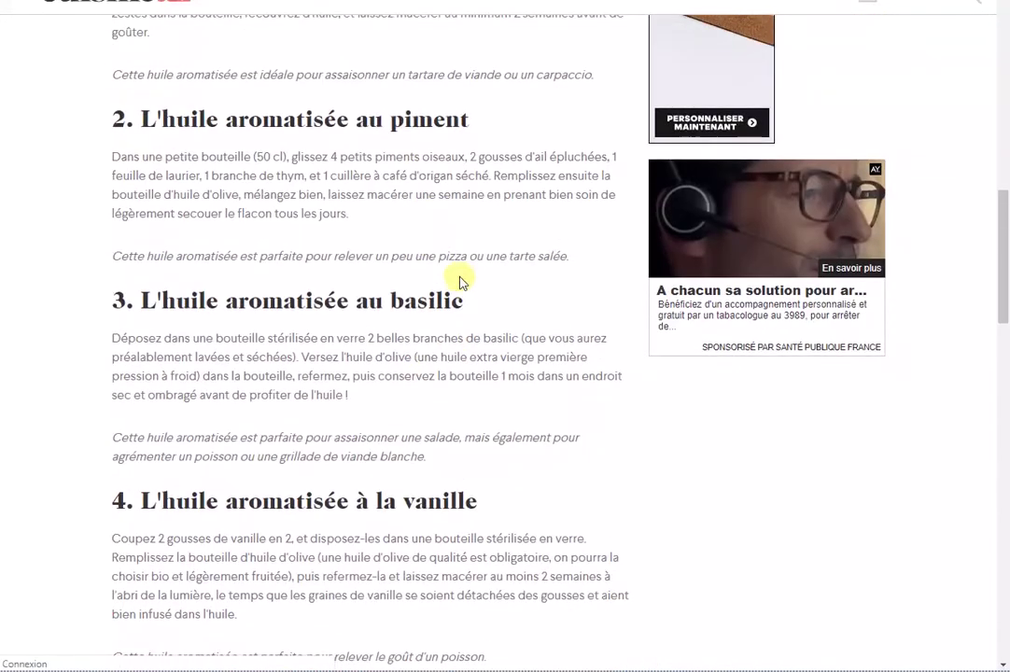
scroll(463, 288, "up", 12)
scroll(303, 147, "up", 2)
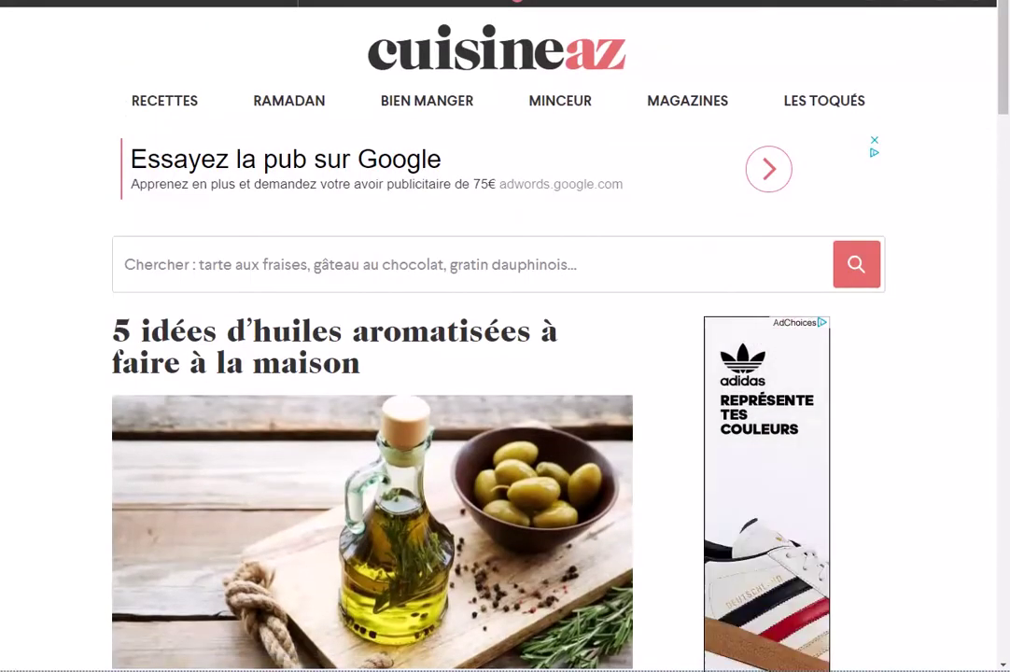
Step: Leave the recipe article and review the AliExpress listing of the 40*30 cm PTFE barbecue grill mat from ANDY 'S STORE
key("alt+Left")
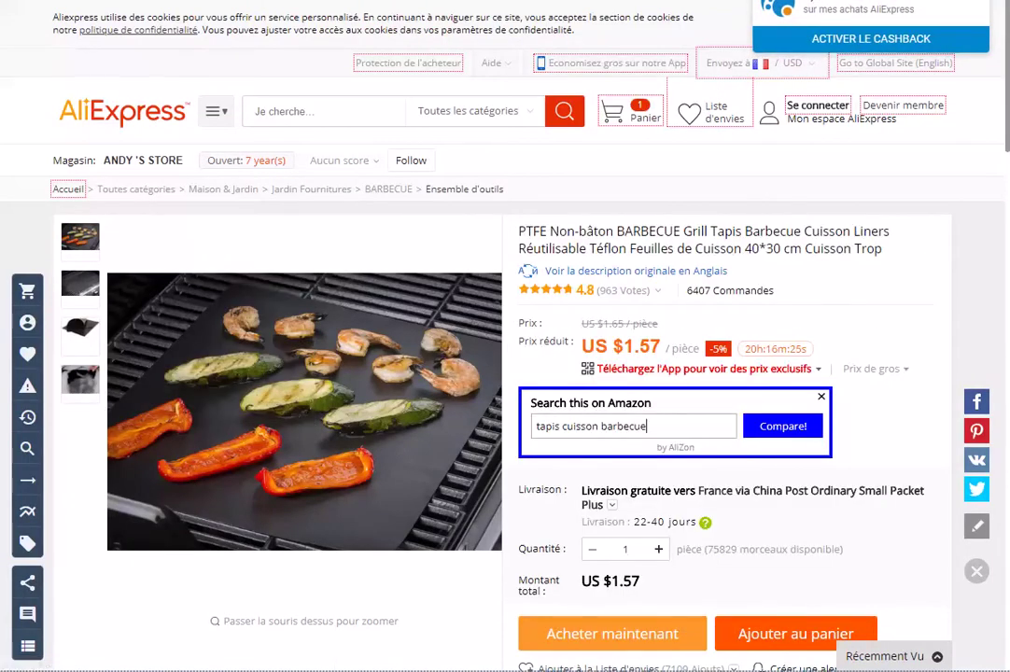
scroll(505, 336, "down", 3)
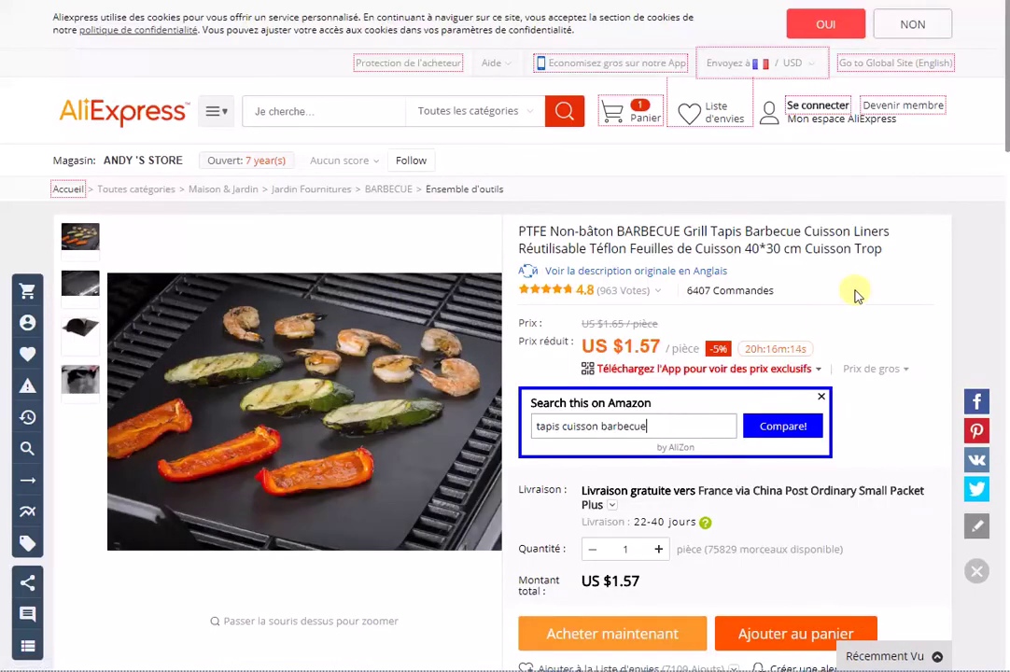
scroll(854, 292, "down", 1)
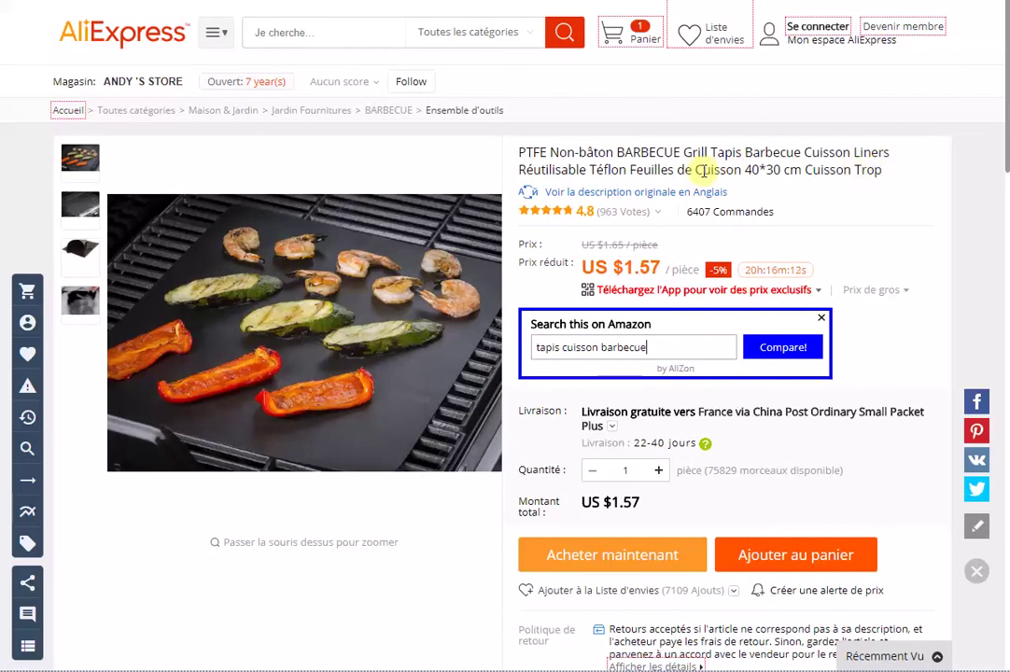
scroll(794, 229, "down", 1)
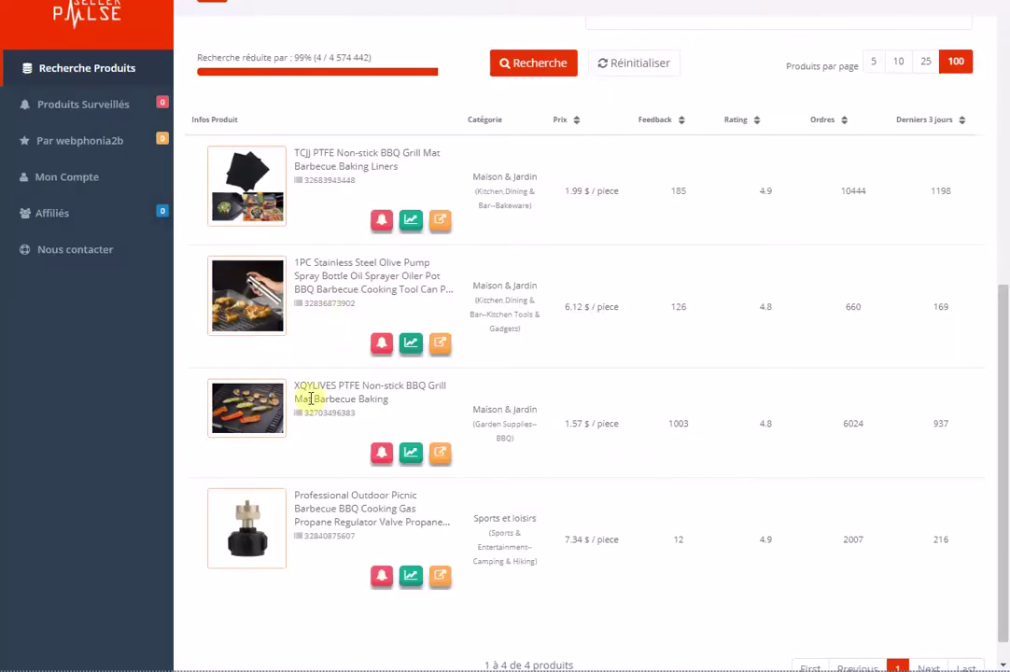
Step: Examine the price, feedback and orders history charts of the XQYLIVES grill mat in Seller Pulse, and close its statistics
left_click(410, 455)
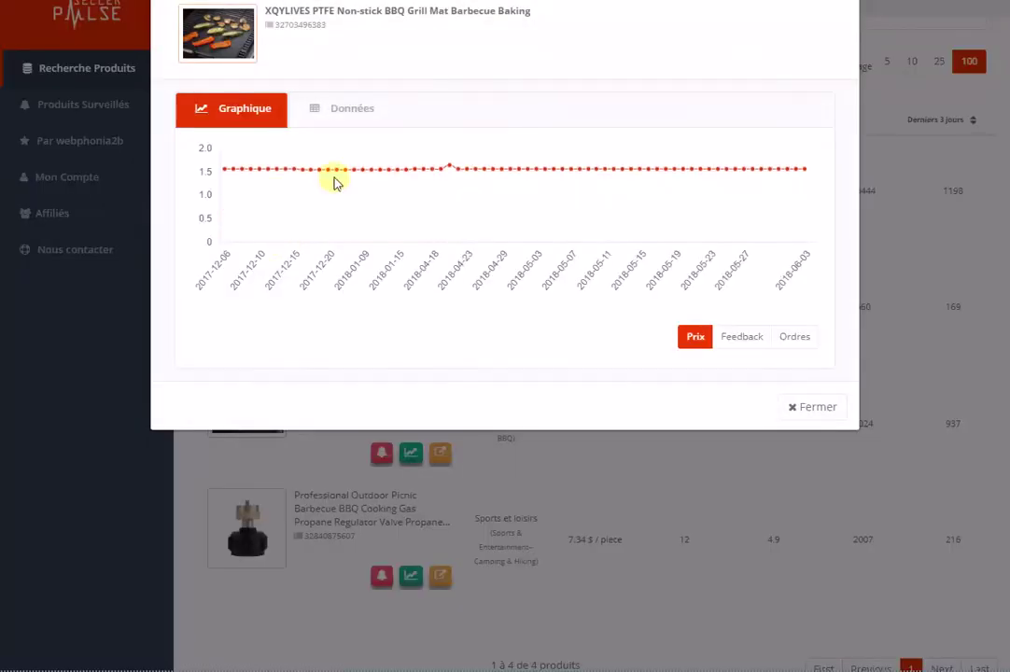
left_click(755, 348)
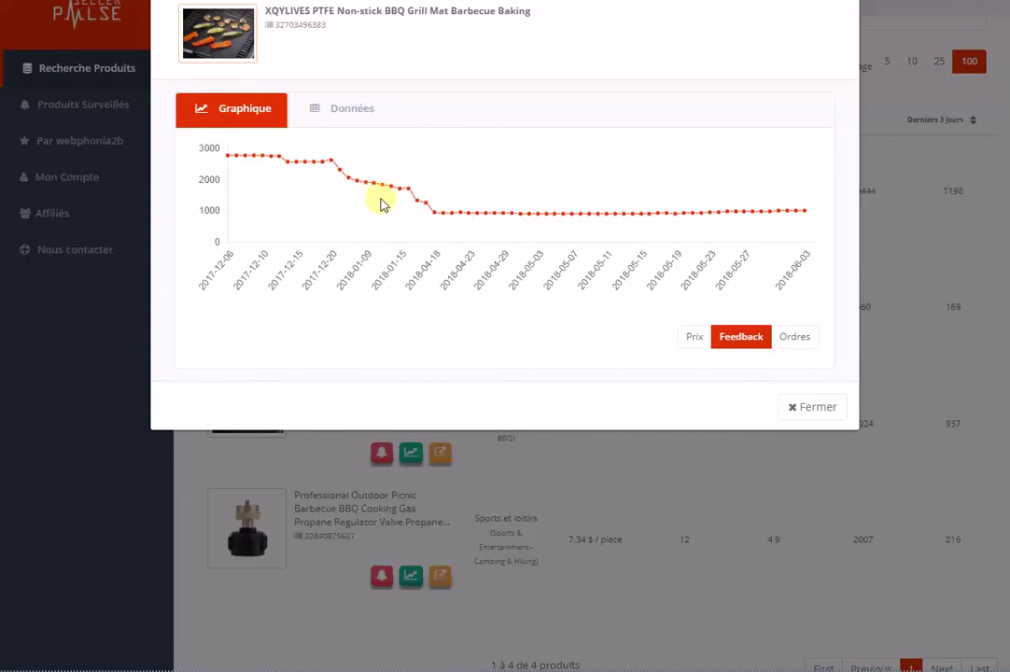
left_click(796, 338)
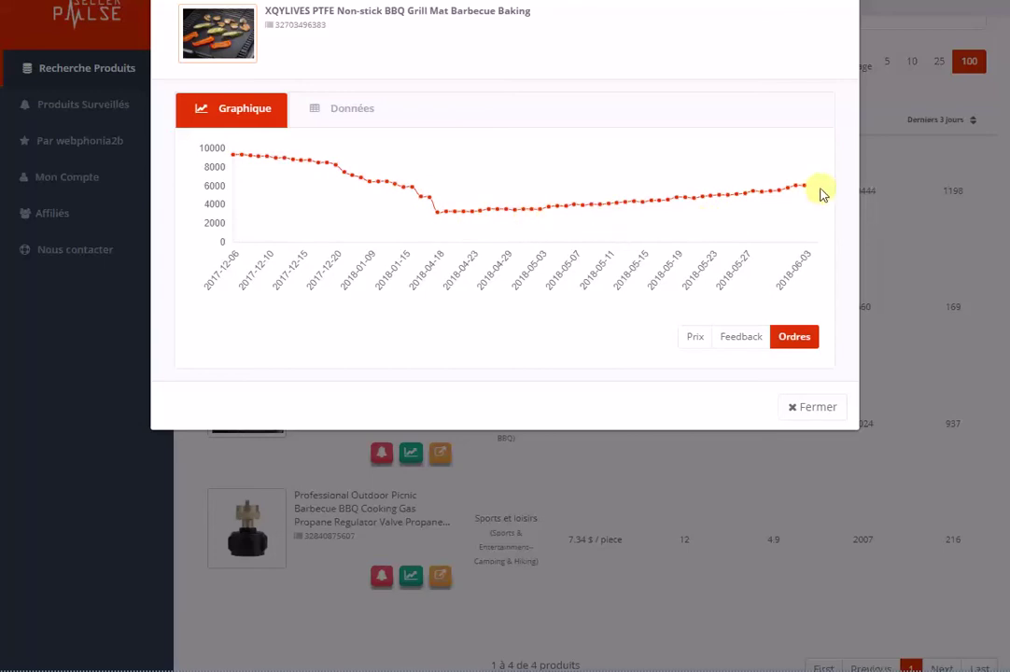
left_click(812, 407)
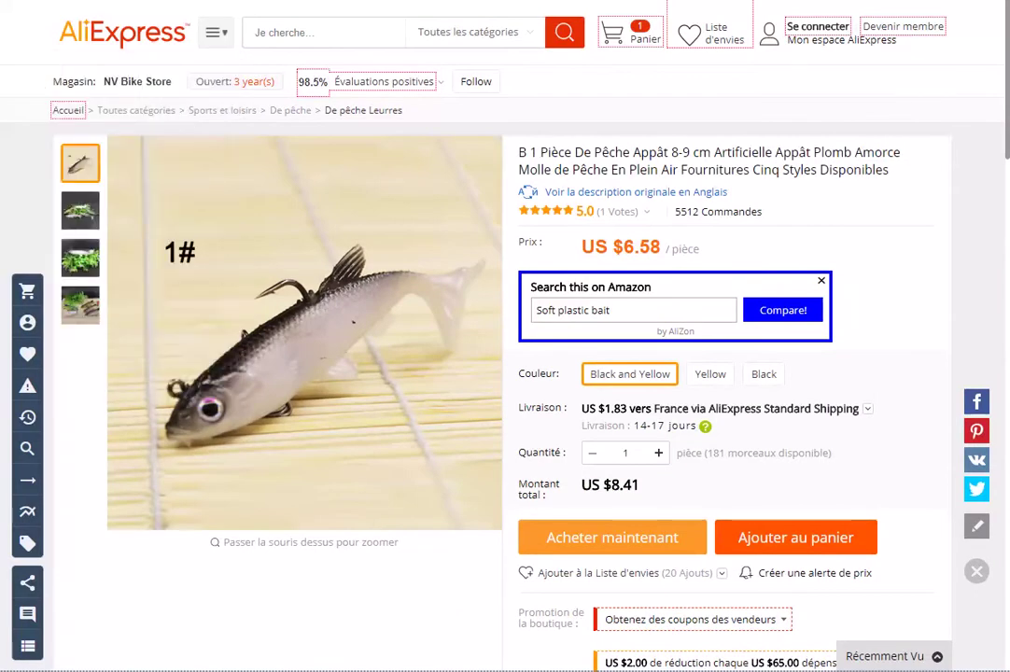
Step: Search Google for "seller pulse", open the official Seller Pulse site and choose AliExpress as the product research platform
key("ctrl+l")
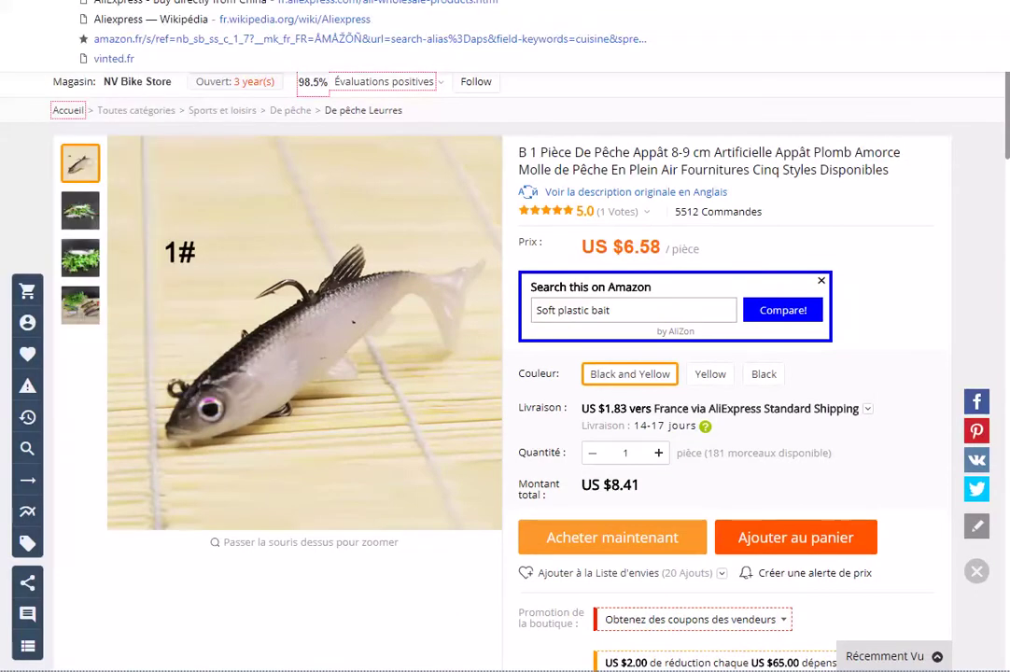
type("sell")
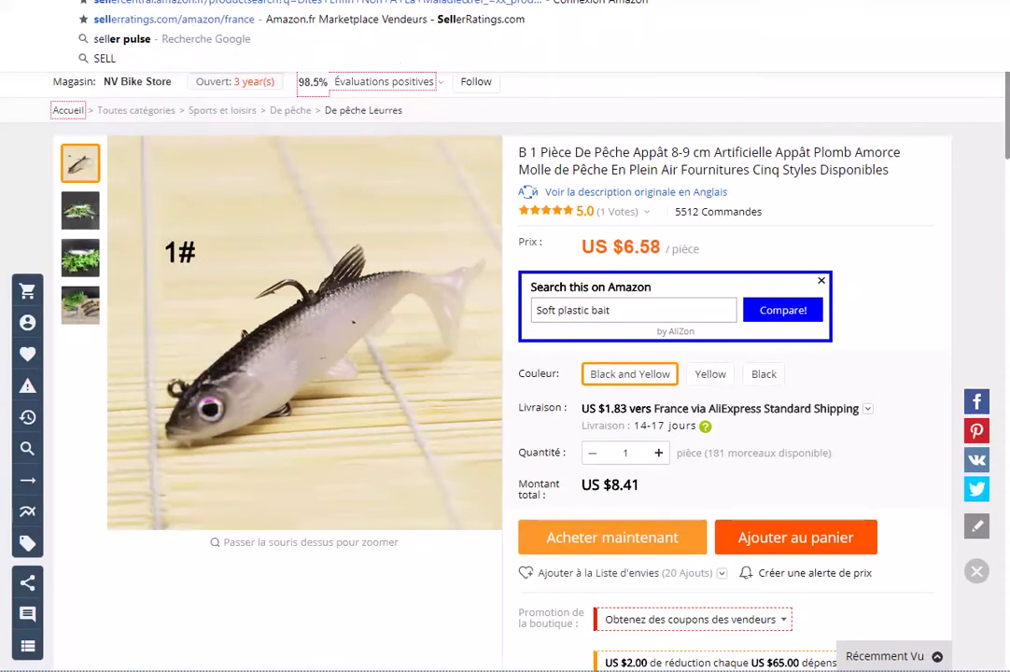
left_click(169, 40)
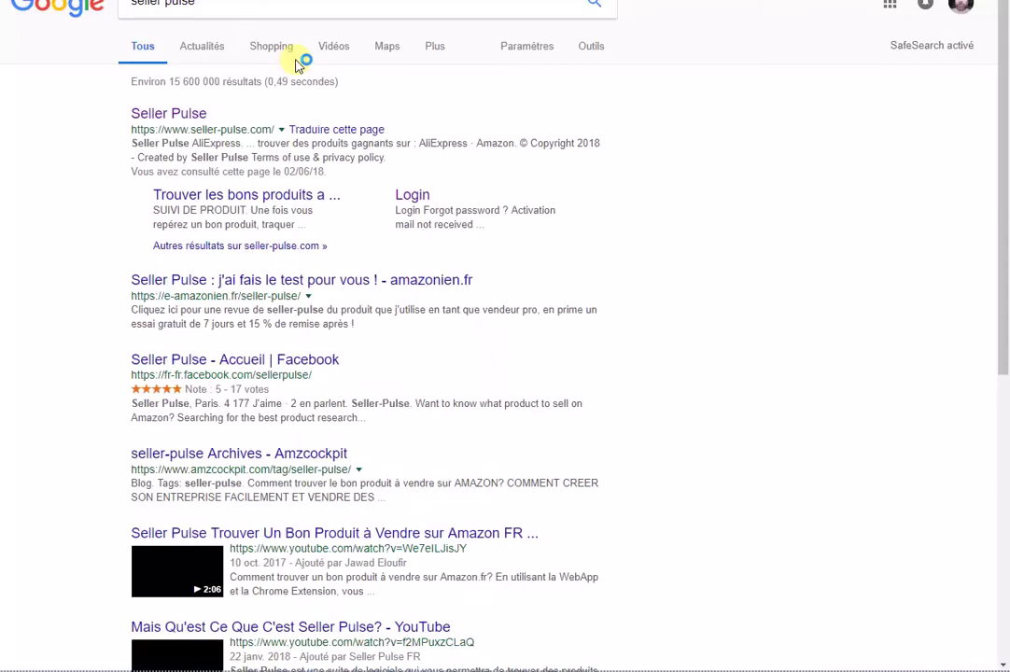
left_click(165, 111)
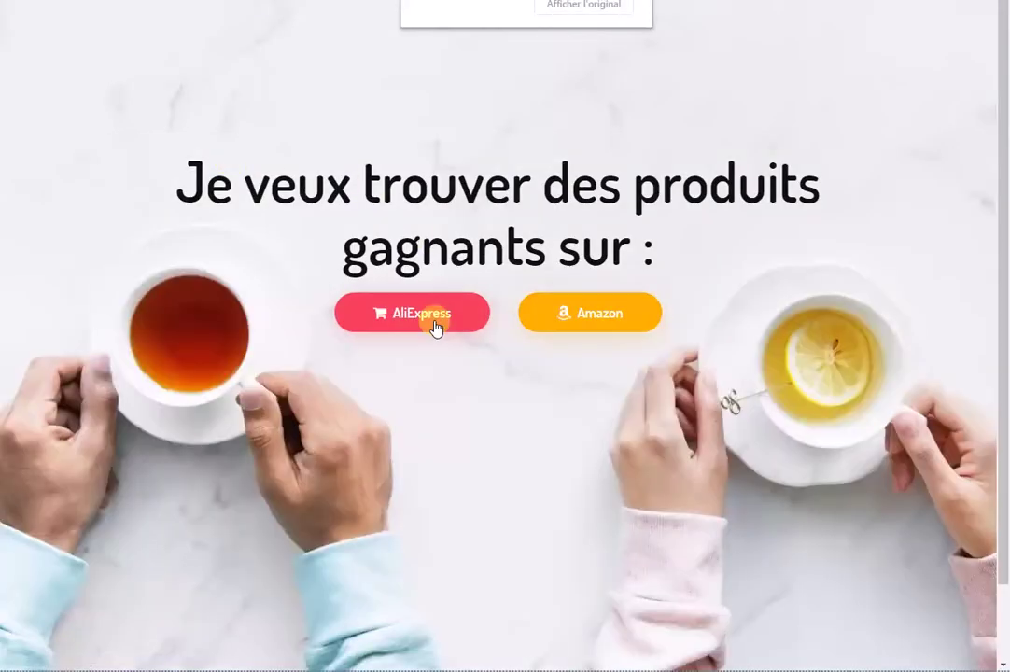
left_click(433, 318)
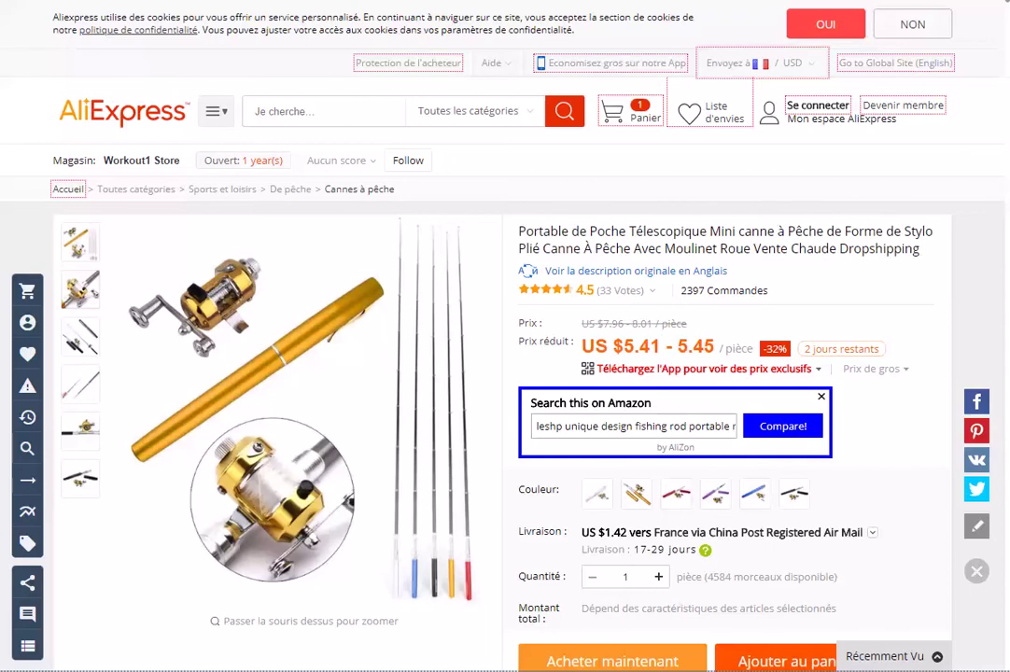
Step: Set the Seller Pulse order period filter to the last 3 days and clear the Barbecue keyword
left_click_drag(1009, 11, 448, 0)
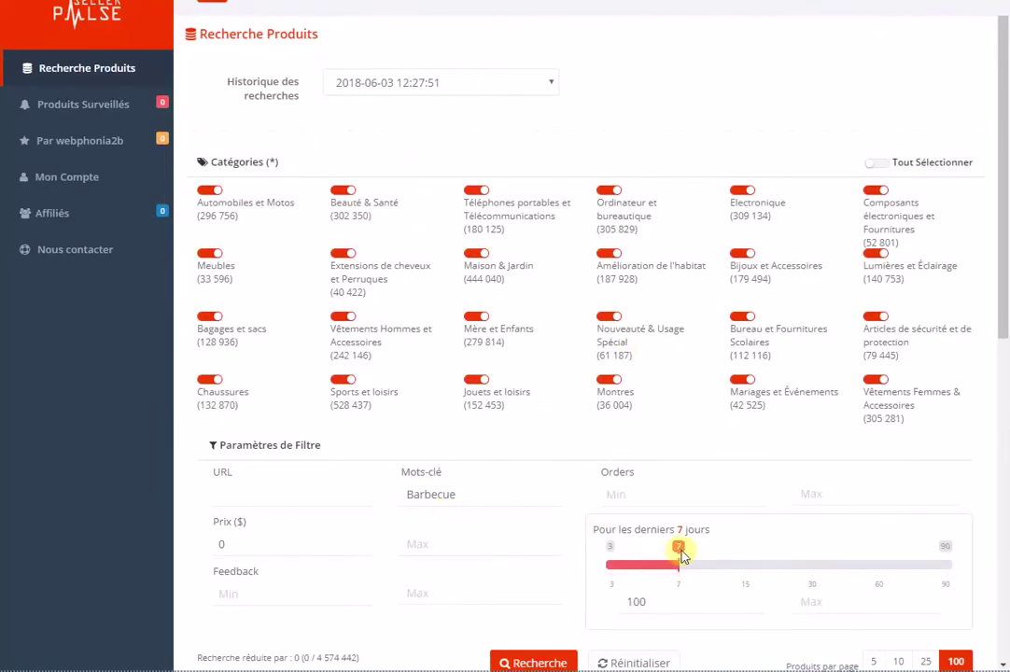
left_click_drag(656, 554, 617, 547)
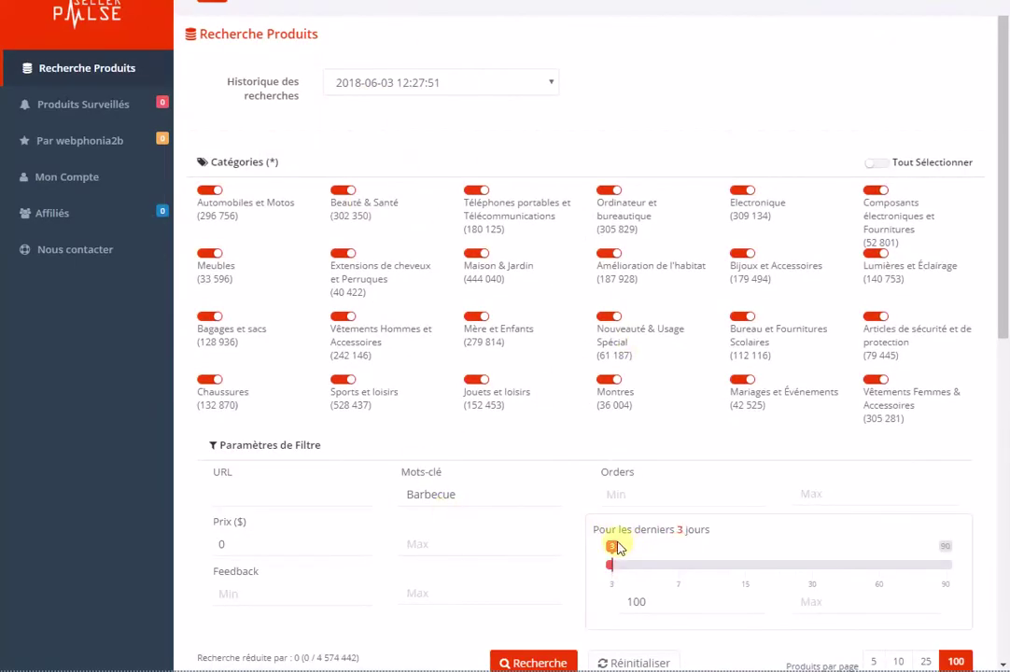
double_click(485, 494)
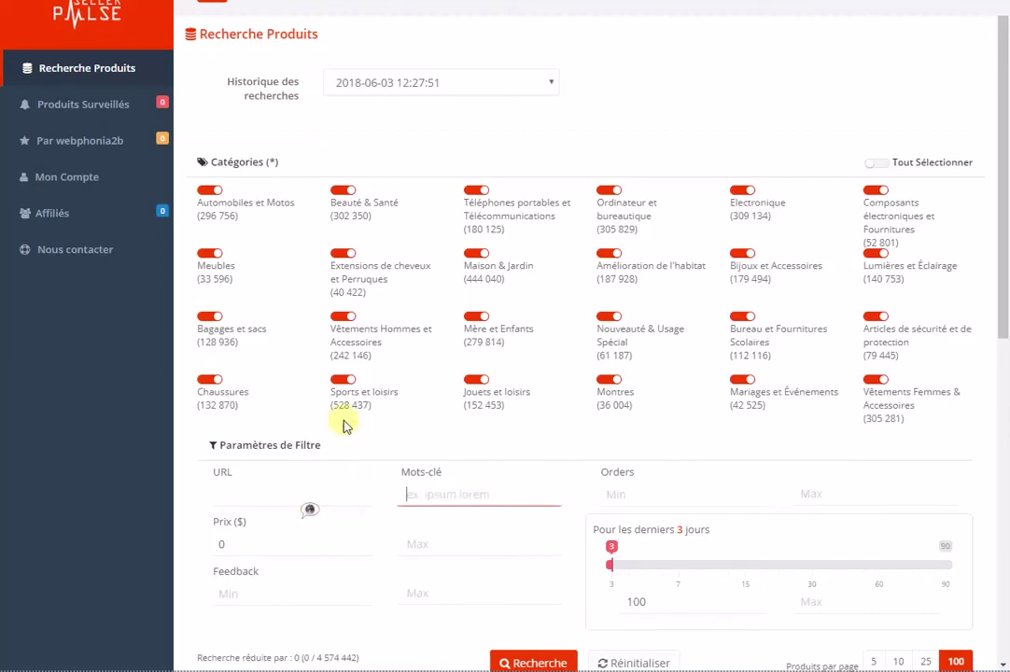
scroll(297, 224, "down", 2)
scroll(308, 277, "down", 2)
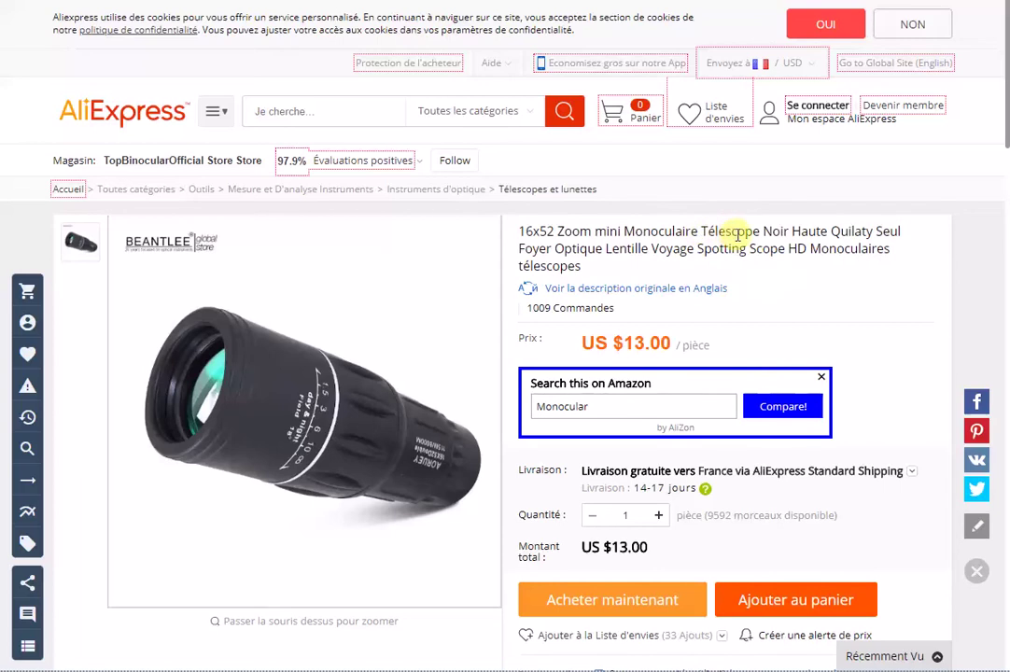
Step: Copy the word "Monoculaire" from the telescope listing's title and search AliExpress for it
left_click_drag(697, 235, 627, 231)
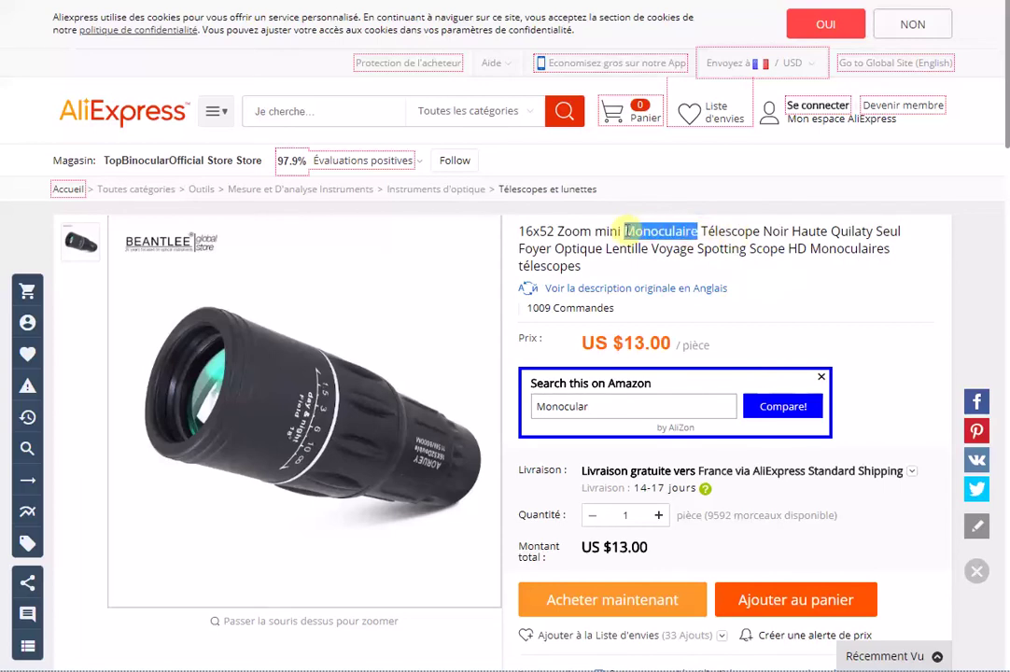
right_click(628, 220)
left_click(668, 239)
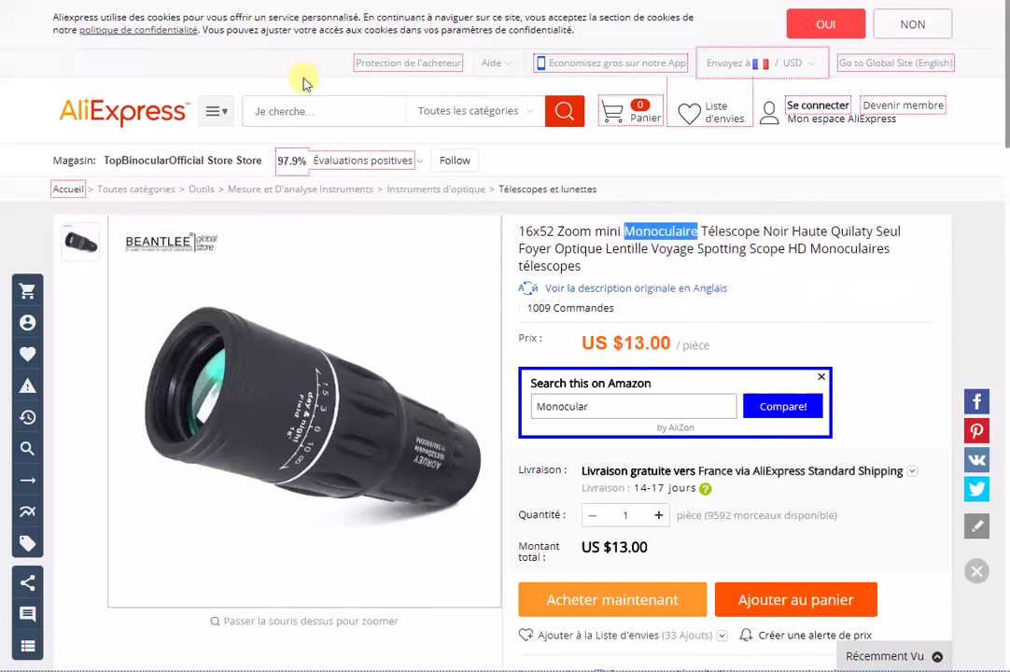
right_click(325, 112)
left_click(349, 208)
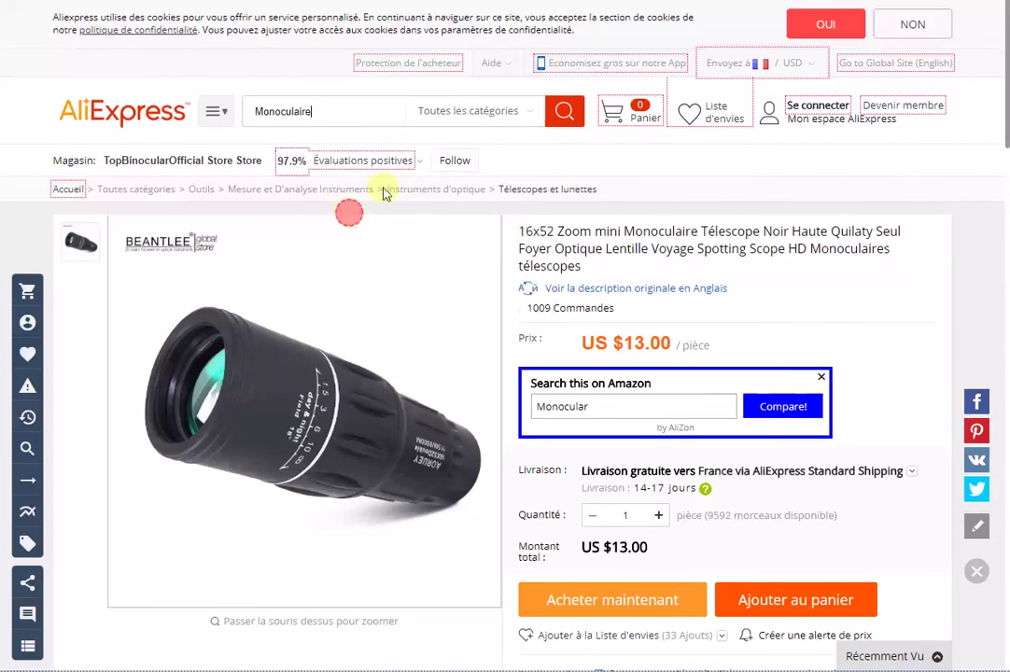
left_click(560, 126)
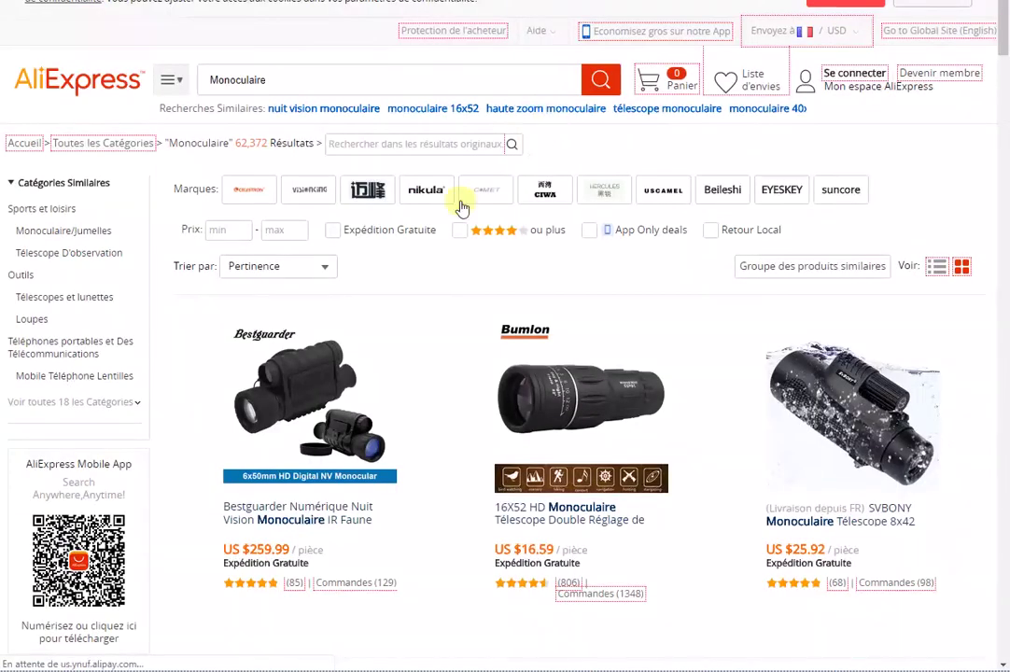
Step: Browse the monocular search results and open the 40X60 night vision monocular with phone tripod in a separate tab
scroll(406, 226, "down", 2)
scroll(451, 218, "up", 2)
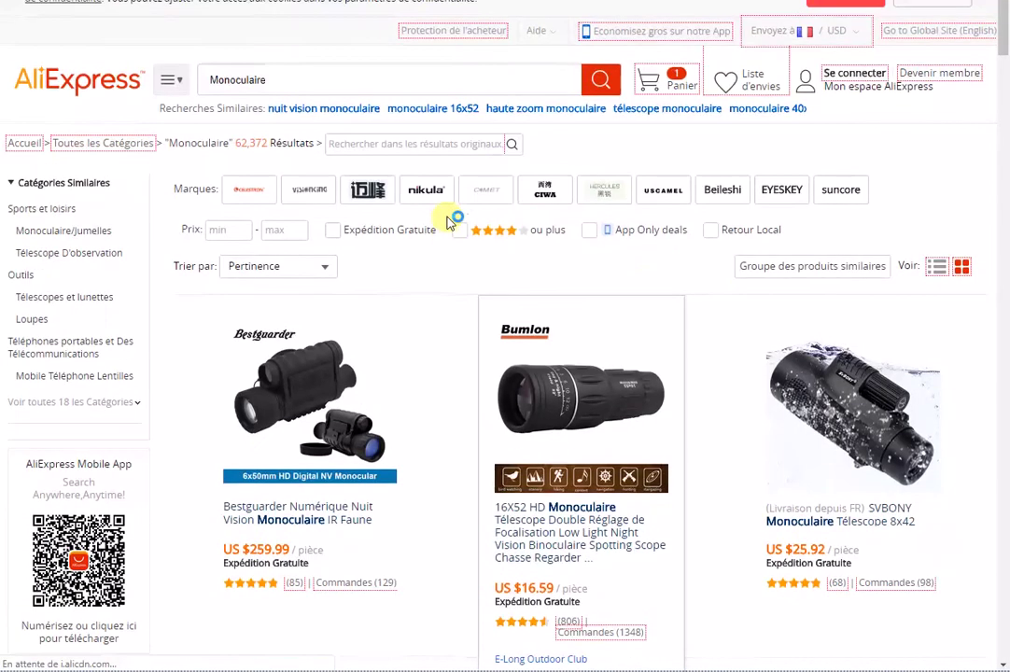
scroll(472, 242, "down", 1)
scroll(467, 242, "down", 2)
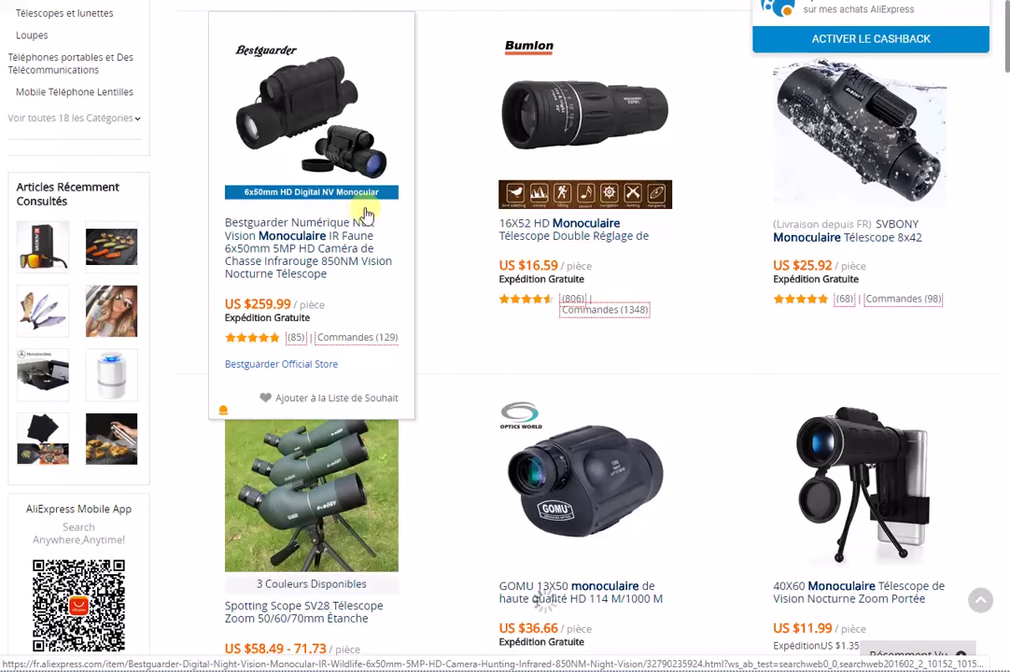
scroll(710, 224, "down", 2)
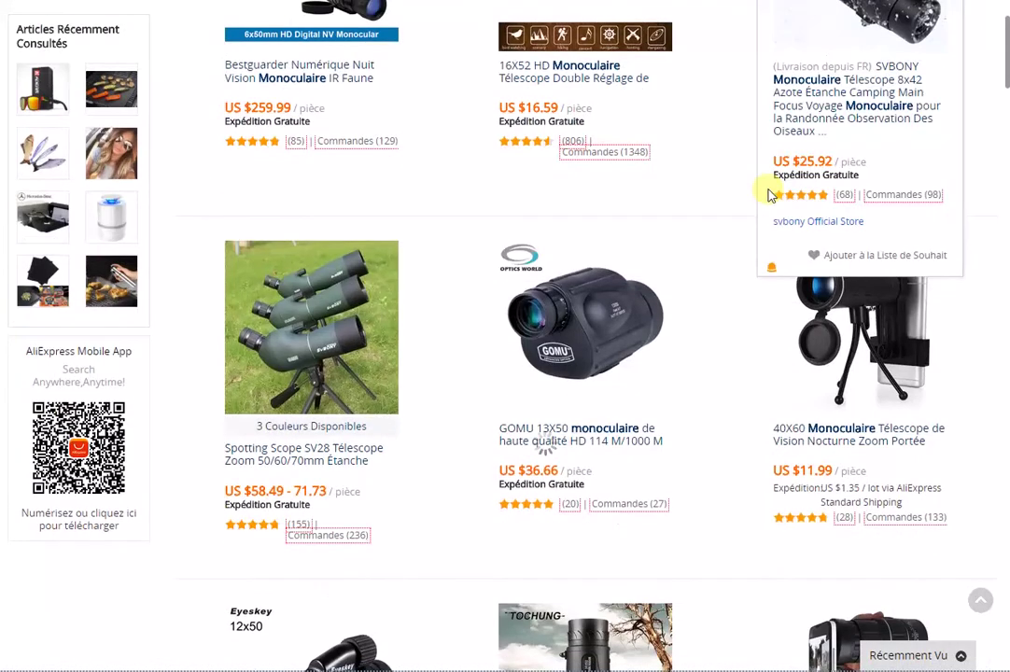
right_click(866, 302)
left_click(874, 311)
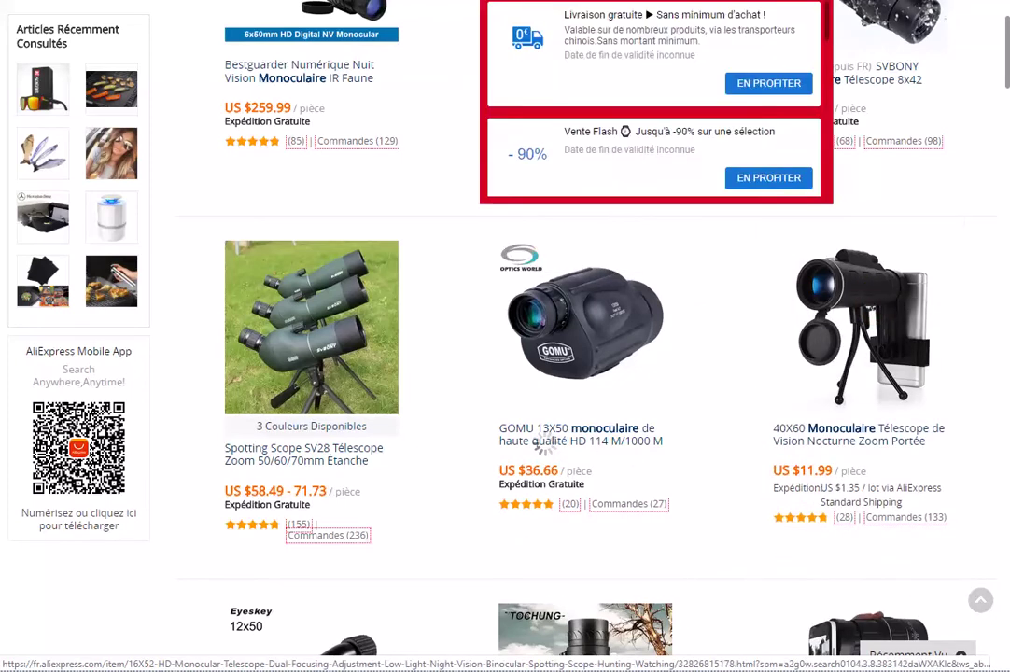
Step: Copy the 40X60 monocular listing's address and search Seller Pulse for that product URL
key("ctrl+Tab")
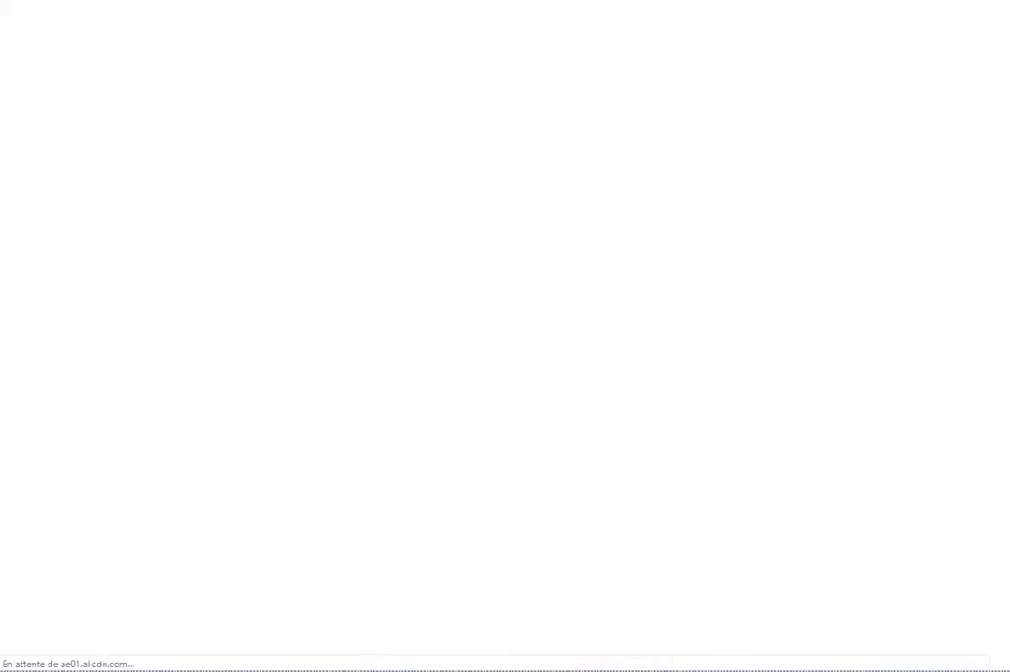
right_click(431, 0)
key("ctrl+shift+Tab")
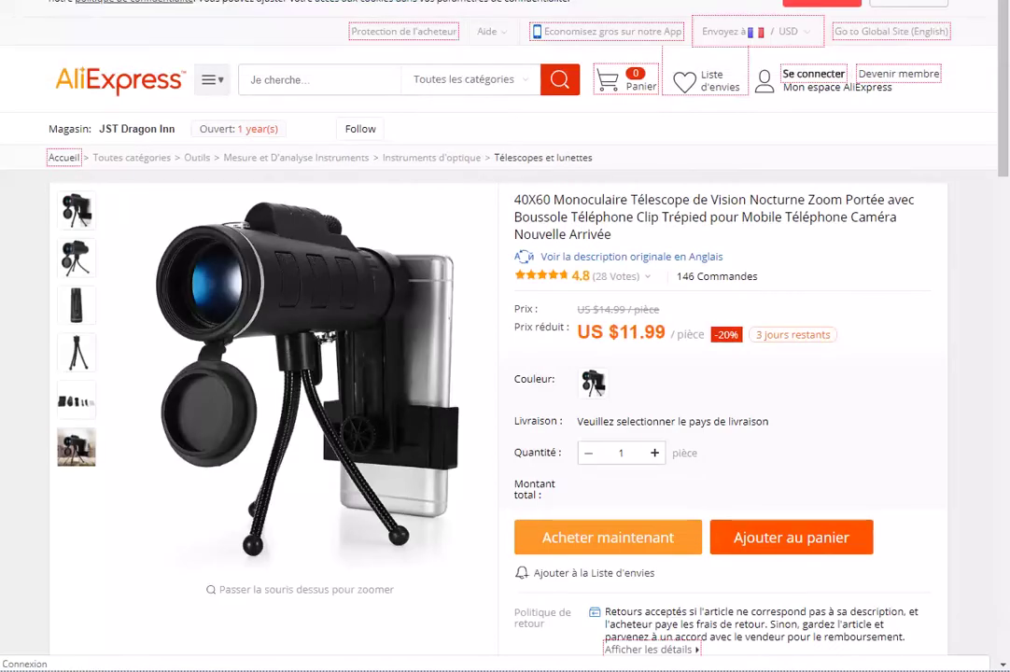
scroll(245, 244, "up", 1)
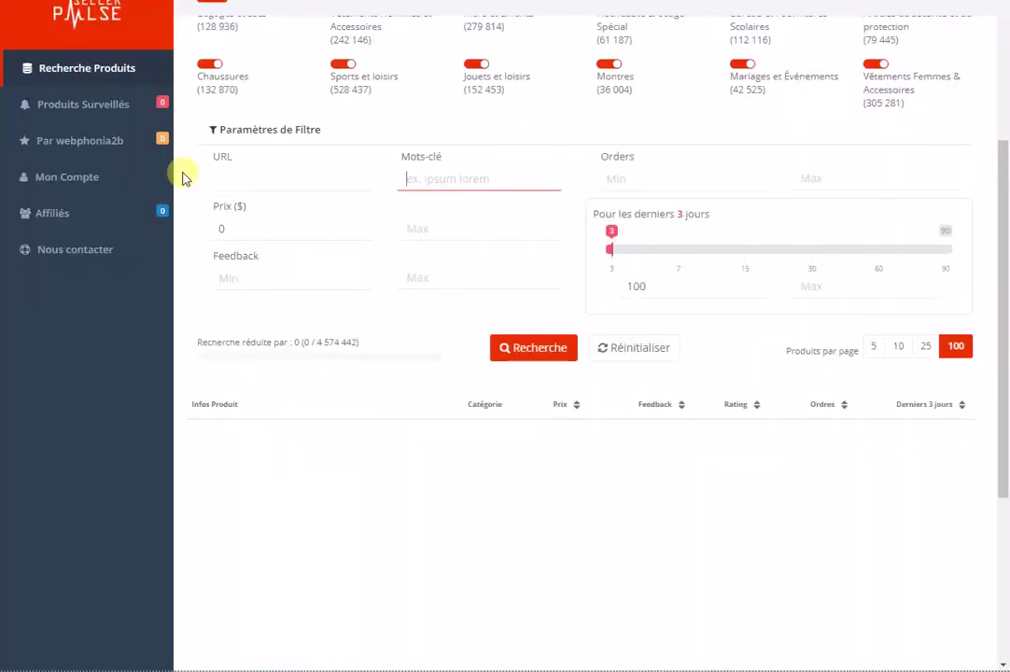
right_click(211, 176)
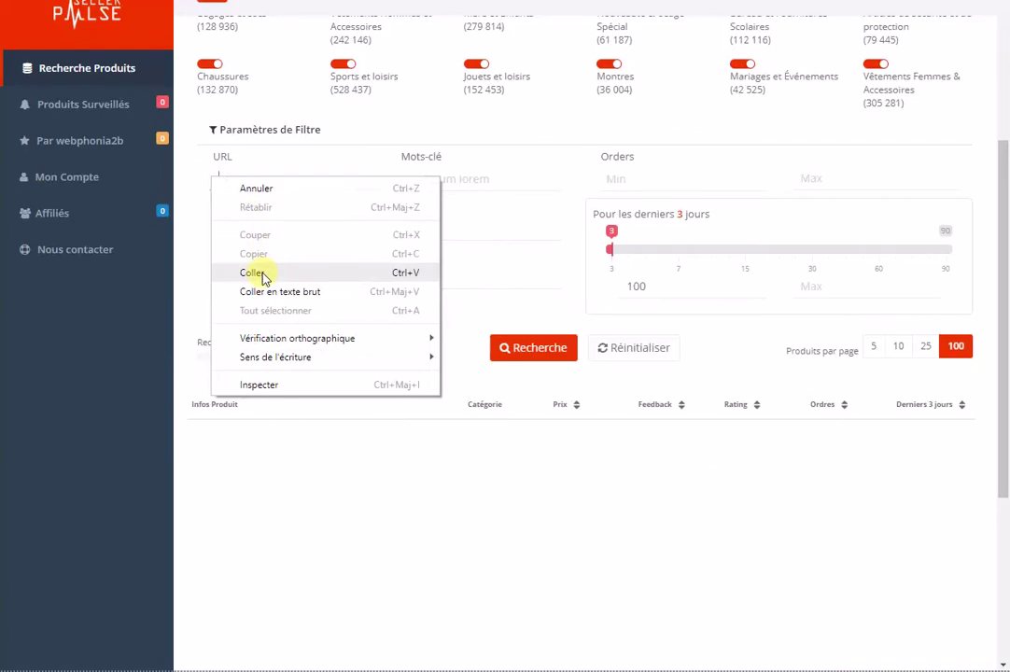
left_click(262, 273)
left_click(516, 359)
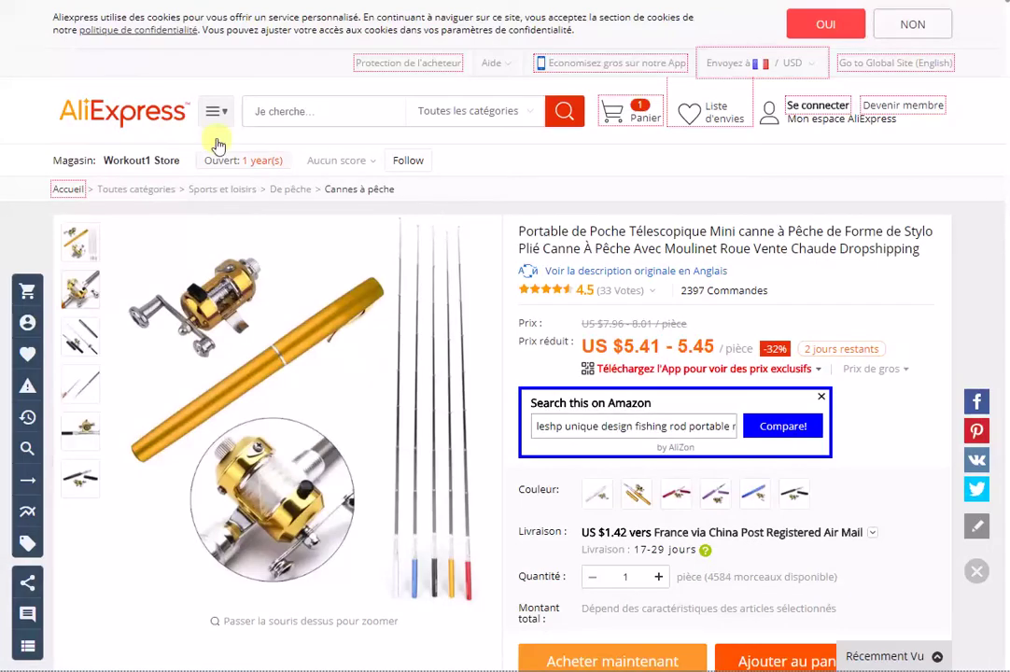
Step: Review the pocket fishing rod listing from Workout1 Store and look through more of the AliExpress monocular results
scroll(791, 268, "down", 1)
scroll(792, 269, "down", 3)
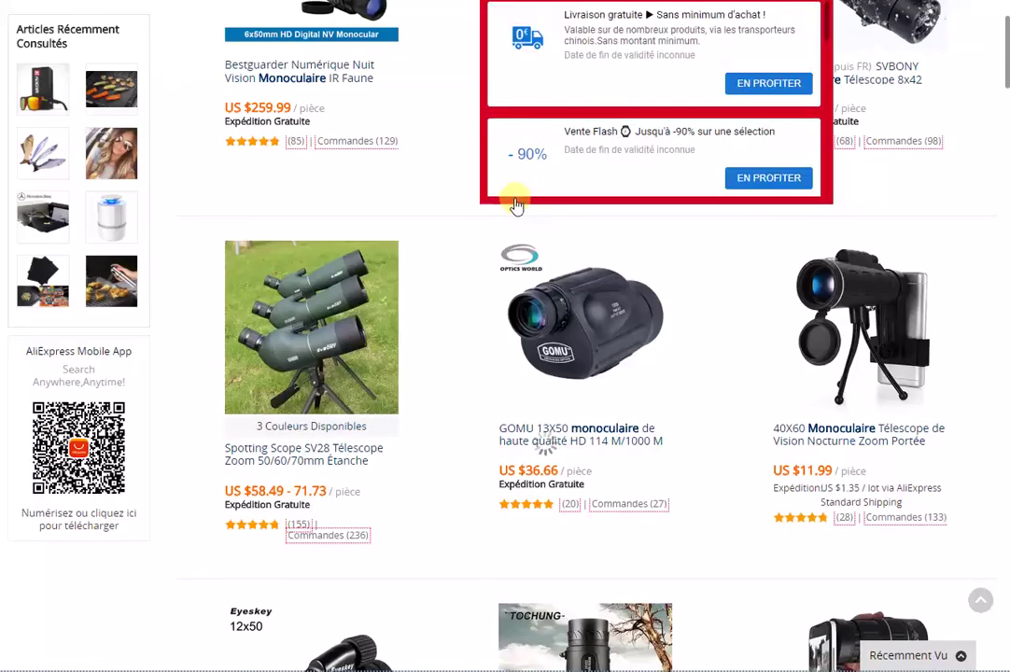
scroll(504, 187, "down", 3)
scroll(519, 183, "down", 3)
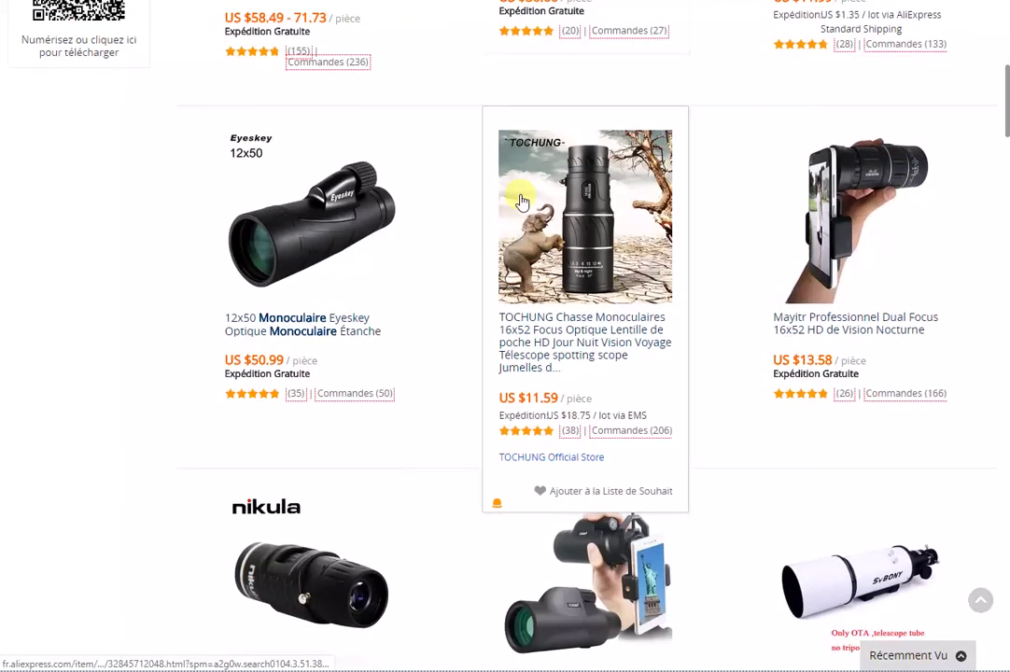
scroll(523, 196, "up", 12)
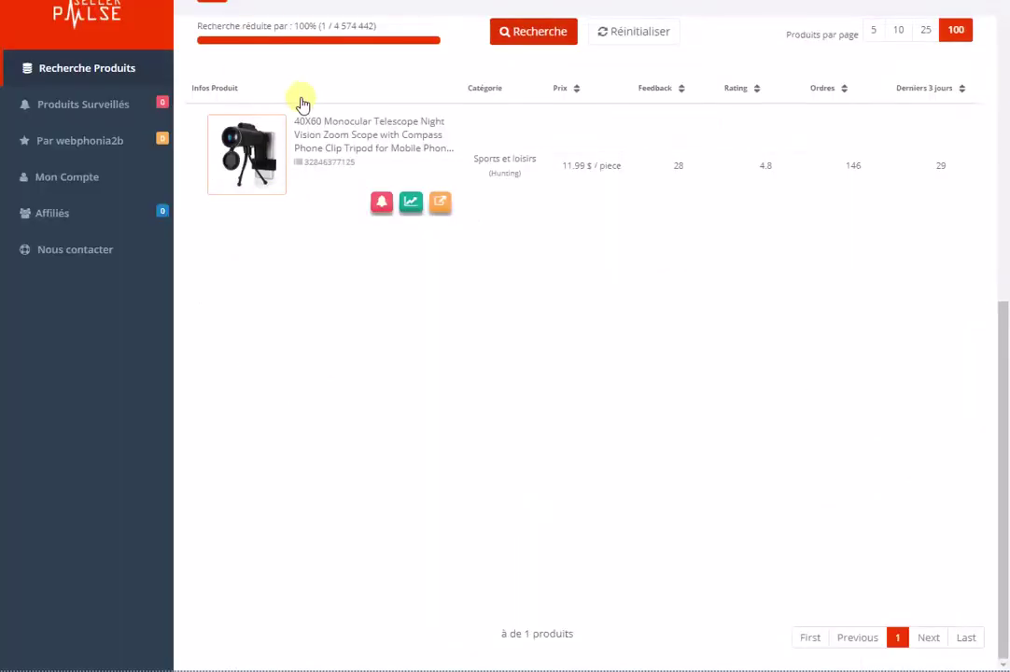
Step: Limit the Seller Pulse categories to Nouveauté & Usage Spécial, Bureau et Fournitures Scolaires and Montres
scroll(289, 94, "up", 5)
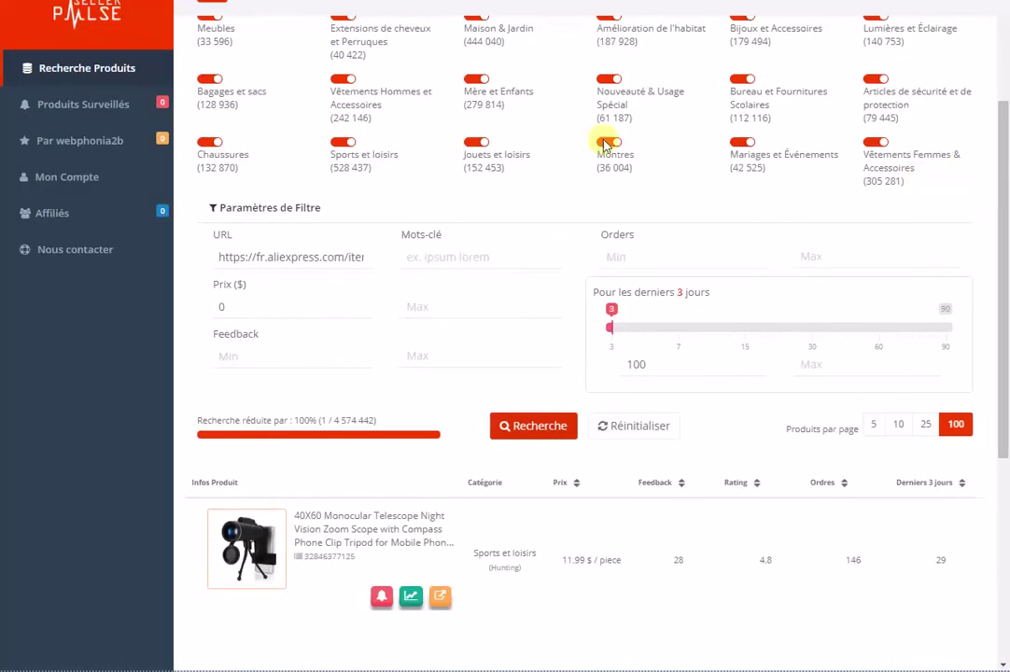
scroll(827, 142, "up", 1)
scroll(938, 62, "up", 2)
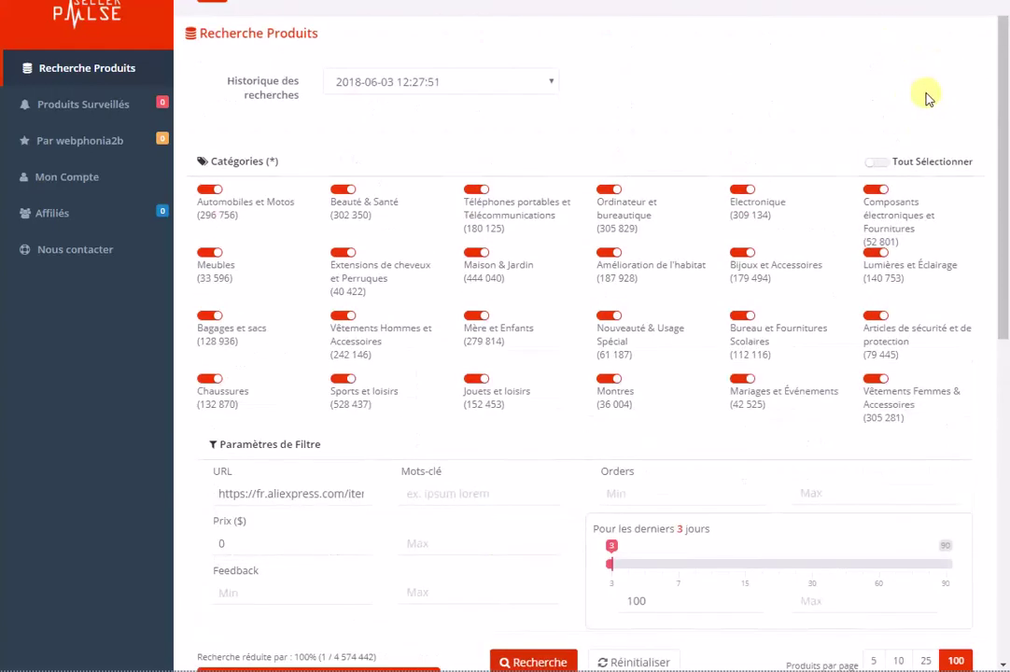
left_click(872, 165)
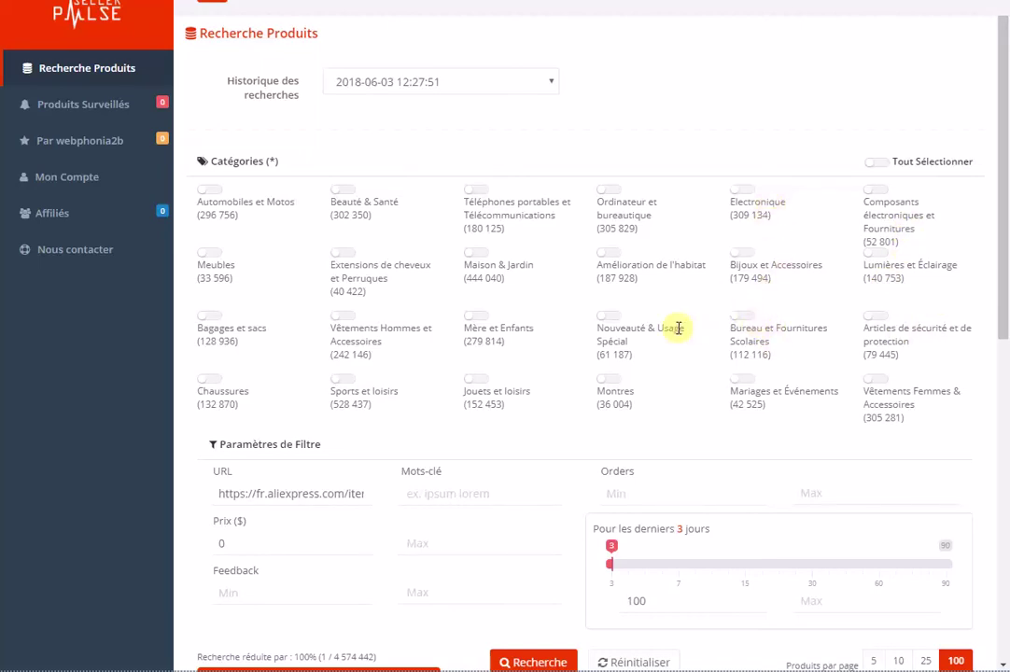
left_click(620, 319)
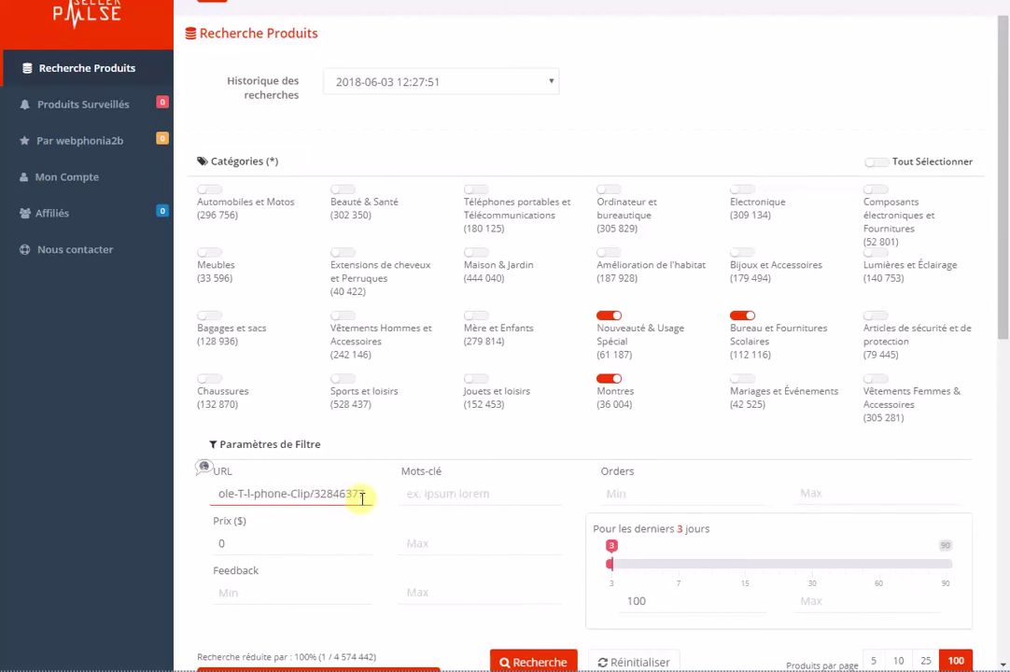
Step: Clear the product URL filter and run the Seller Pulse search on the selected categories
key("Delete")
key("Delete")
key("Delete")
key("Delete")
key("Delete")
key("Delete")
key("Delete")
key("Delete")
key("Delete")
key("Delete")
key("Delete")
key("Delete")
key("Delete")
key("Delete")
key("Delete")
key("Delete")
key("Delete")
key("Delete")
key("Delete")
key("Delete")
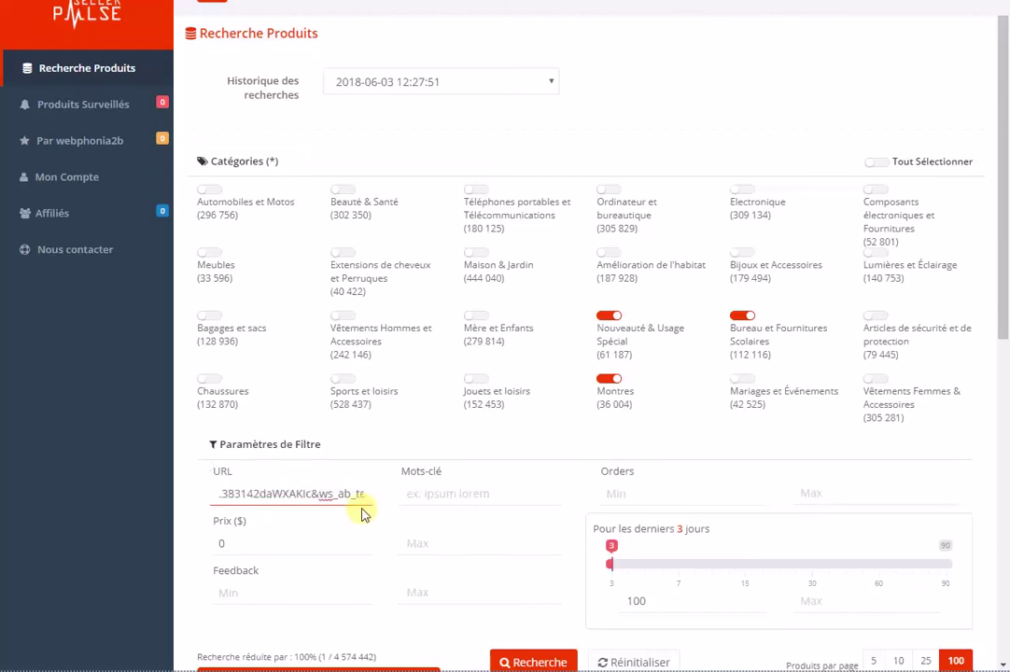
key("Delete")
key("Delete")
key("Delete")
key("Delete")
key("Delete")
key("Delete")
key("Delete")
key("Delete")
key("Delete")
key("Delete")
key("Delete")
key("Delete")
key("Delete")
key("Delete")
key("Delete")
key("Delete")
key("Delete")
key("Delete")
key("Delete")
key("Delete")
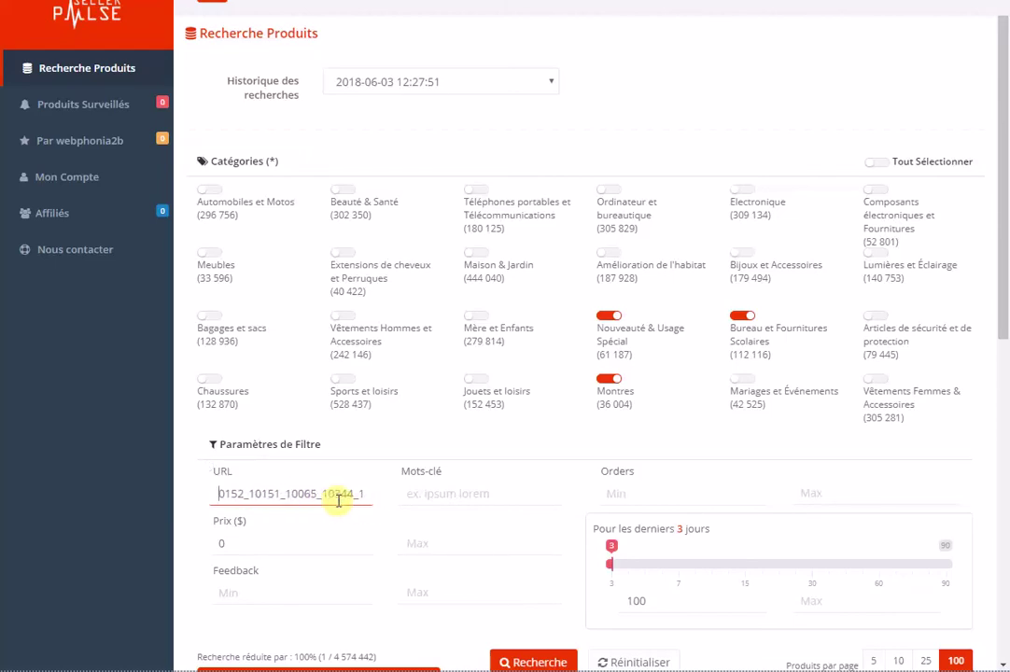
key("Delete")
key("Delete")
key("Delete")
key("Delete")
key("Delete")
key("Delete")
key("Delete")
key("Delete")
key("Delete")
key("Delete")
key("Delete")
key("Delete")
key("Delete")
key("Delete")
key("Delete")
key("Delete")
key("Delete")
key("Delete")
key("Delete")
key("Delete")
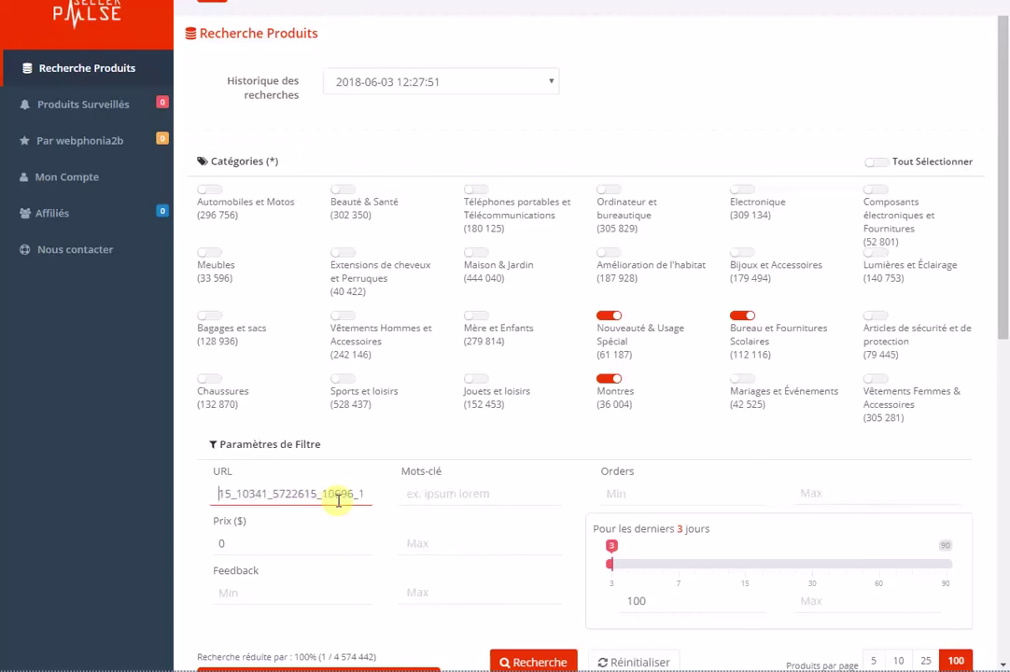
key("Delete")
key("Delete")
key("Delete")
left_click_drag(225, 494, 422, 517)
key("Delete")
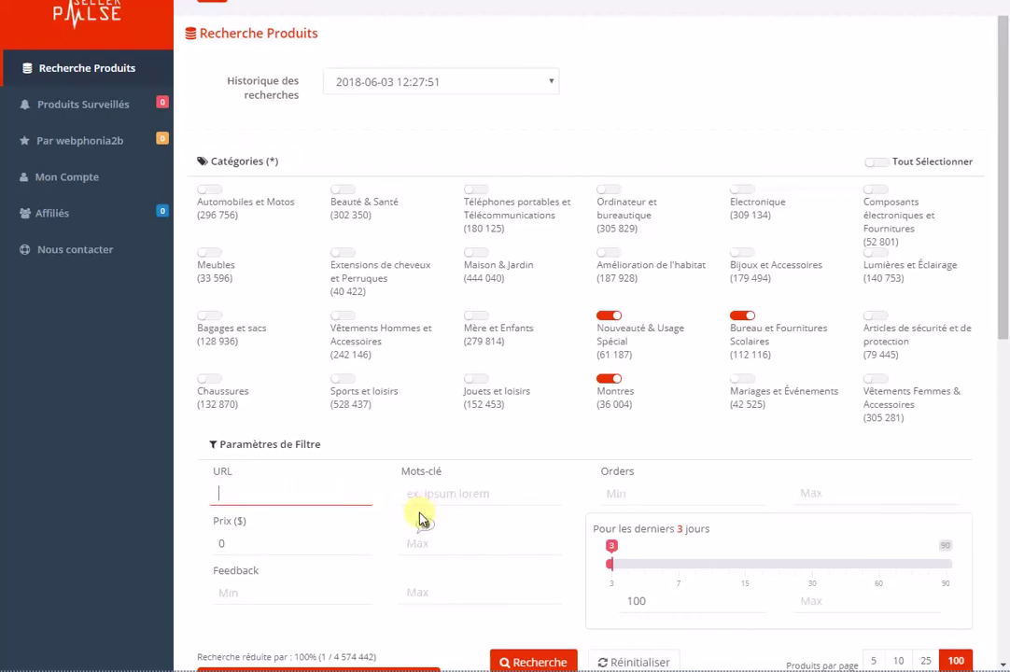
scroll(415, 495, "down", 2)
left_click(530, 512)
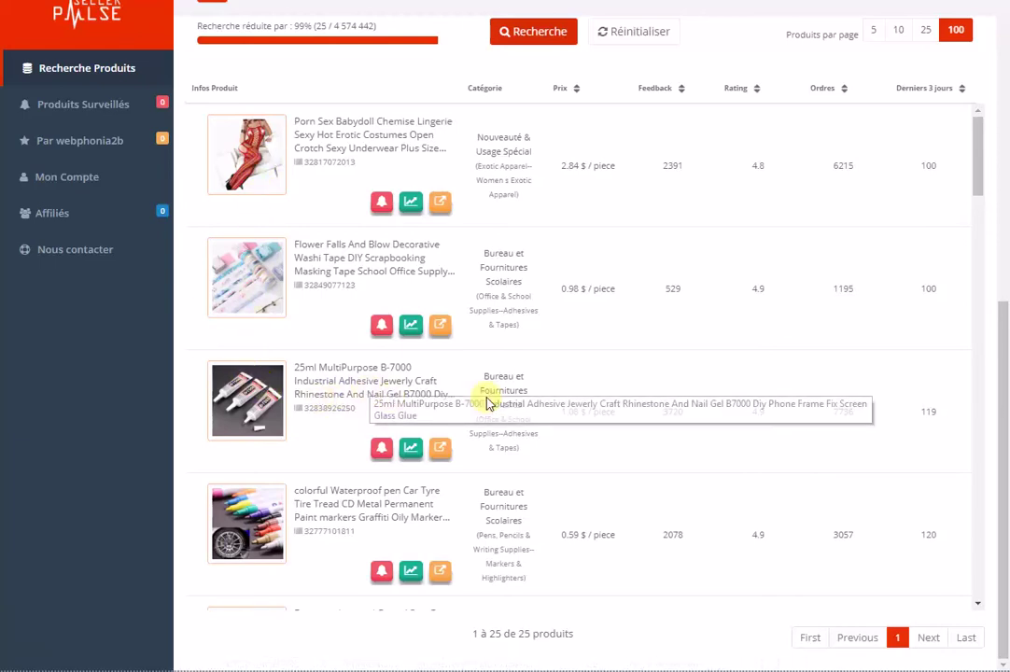
Step: Browse the product results and open the statistics of the black Reloj 2018 Fashion military quartz men's watch
scroll(327, 421, "down", 1)
scroll(326, 421, "down", 3)
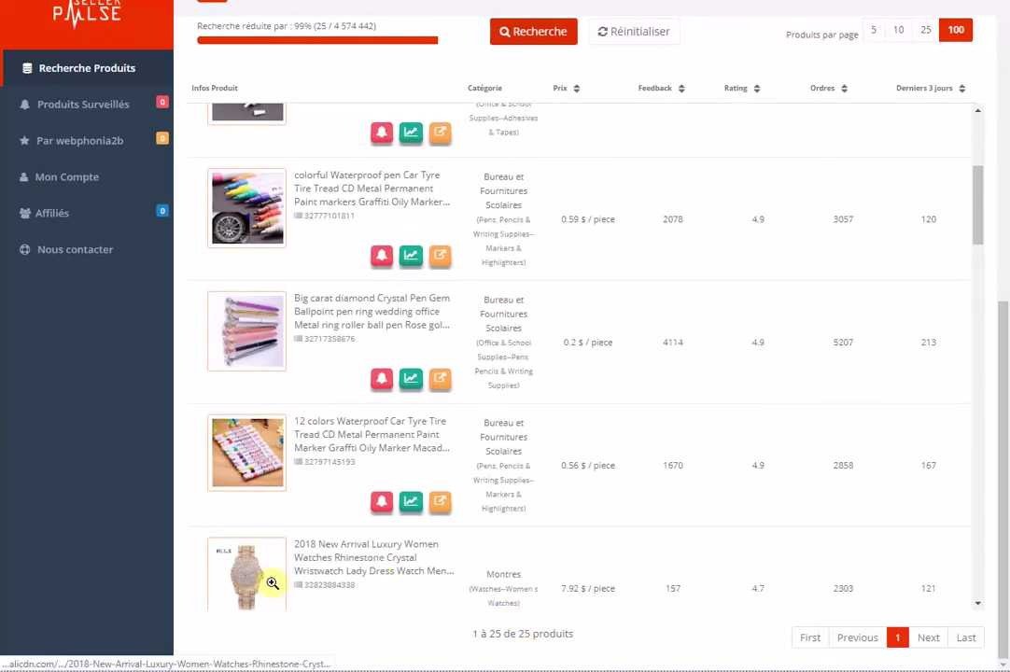
scroll(280, 484, "down", 3)
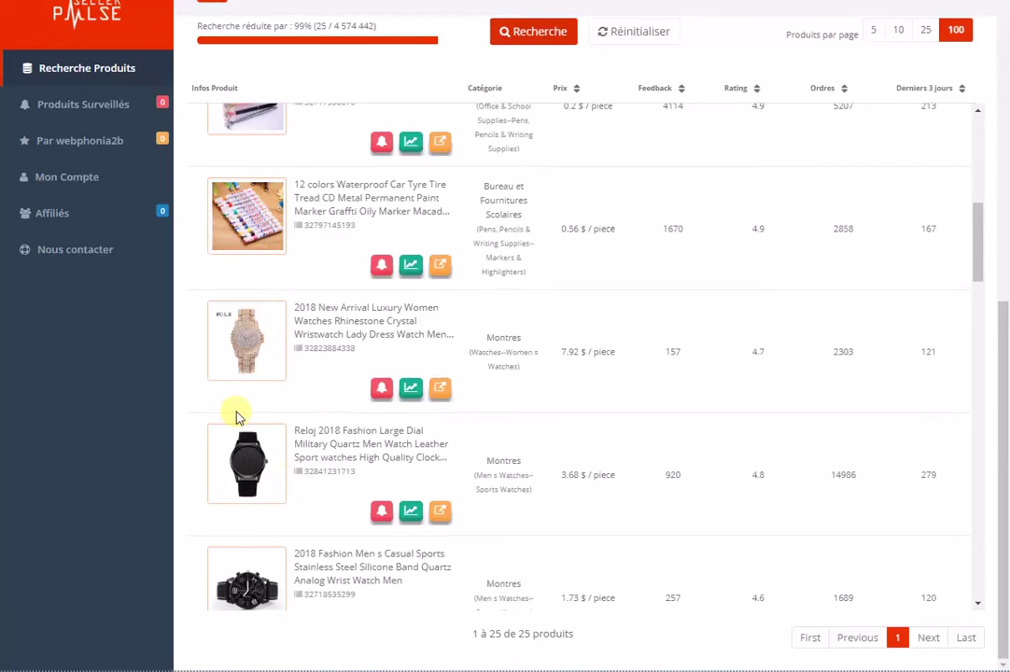
scroll(234, 412, "down", 2)
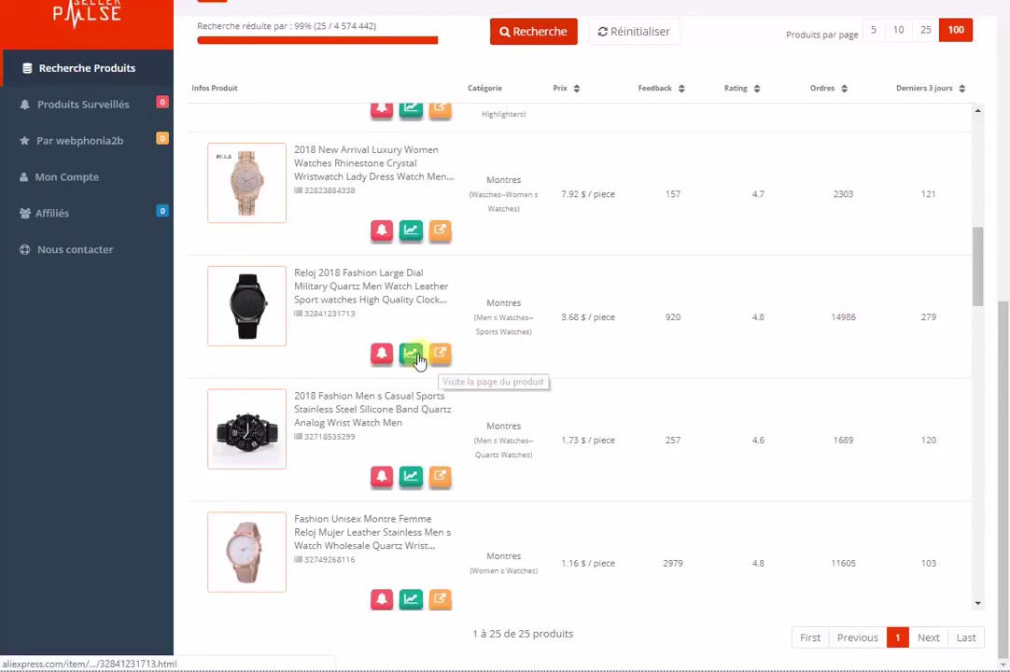
left_click(413, 354)
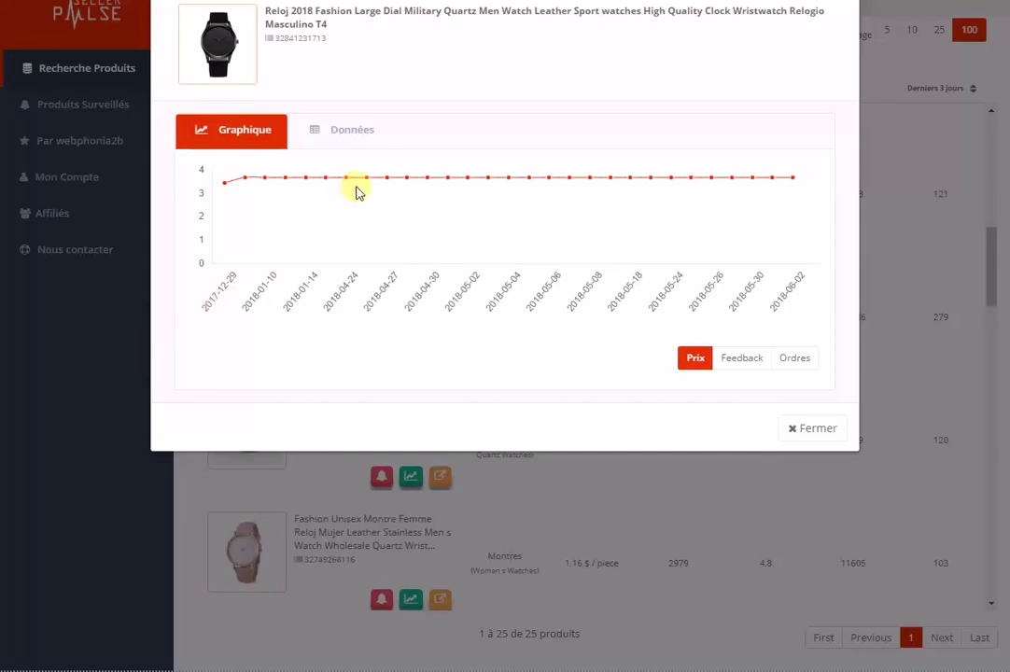
Step: Examine the watch's feedback and orders history charts and its dated data table
left_click(752, 359)
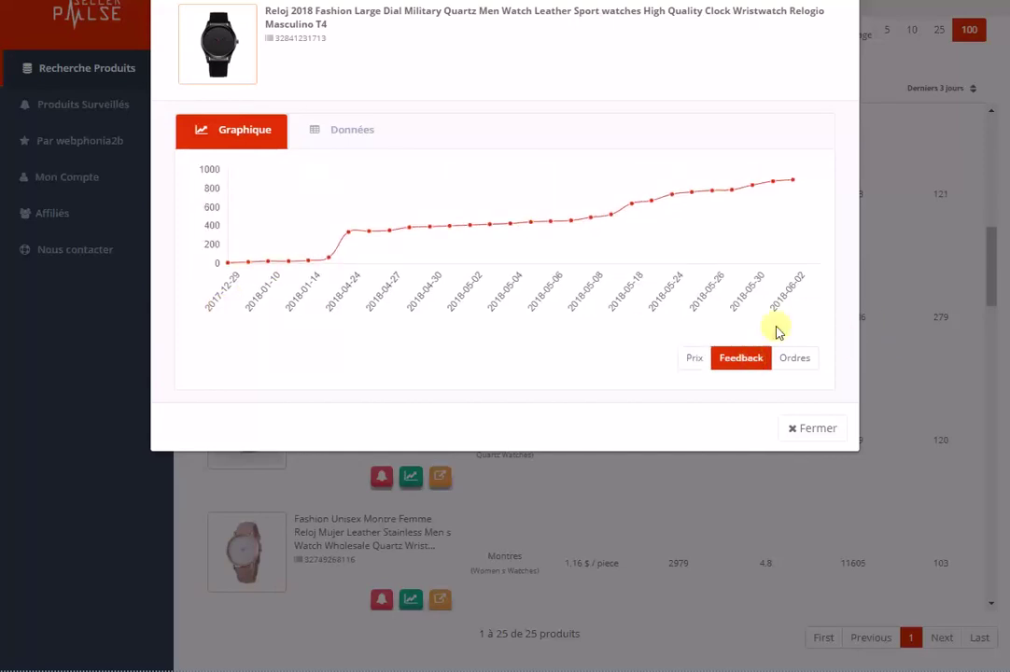
mouse_move(792, 180)
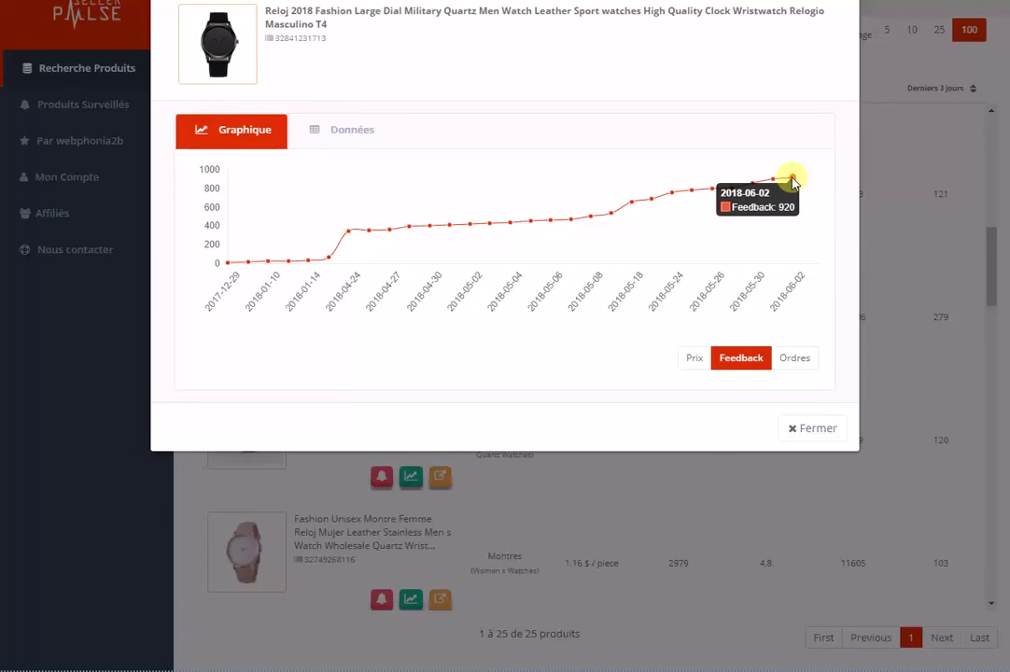
left_click(798, 358)
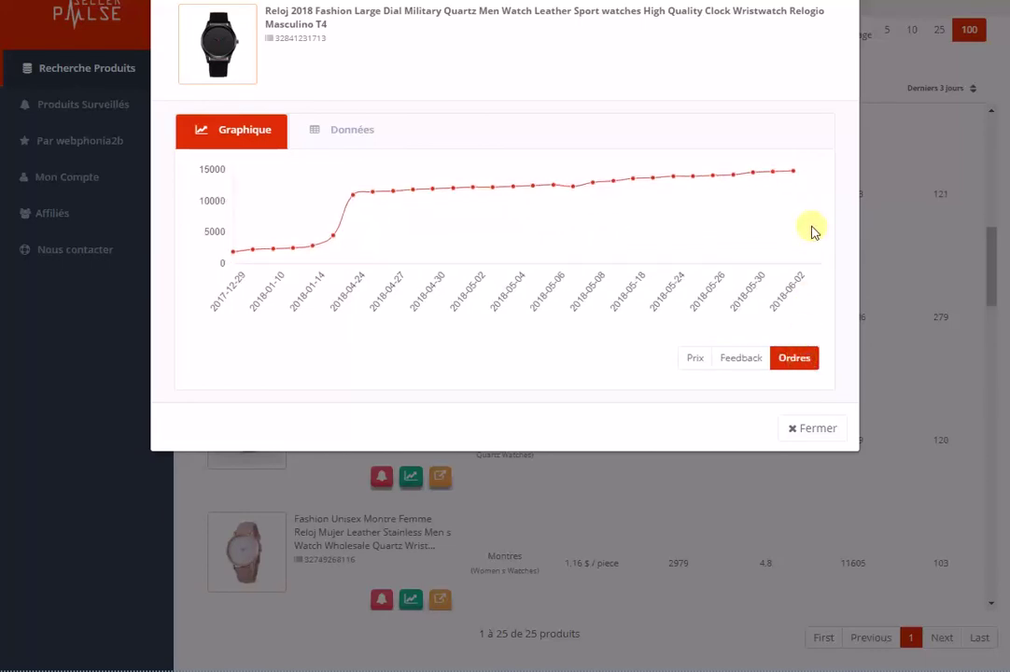
mouse_move(795, 175)
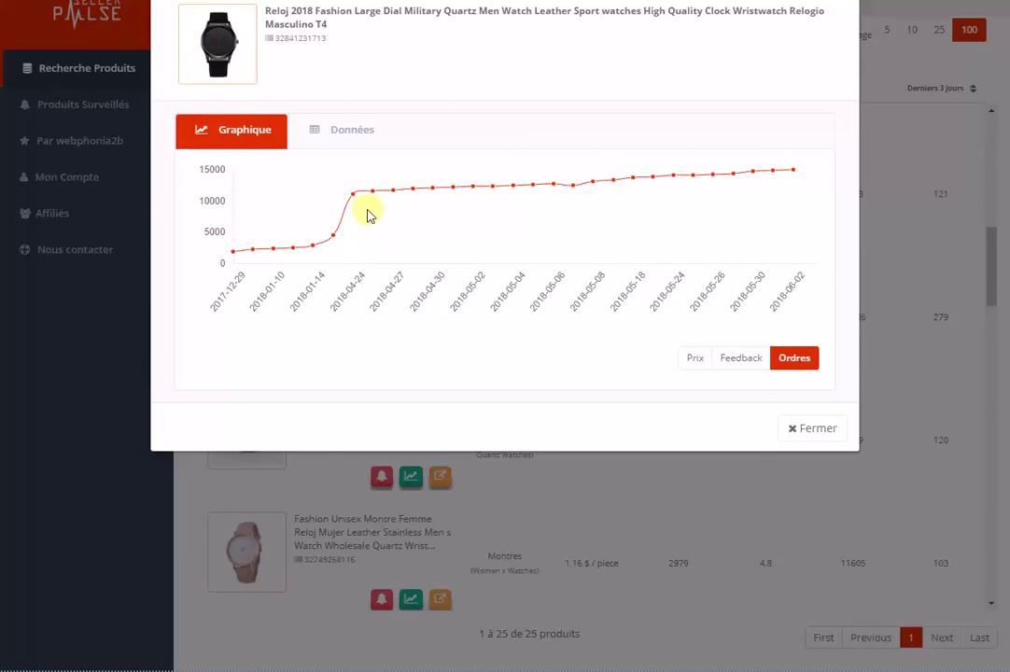
left_click(381, 147)
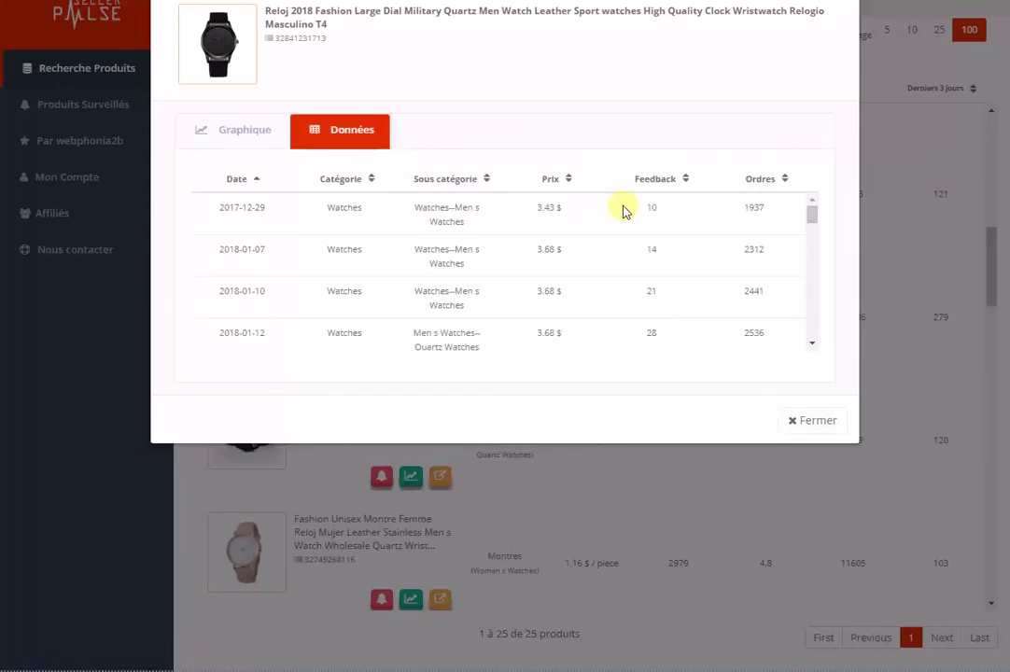
mouse_move(812, 213)
left_mouse_down()
mouse_move(797, 374)
mouse_move(816, 302)
mouse_move(811, 198)
left_mouse_up()
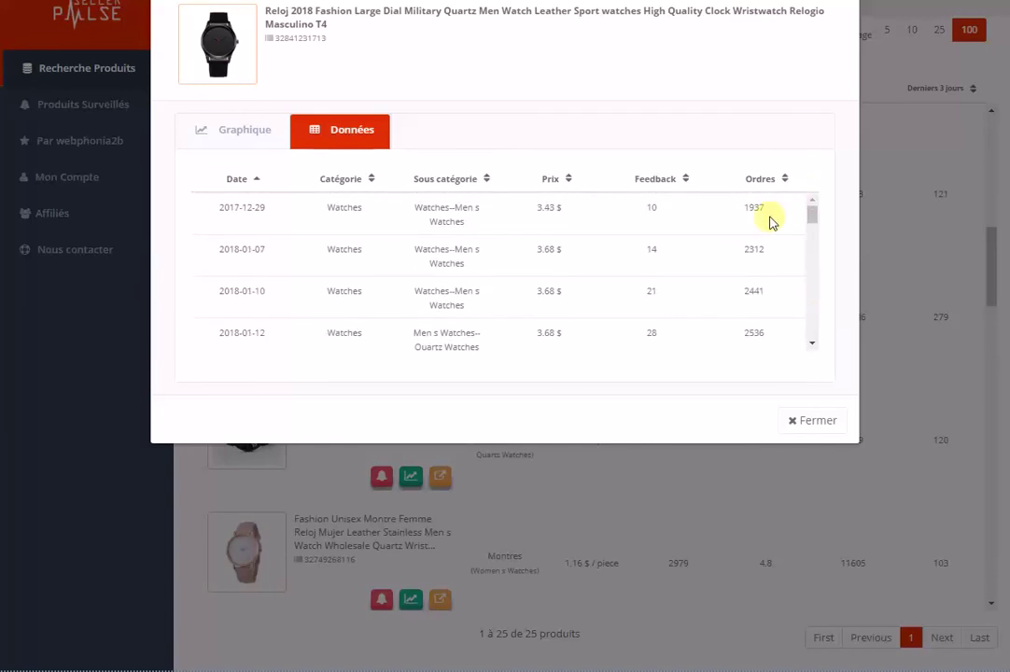
Step: Close the watch's statistics and browse the remaining watches in the product results
left_click(892, 97)
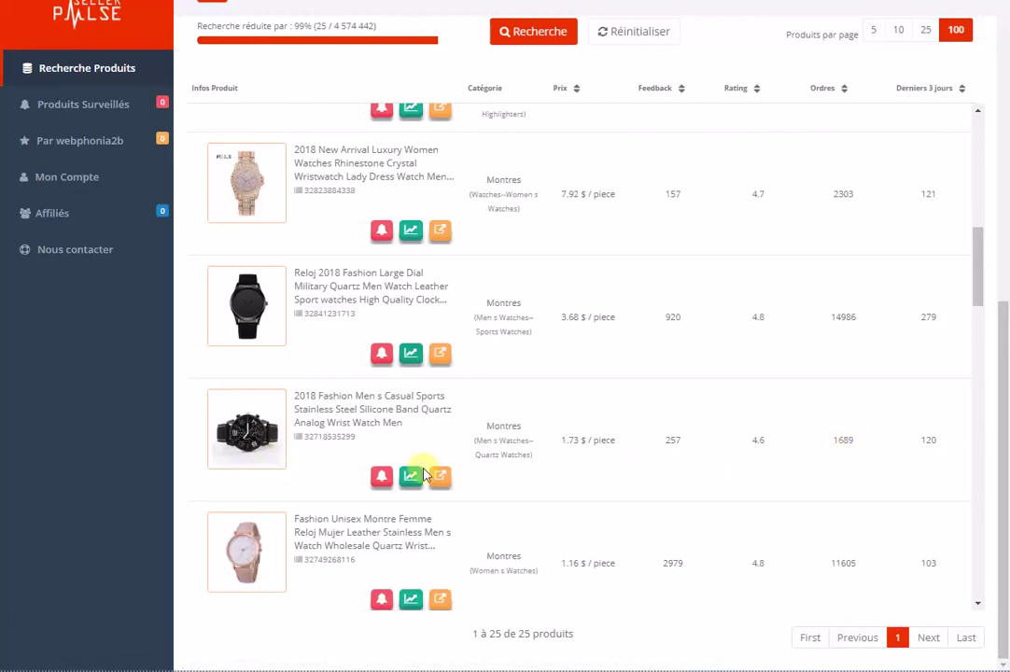
scroll(360, 443, "down", 5)
scroll(324, 438, "down", 10)
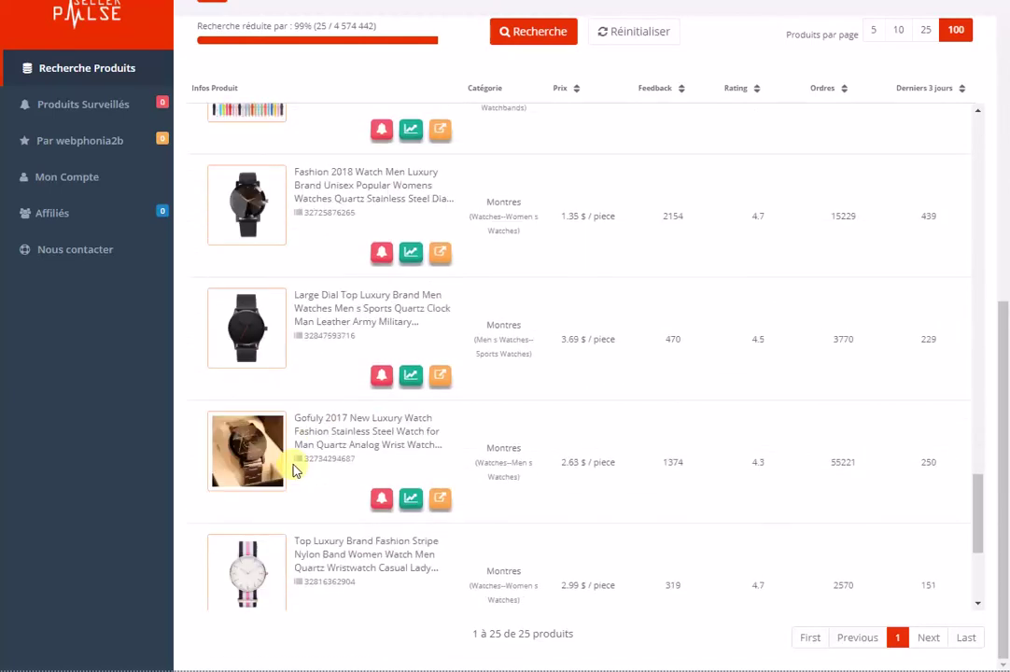
scroll(293, 471, "down", 3)
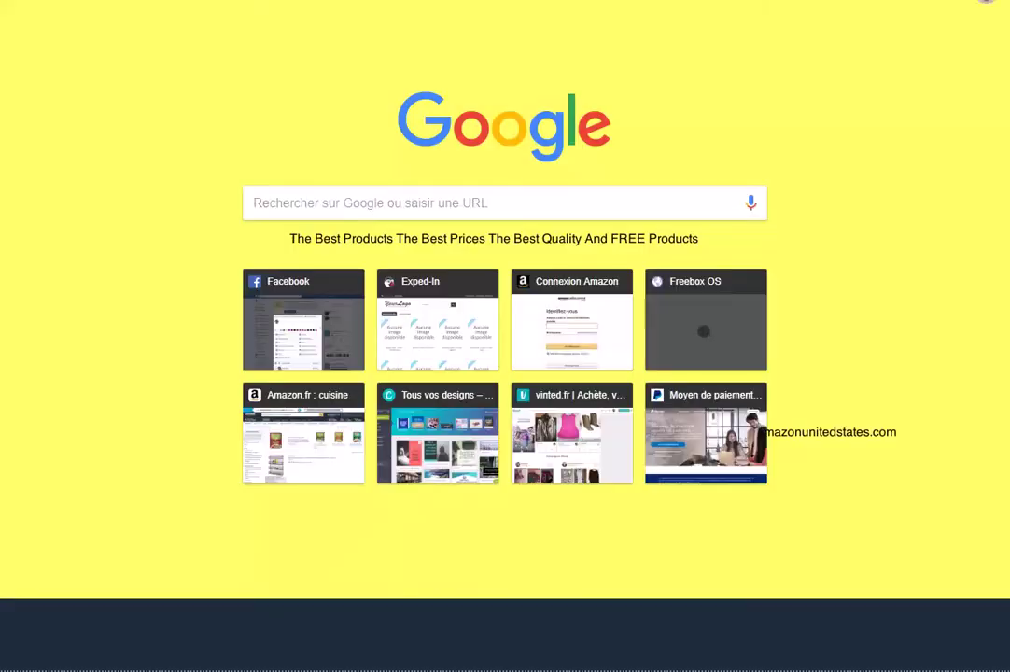
type("GR")
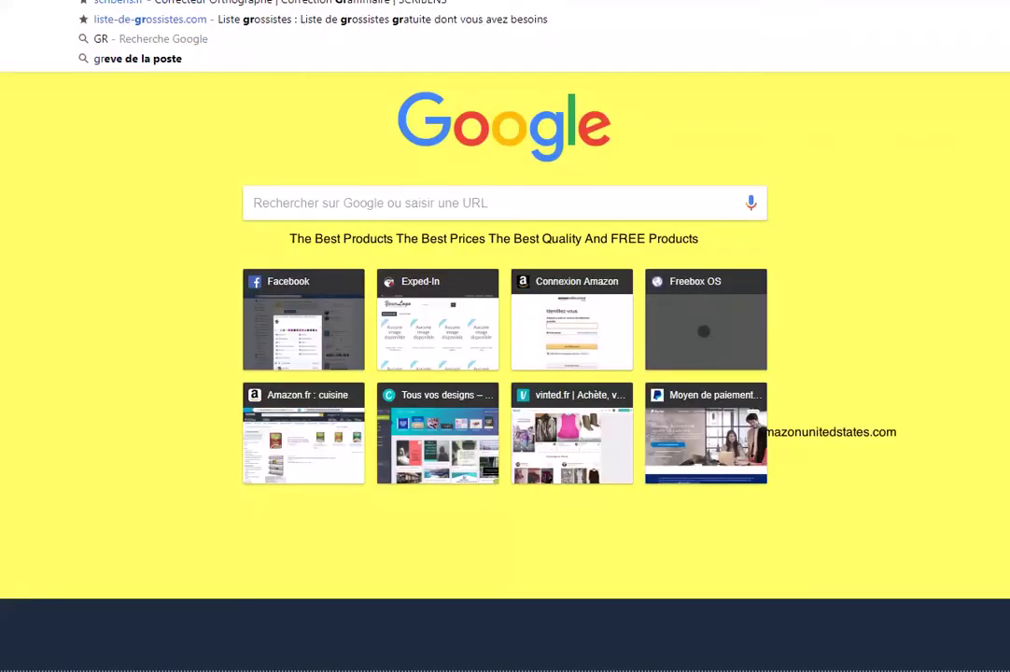
type("O")
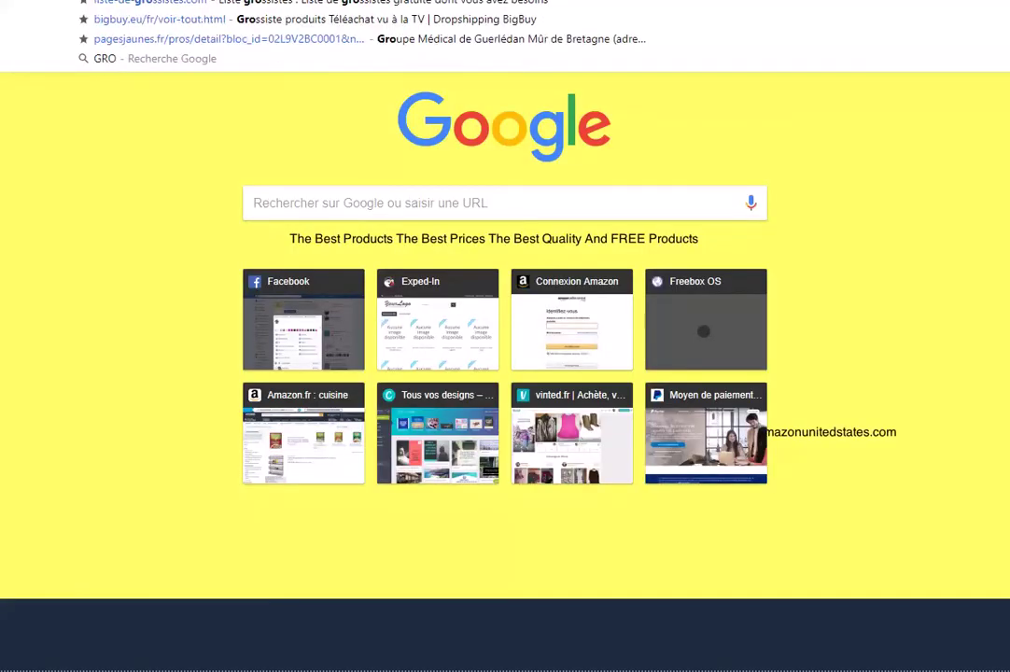
type("om")
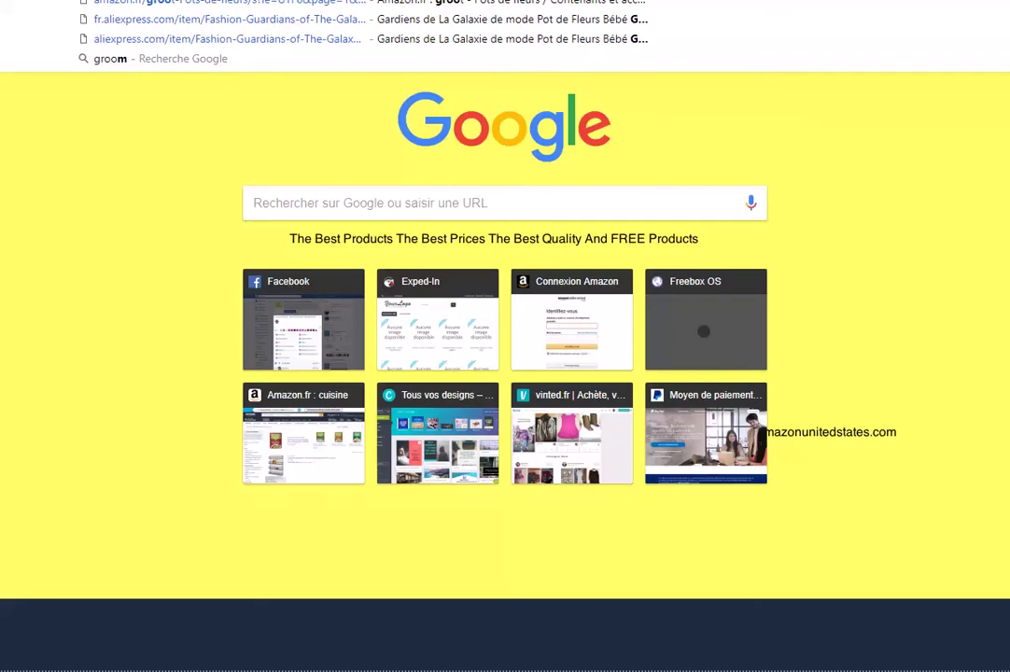
key("BackSpace")
key("BackSpace")
key("BackSpace")
key("BackSpace")
key("BackSpace")
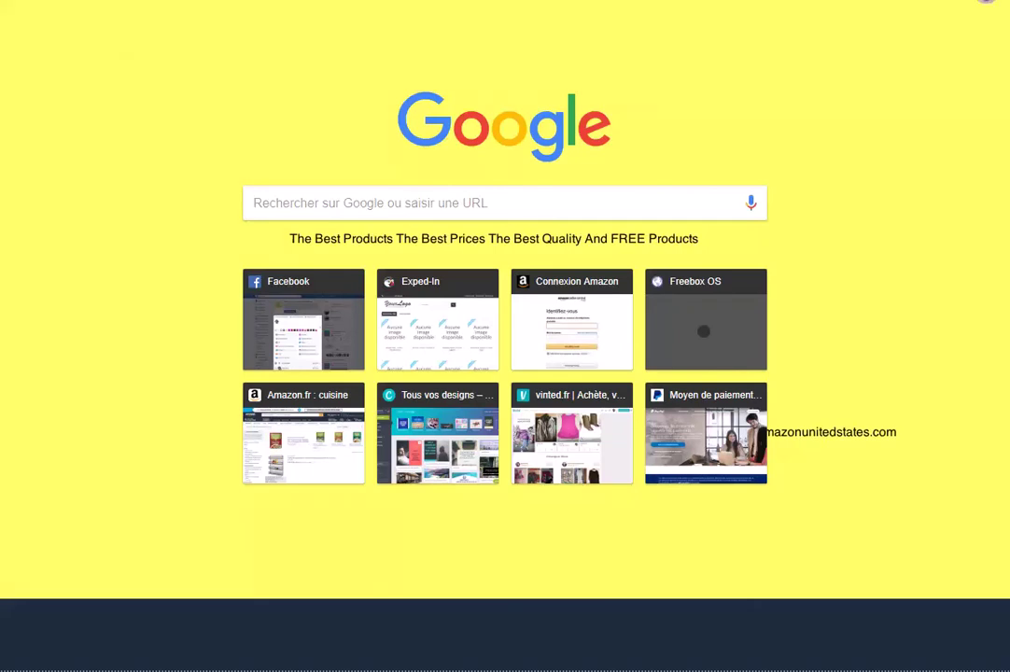
Step: Search Google for "google traduction" and open the Google Translate page
type("google")
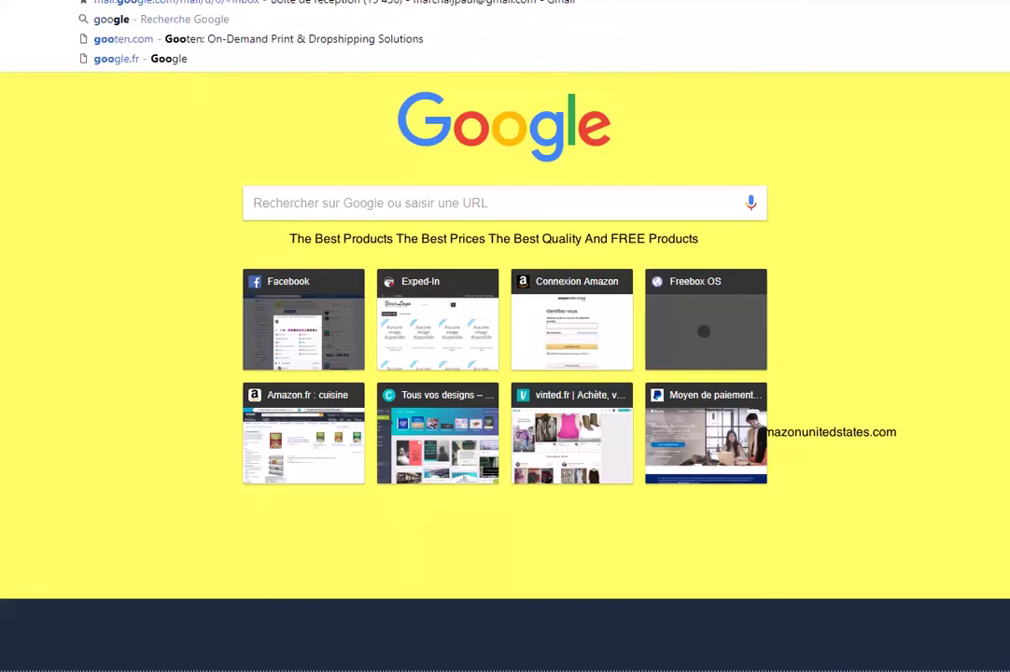
type(" tradu")
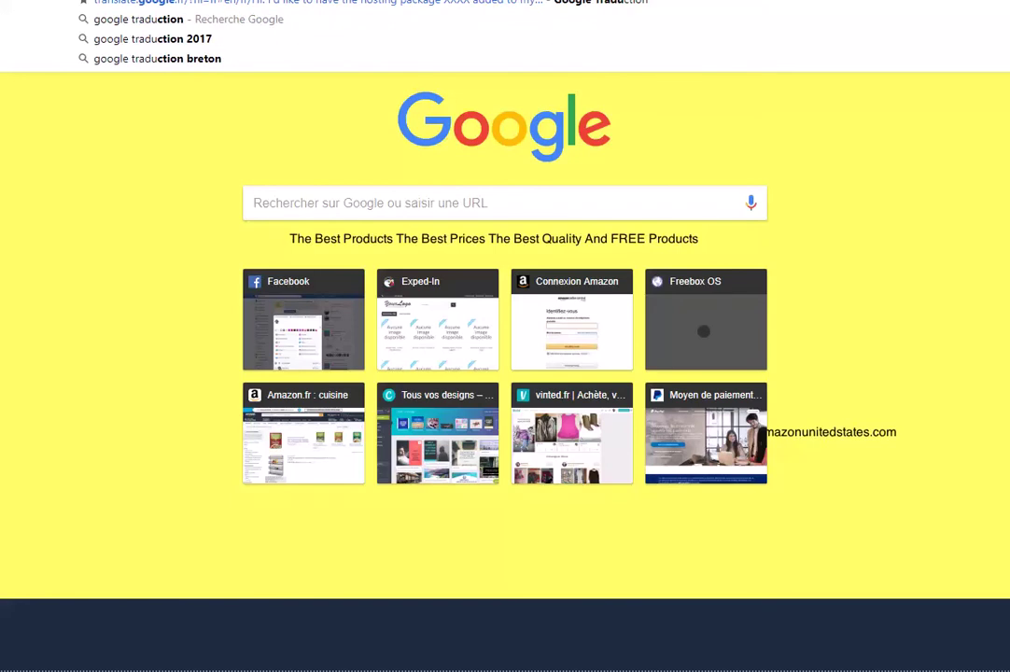
left_click(168, 18)
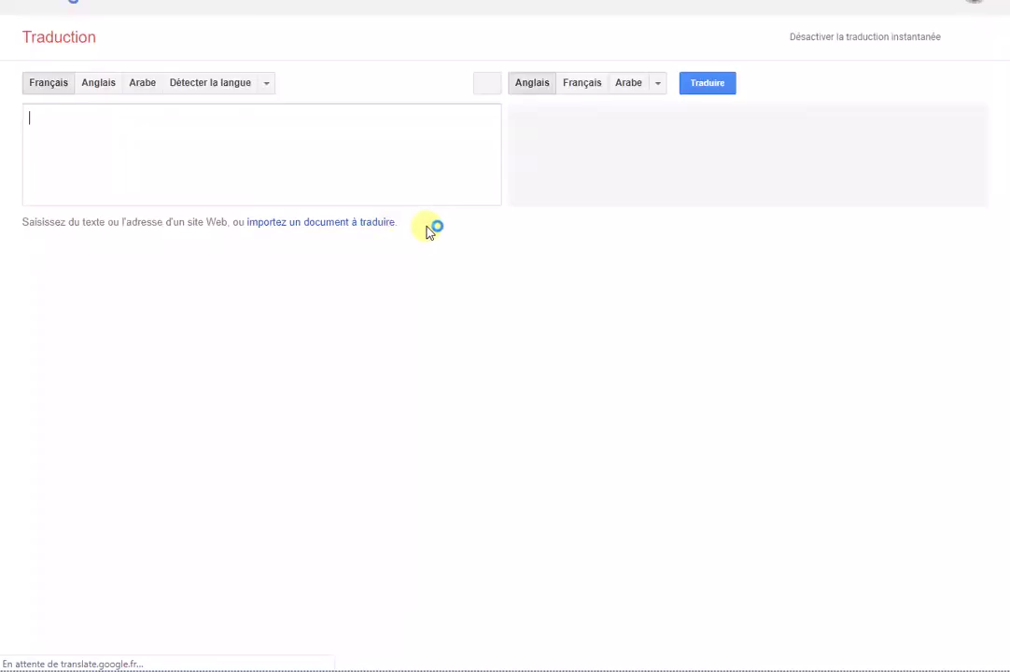
Step: Enter MONTRE CONNECTÉ as the French text to translate into English, using the suggested accented spelling
left_click(99, 131)
type("MO")
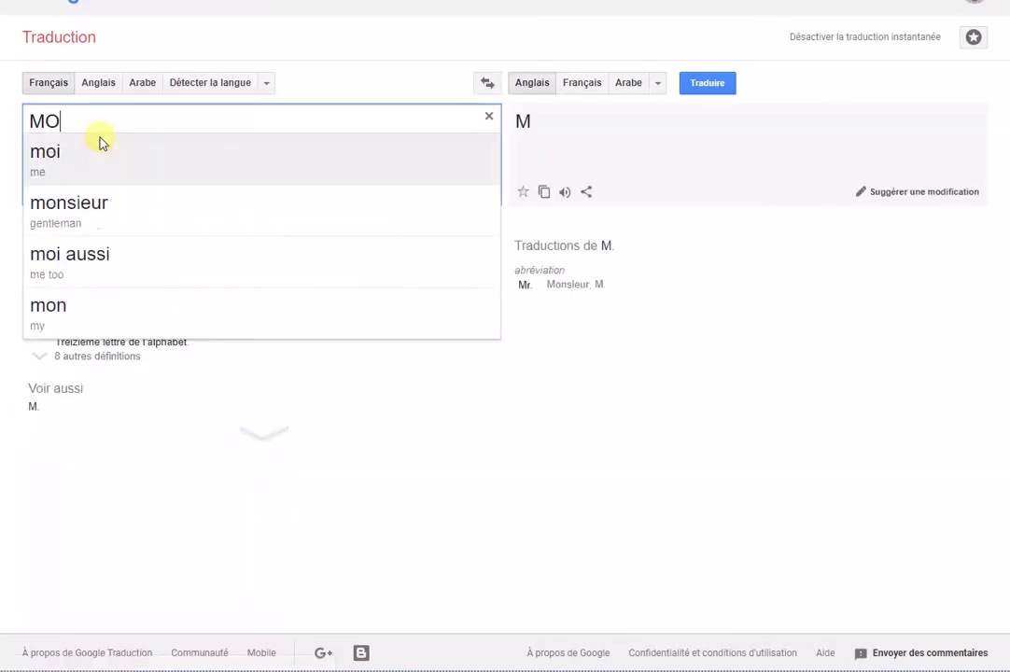
type("NTRE")
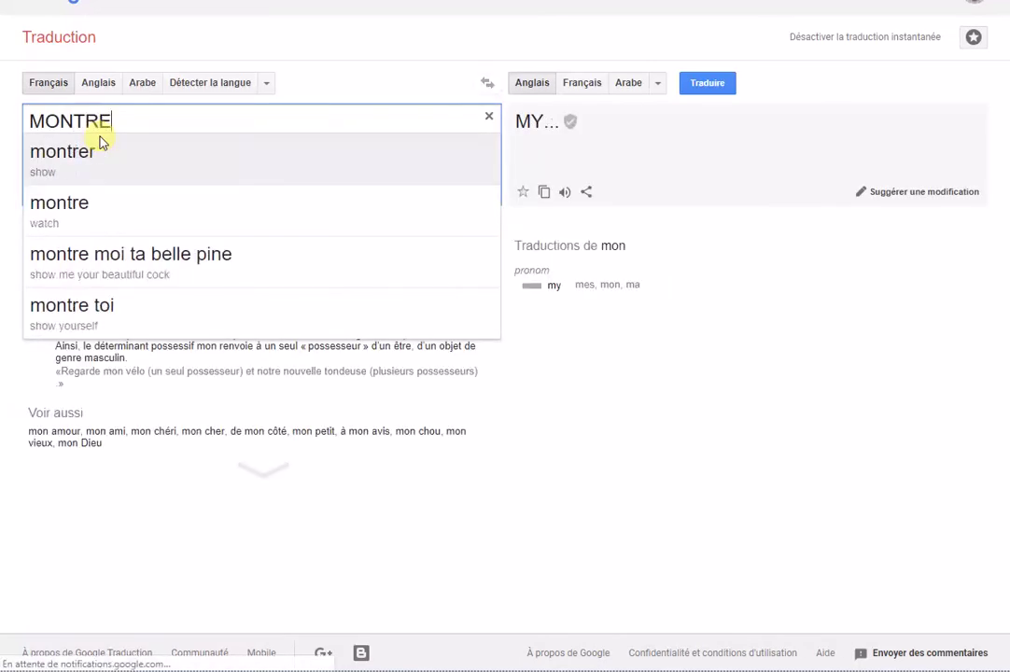
type(" CO")
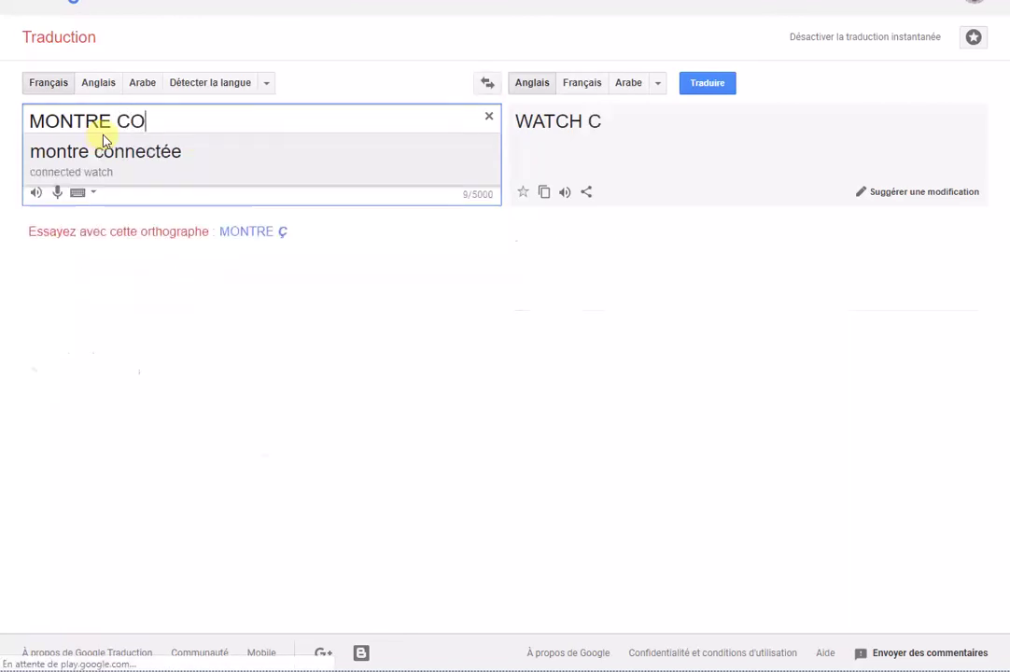
type("NNECT")
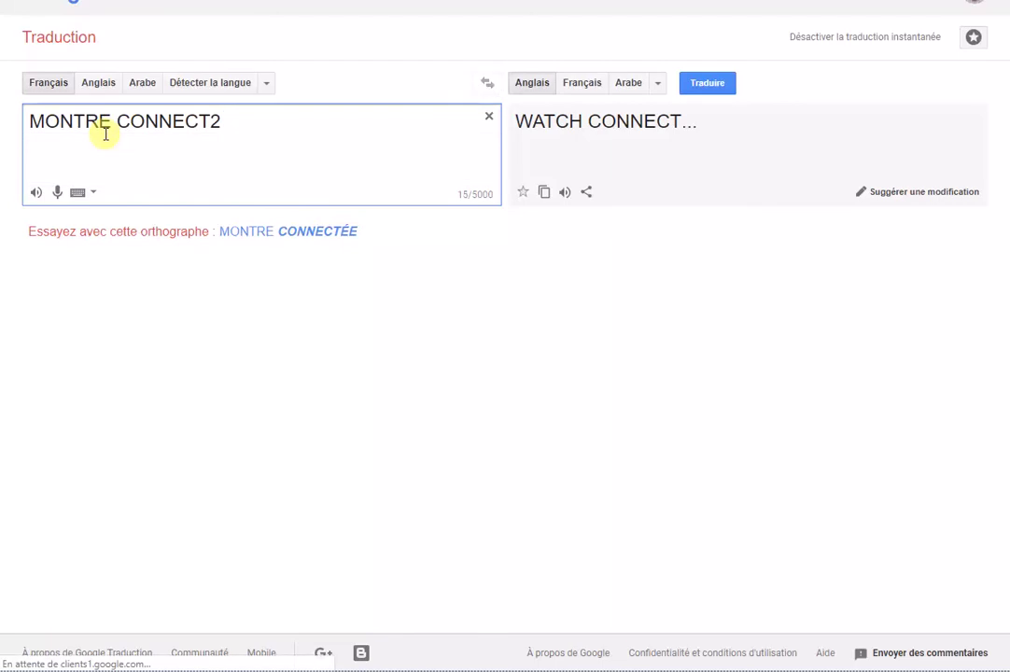
type("2")
key("BackSpace")
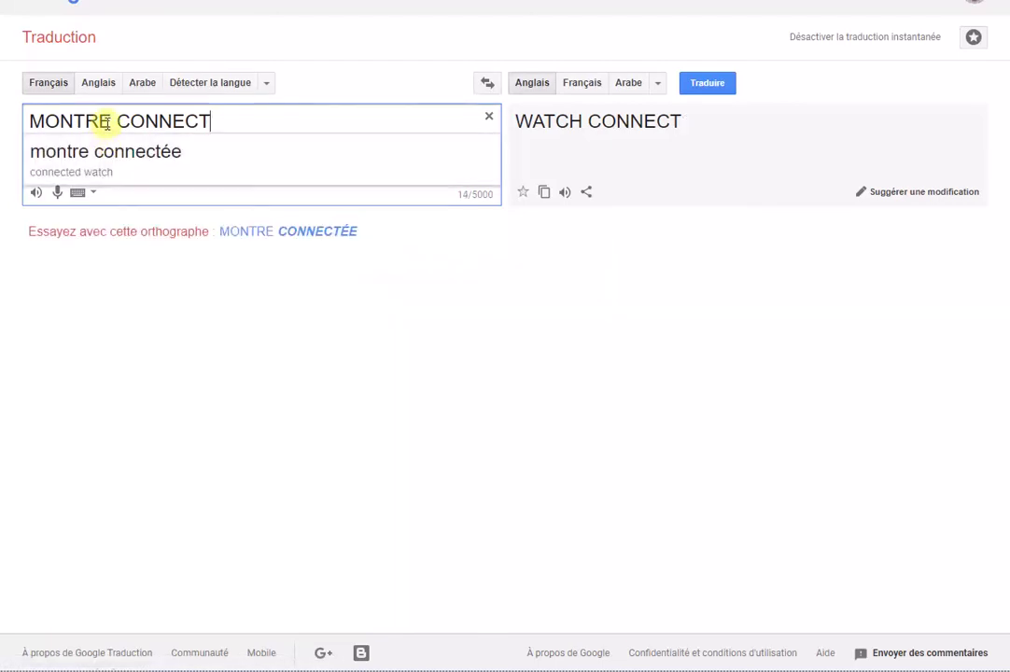
type("E")
left_click(301, 230)
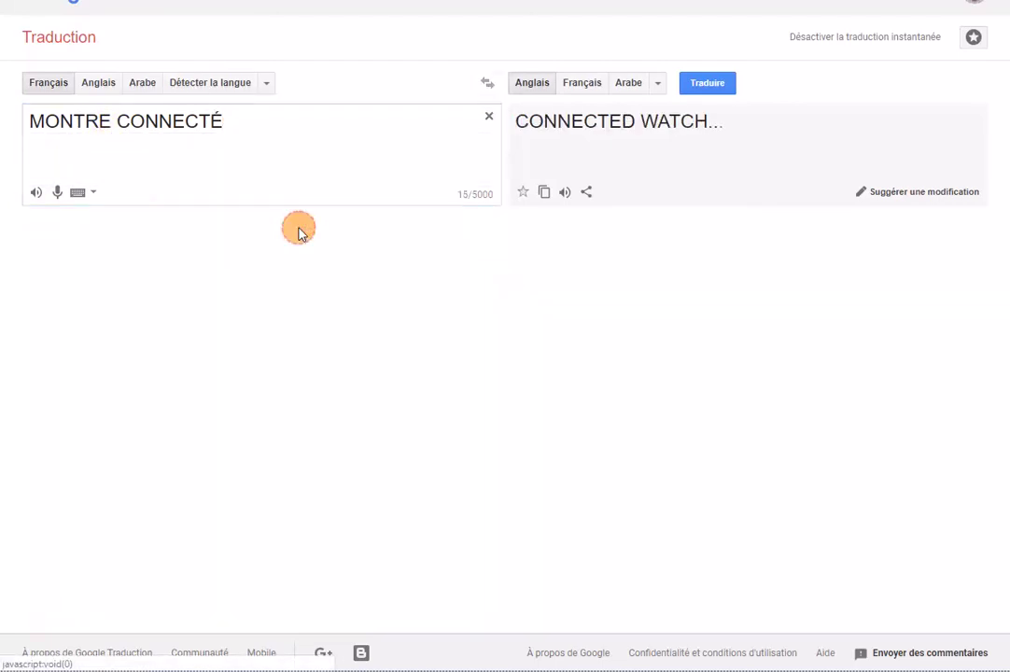
Step: Copy the English translation WATCH CONNECTED
left_click_drag(721, 126, 514, 121)
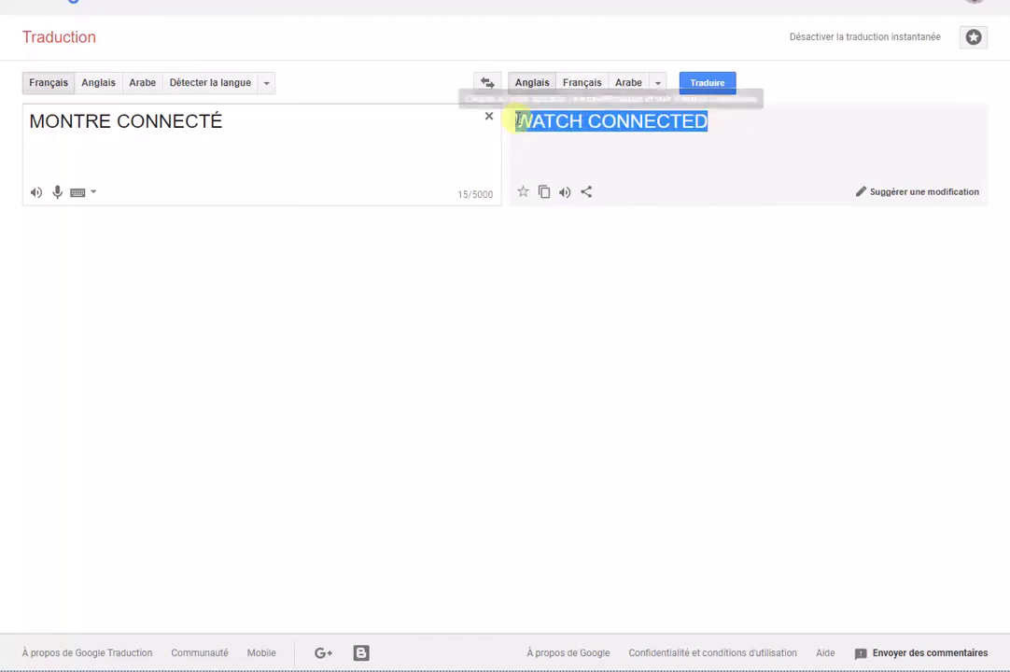
right_click(518, 127)
left_click(541, 137)
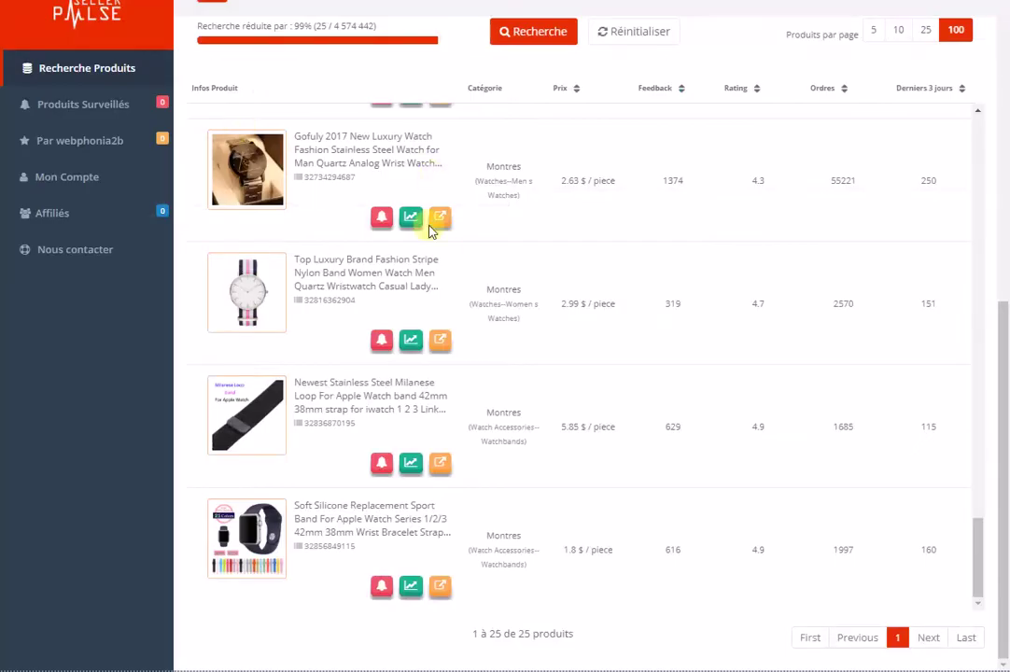
Step: Switch back to Seller Pulse and try to run a search with WATCH CONNECTED pasted into the URL filter
scroll(410, 282, "up", 8)
scroll(589, 135, "up", 10)
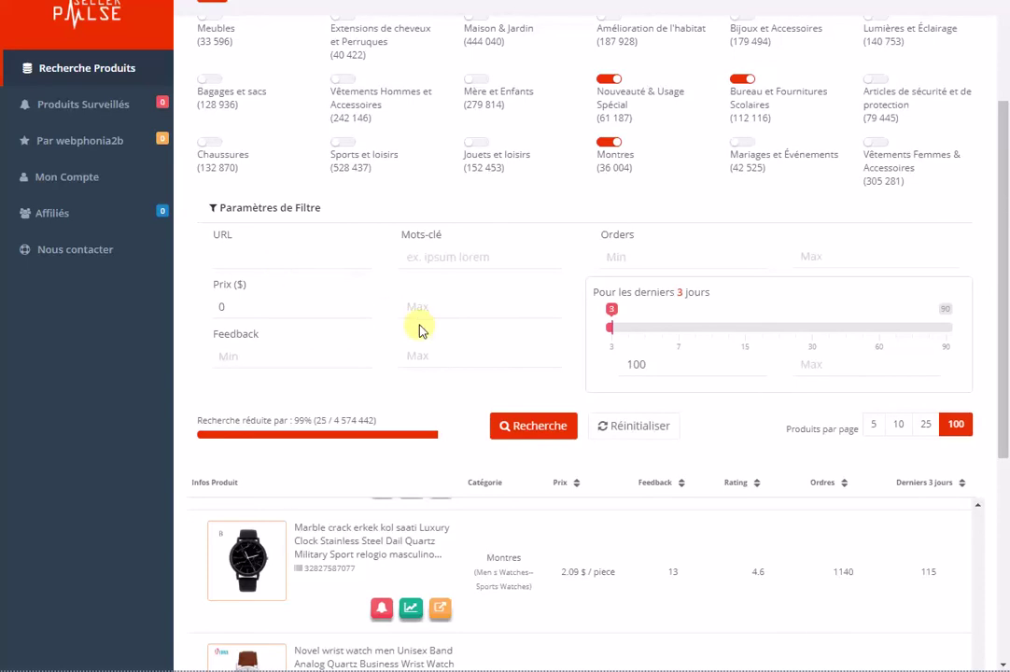
scroll(422, 331, "down", 15)
scroll(425, 341, "down", 3)
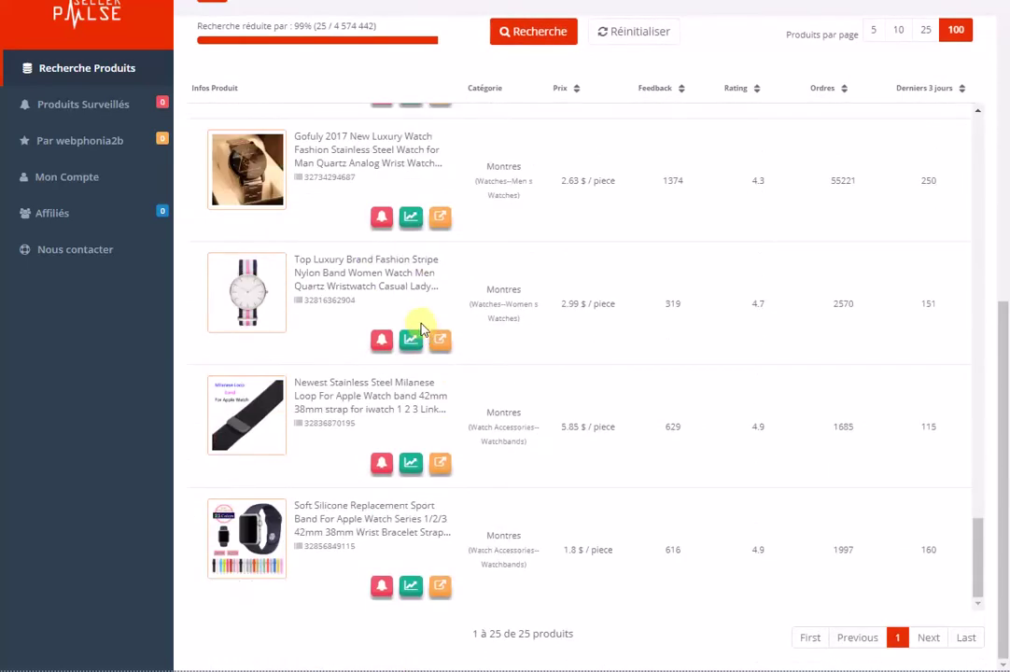
scroll(408, 413, "up", 10)
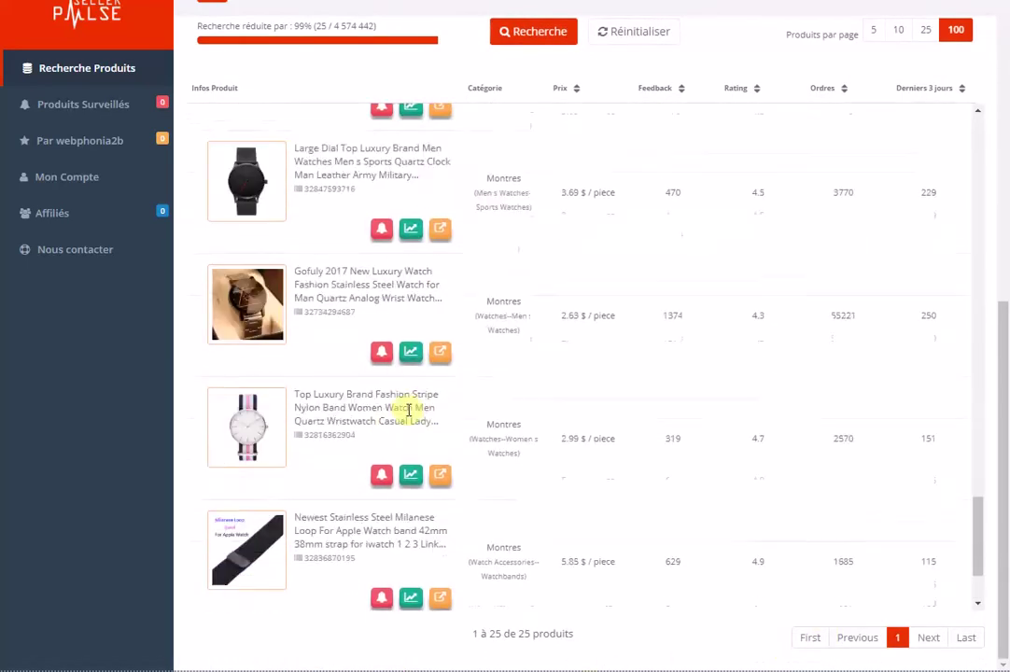
scroll(411, 335, "up", 15)
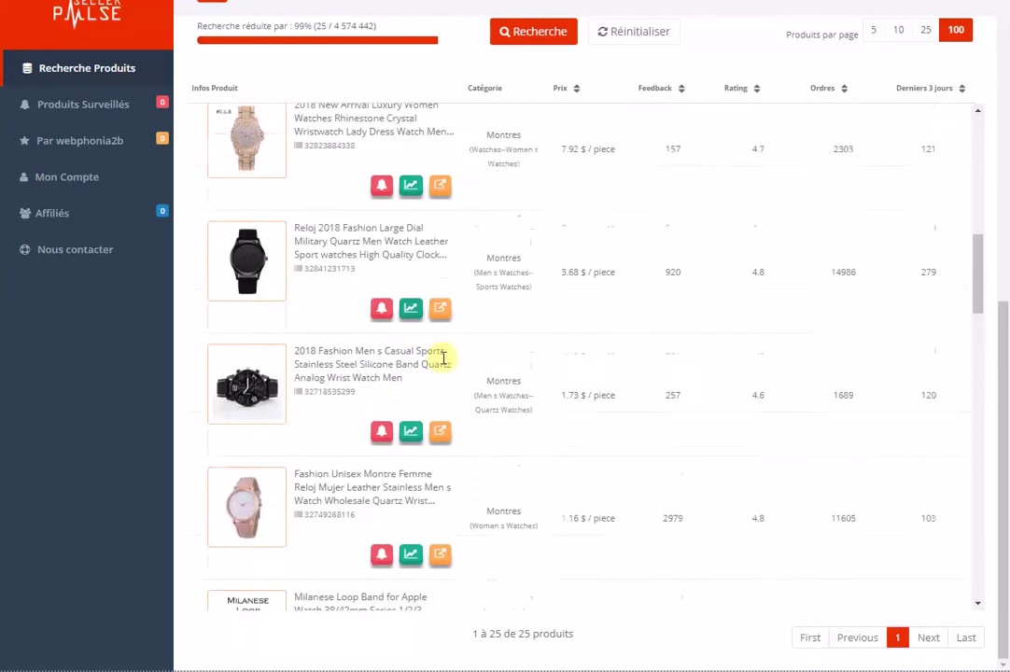
scroll(381, 214, "up", 6)
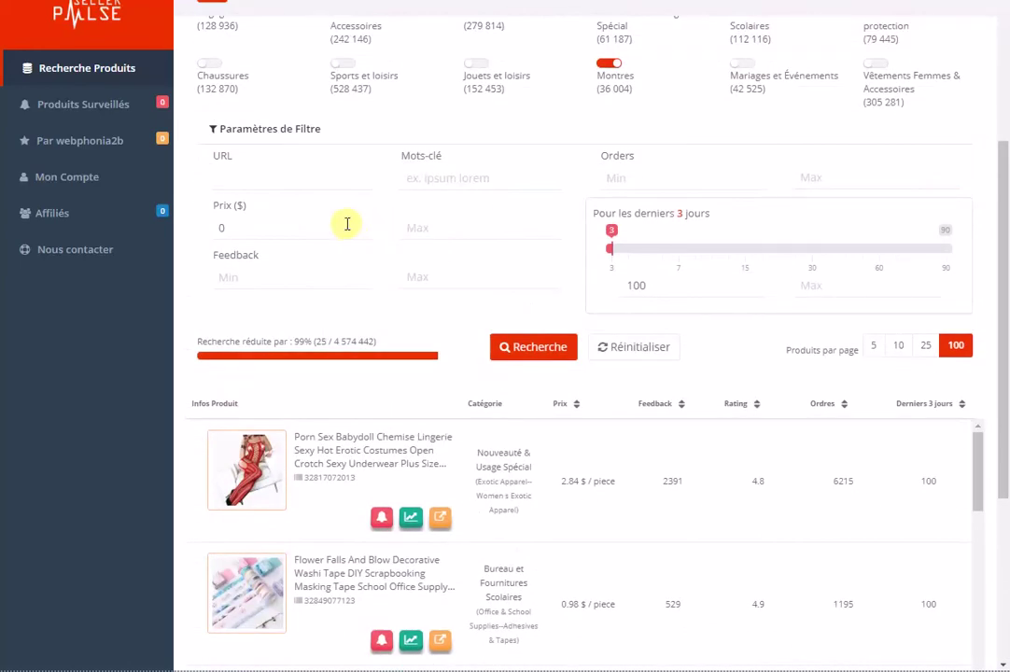
right_click(275, 175)
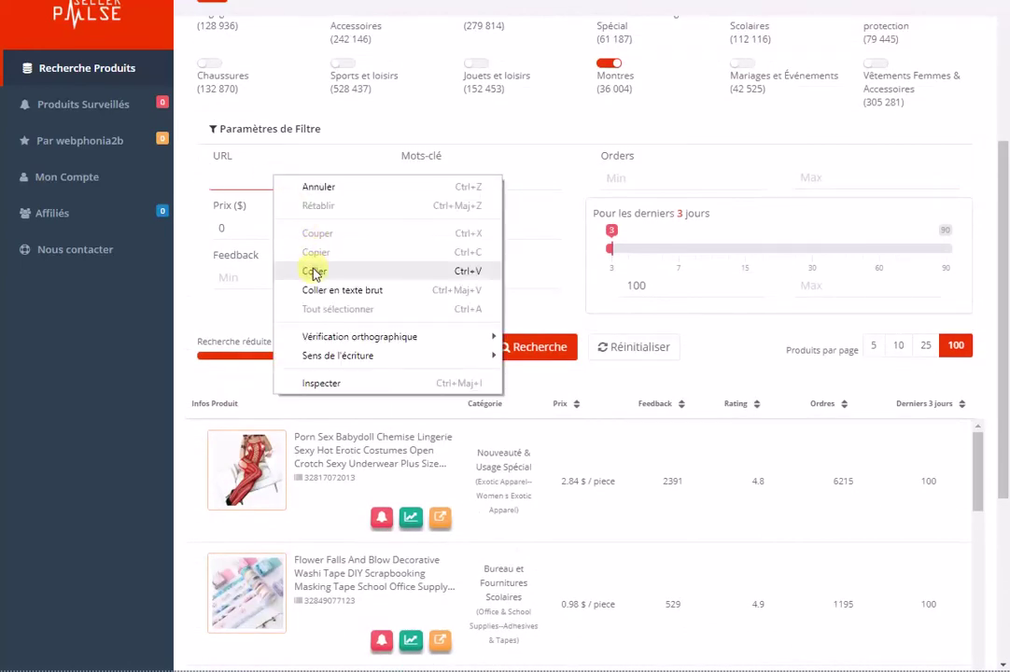
left_click(309, 266)
left_click(510, 346)
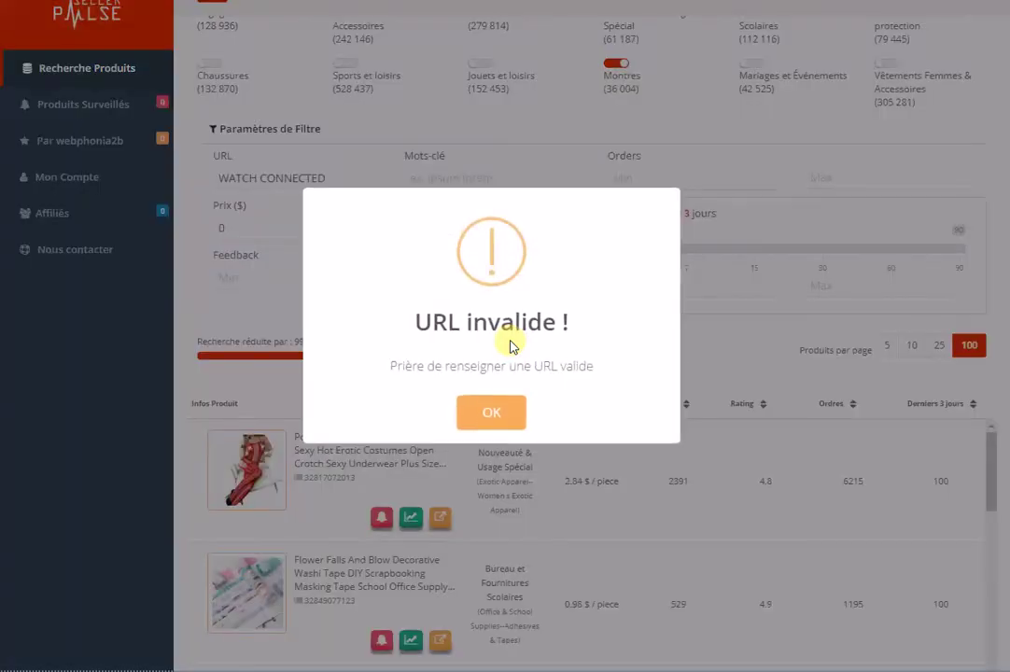
left_click(486, 415)
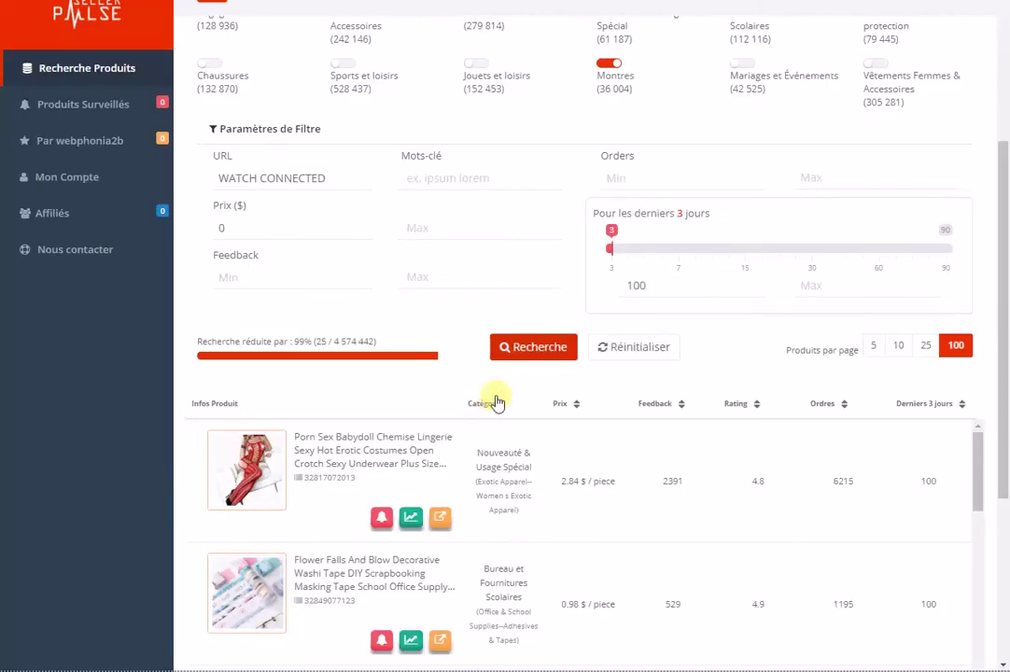
left_click(520, 354)
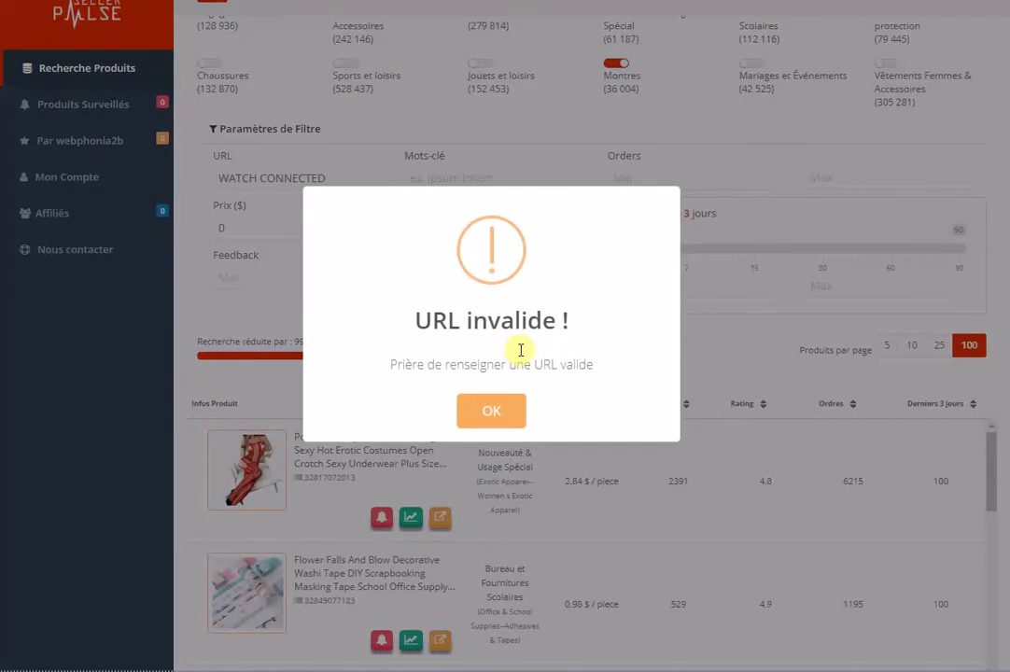
left_click(484, 410)
Step: Paste WATCH CONNECTED as the keyword filter instead, clear the URL filter and run the product search
left_click(450, 176)
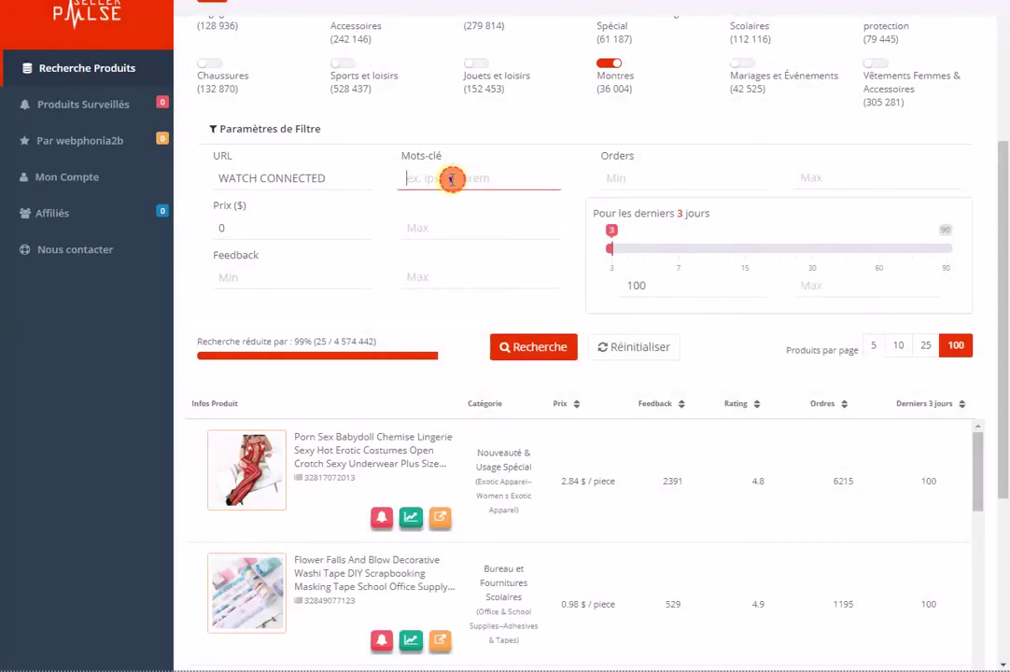
right_click(452, 178)
left_click(490, 276)
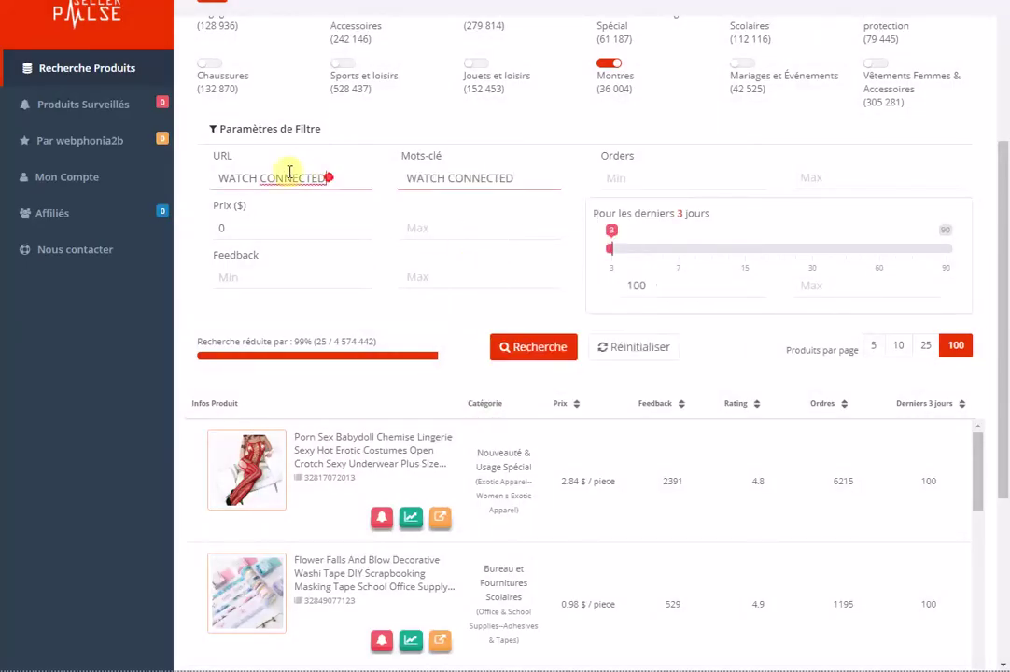
left_click_drag(326, 176, 17, 196)
key("BackSpace")
key("Return")
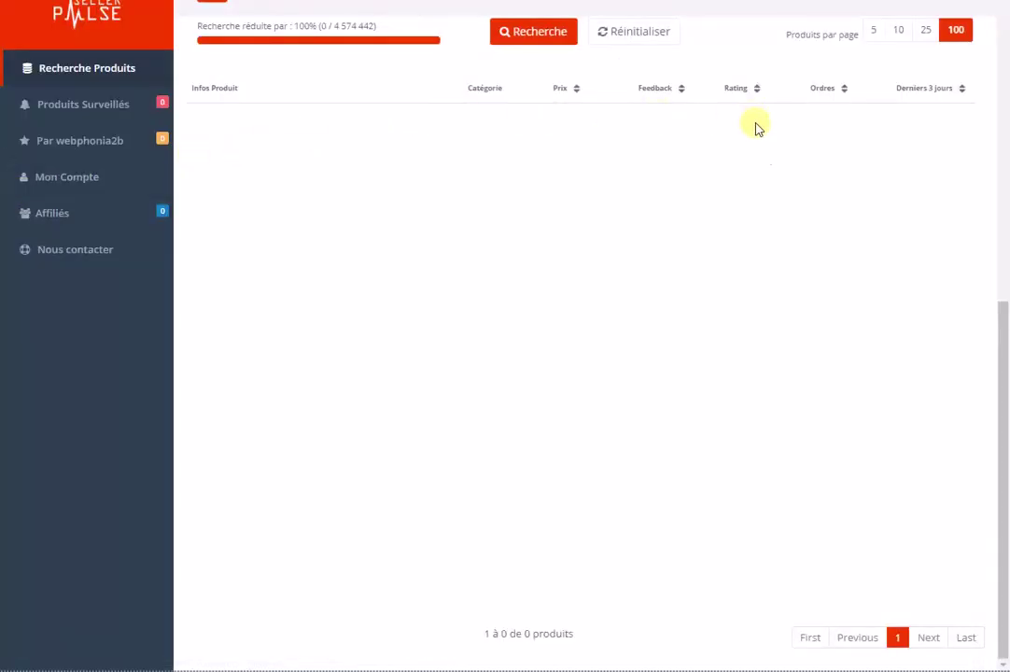
scroll(755, 122, "up", 1)
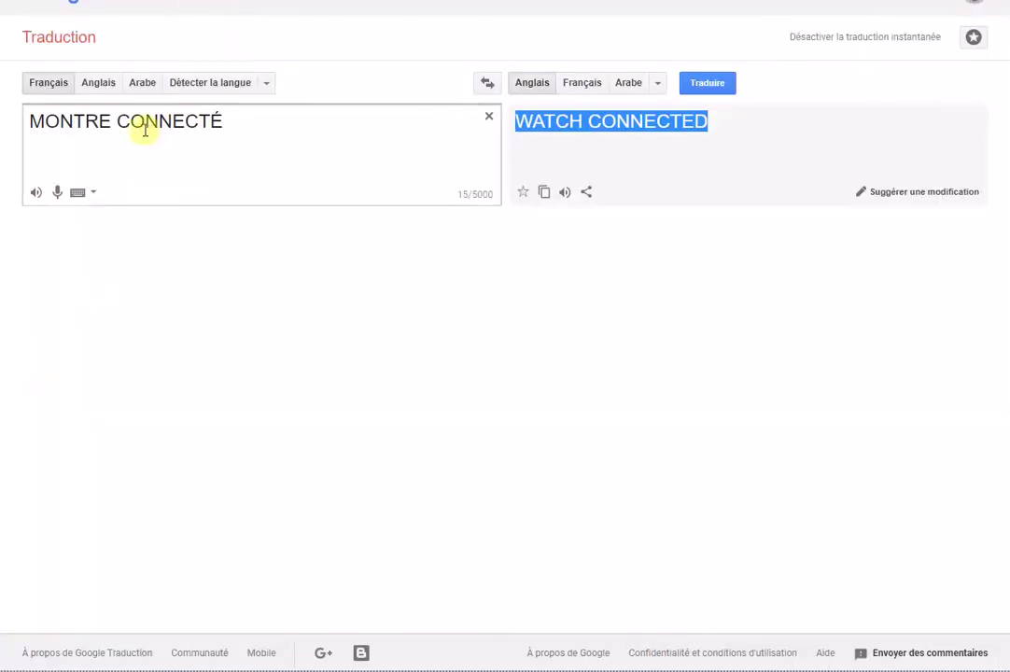
Step: Translate the French phrase BRACELET CONNECTÉ into English, accepting the suggested spelling, and copy the translation CONNECTED BRACELET
left_click_drag(109, 120, 33, 121)
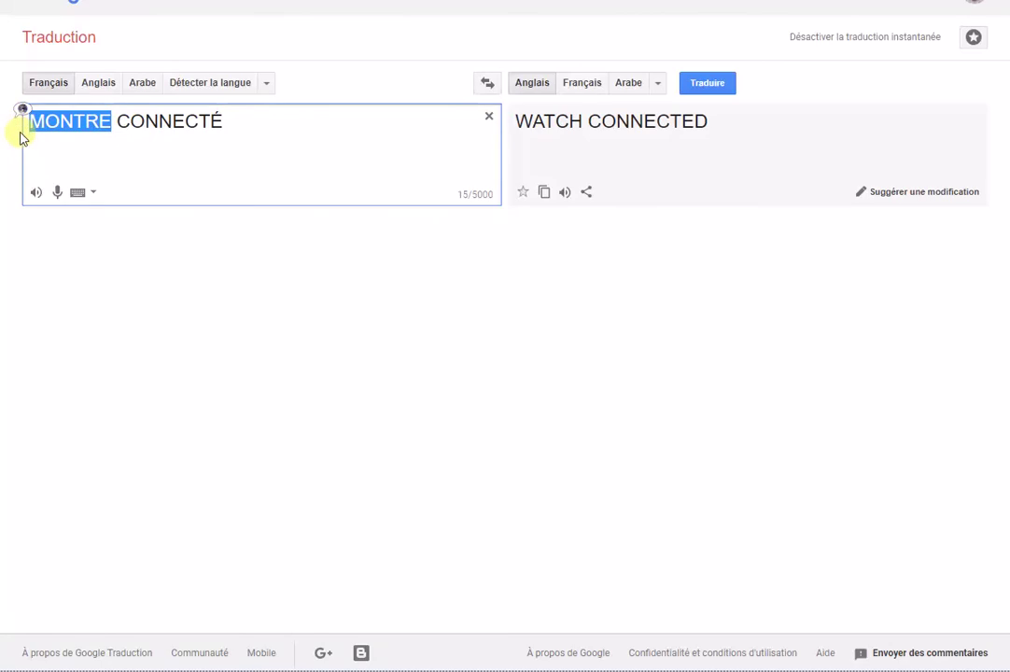
type("BRACEL")
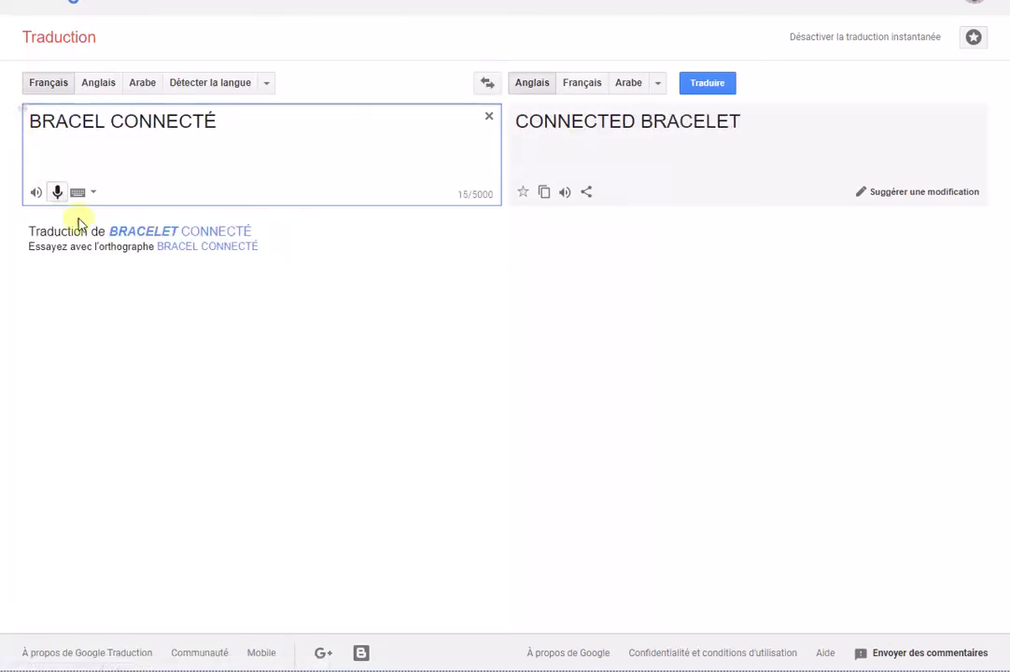
left_click(120, 230)
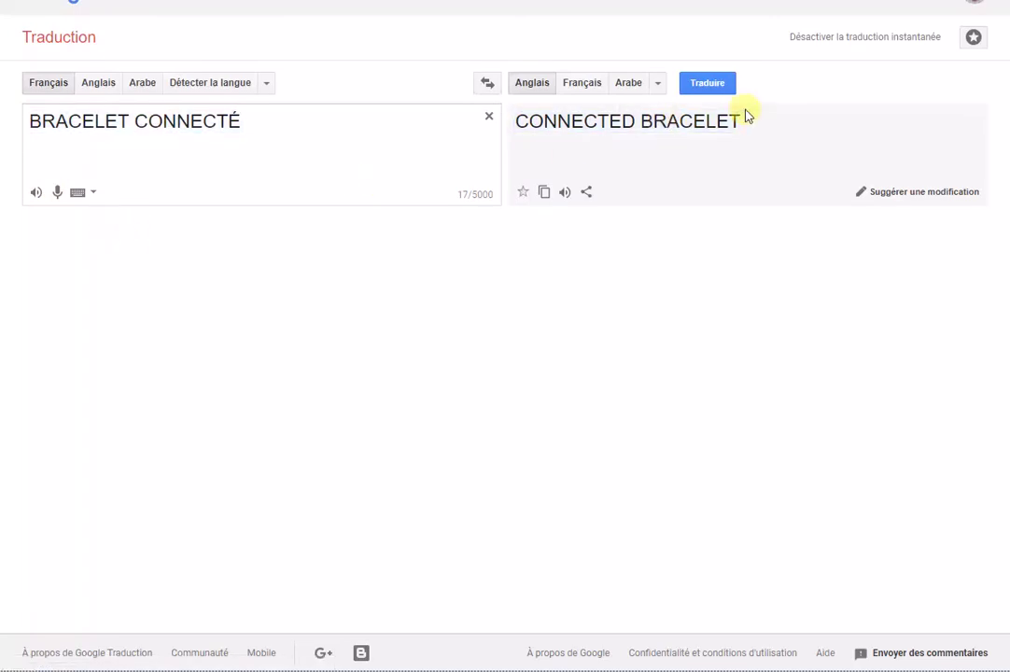
left_click_drag(752, 122, 521, 114)
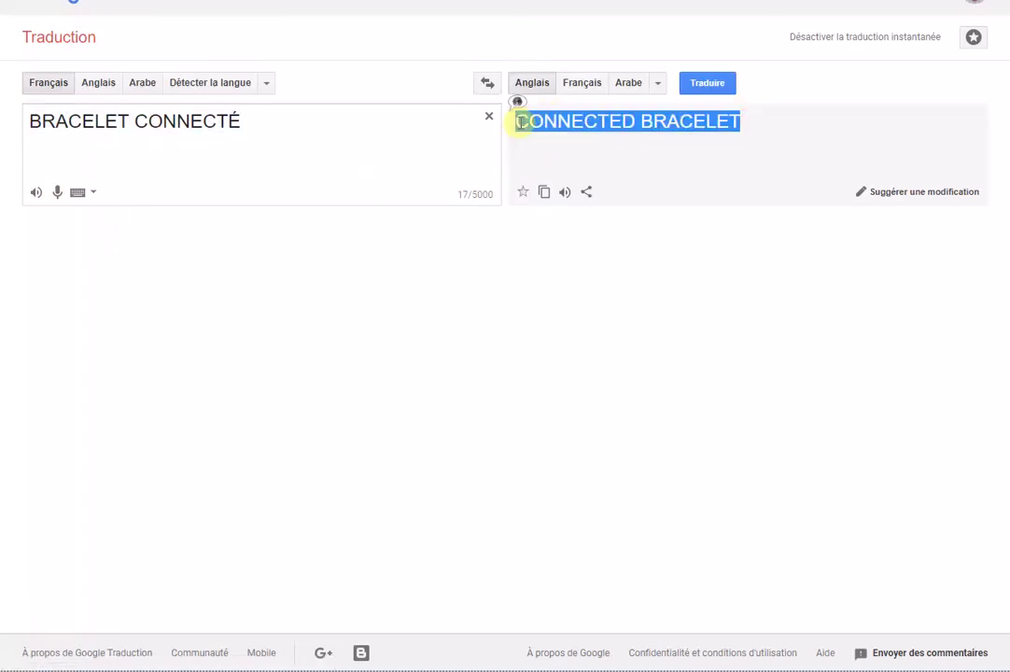
right_click(518, 122)
left_click(550, 135)
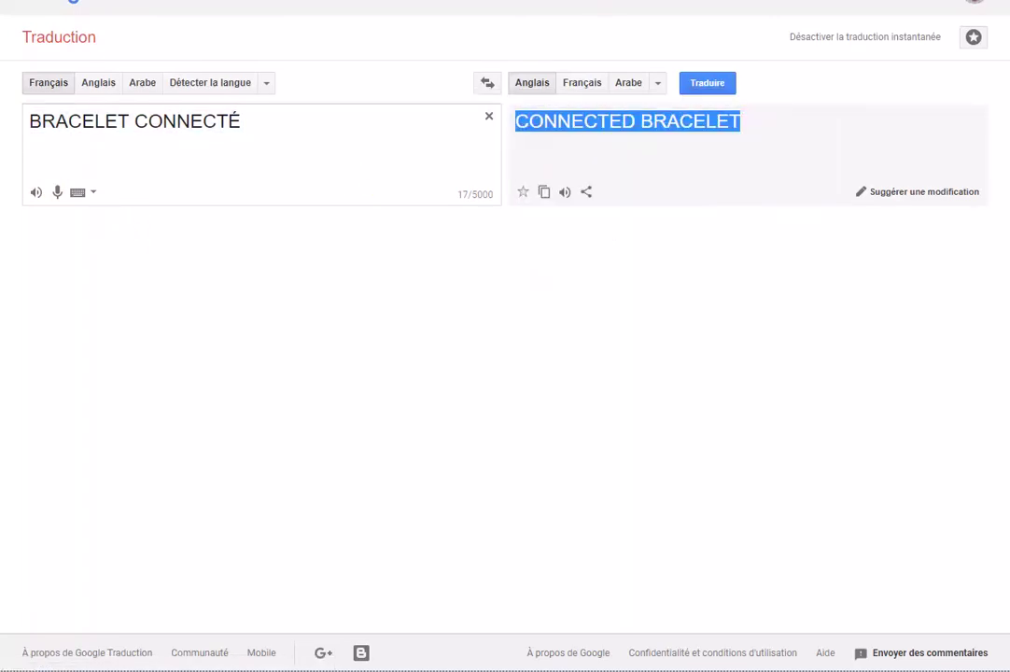
Step: Switch back to Seller Pulse, replace the keyword filter with the pasted CONNECTED BRACELET and run the product search
key("ctrl+Tab")
scroll(325, 122, "up", 2)
left_click(321, 104)
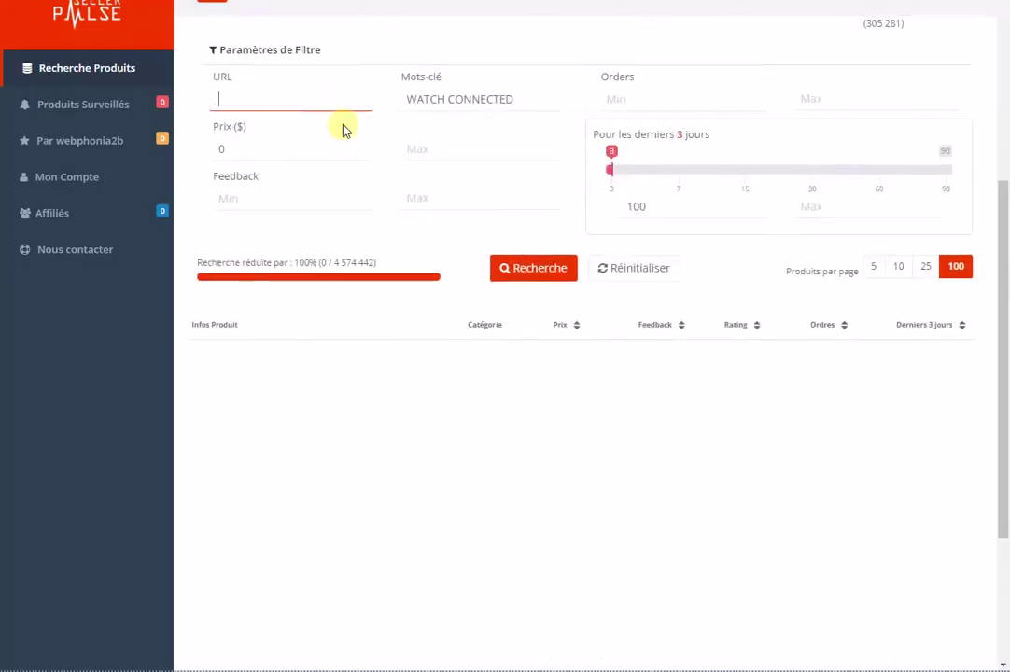
left_click_drag(523, 97, 371, 102)
right_click(425, 101)
left_click(444, 150)
left_click(498, 263)
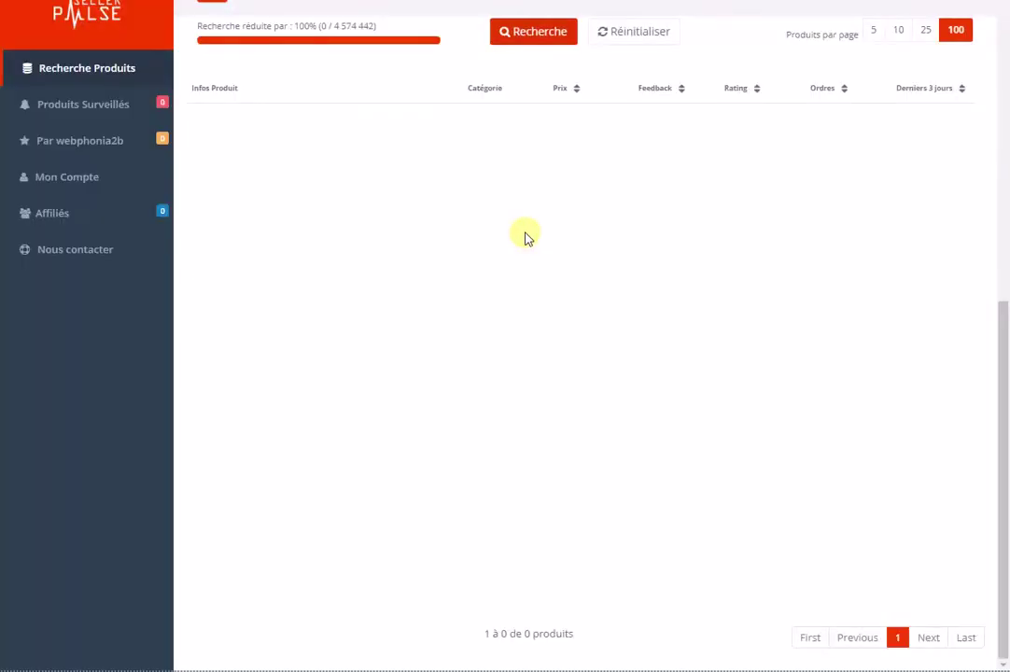
Step: Enable all product categories and run the CONNECTED BRACELET search again
scroll(835, 199, "up", 3)
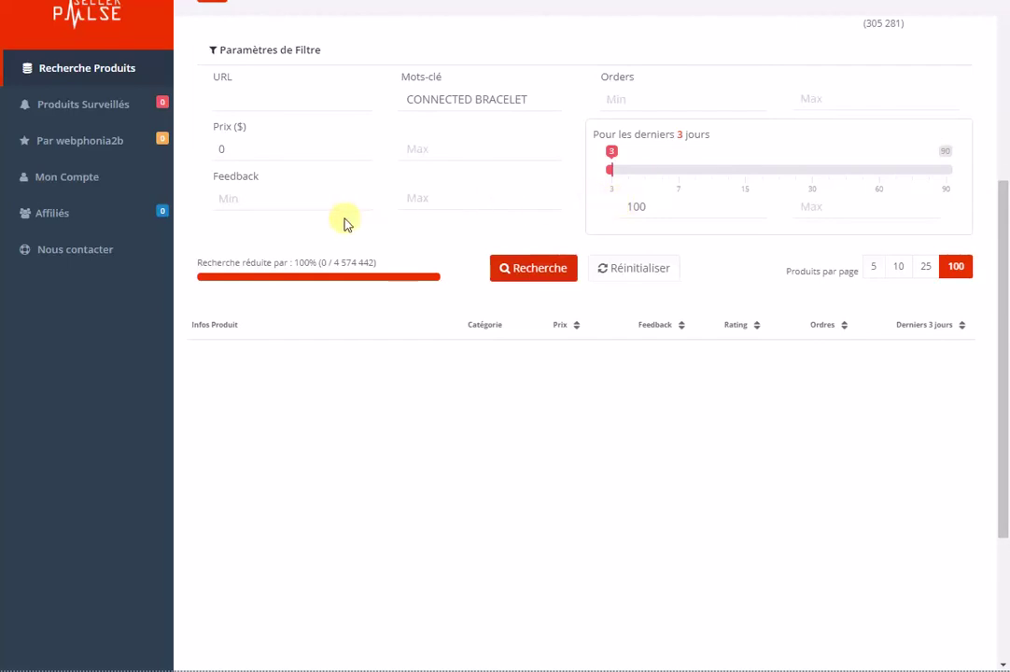
scroll(395, 162, "up", 5)
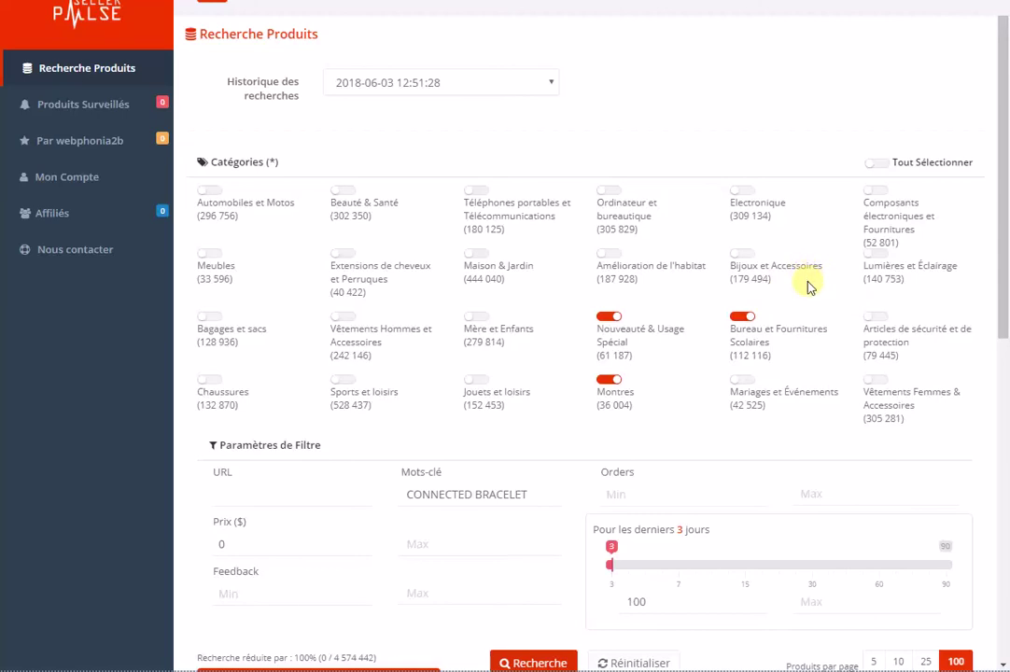
left_click(883, 167)
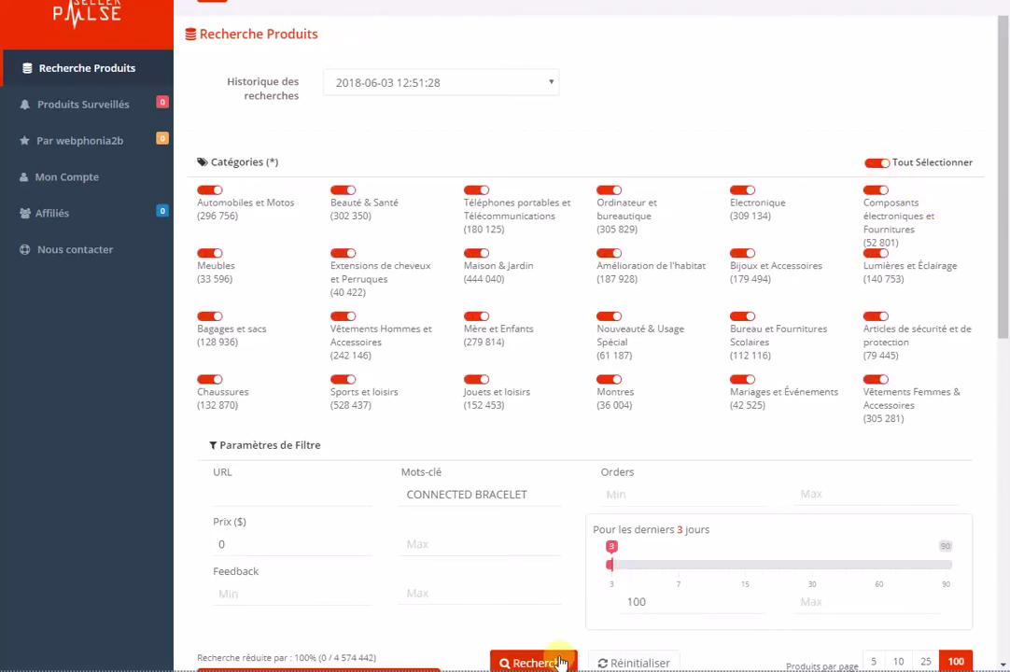
left_click(561, 662)
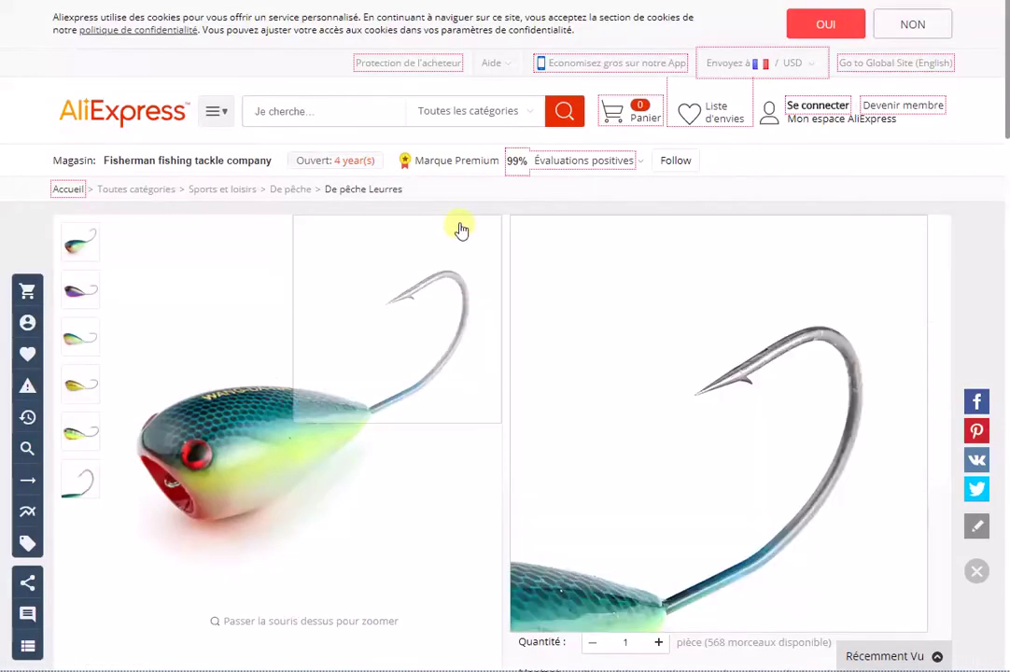
Step: Examine the fishing lure's AliExpress page, from its price and orders through the item details, photos and related products, then return to its beginning
scroll(692, 184, "down", 2)
scroll(371, 196, "up", 2)
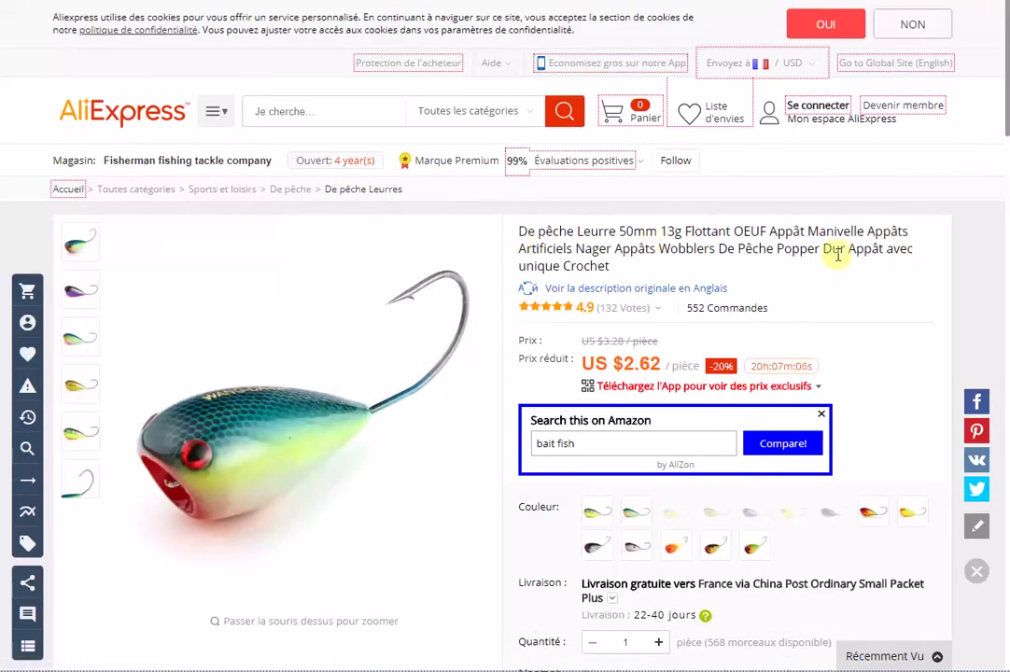
scroll(825, 484, "down", 7)
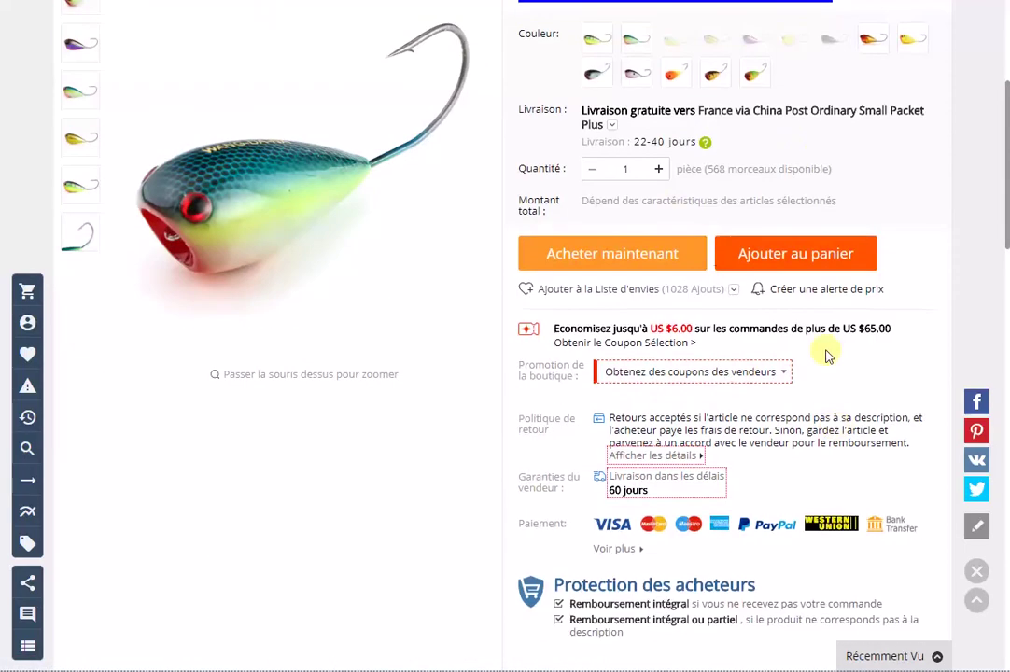
scroll(731, 408, "down", 7)
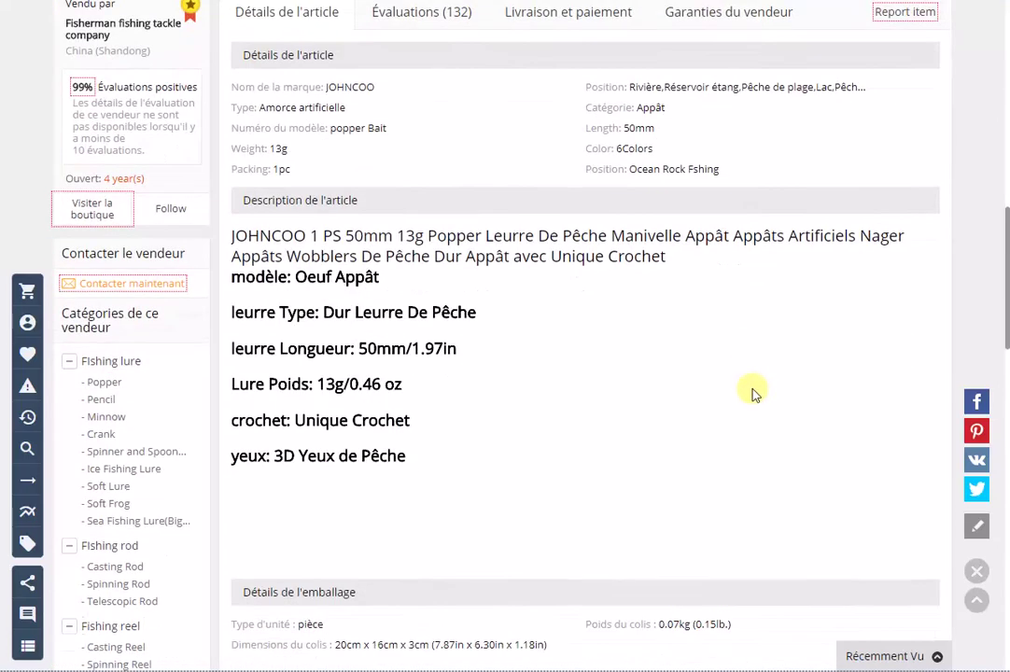
scroll(633, 263, "down", 7)
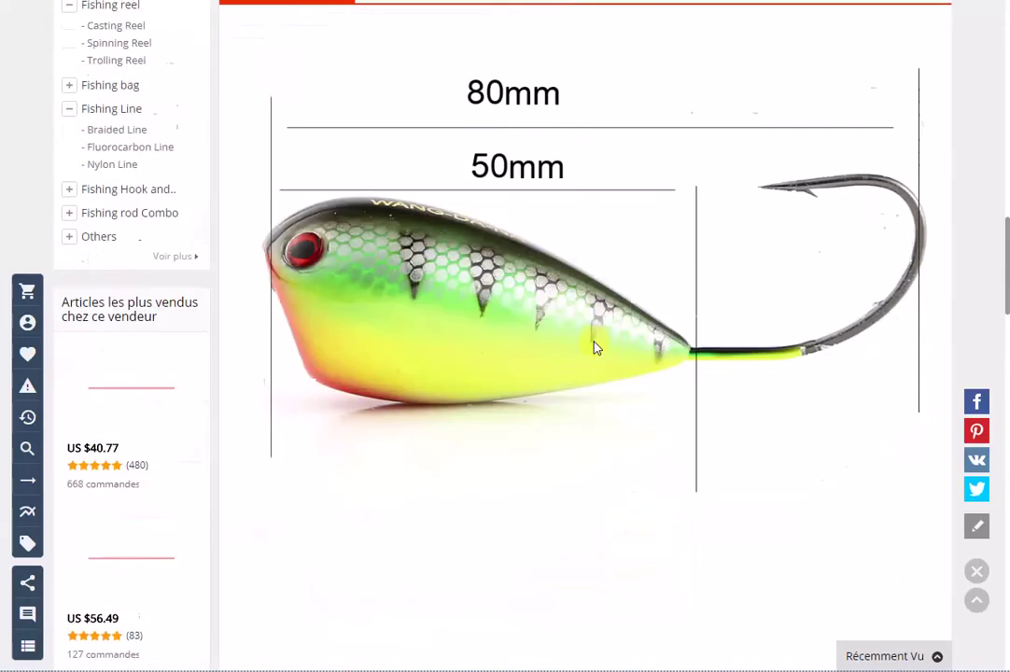
scroll(466, 377, "down", 8)
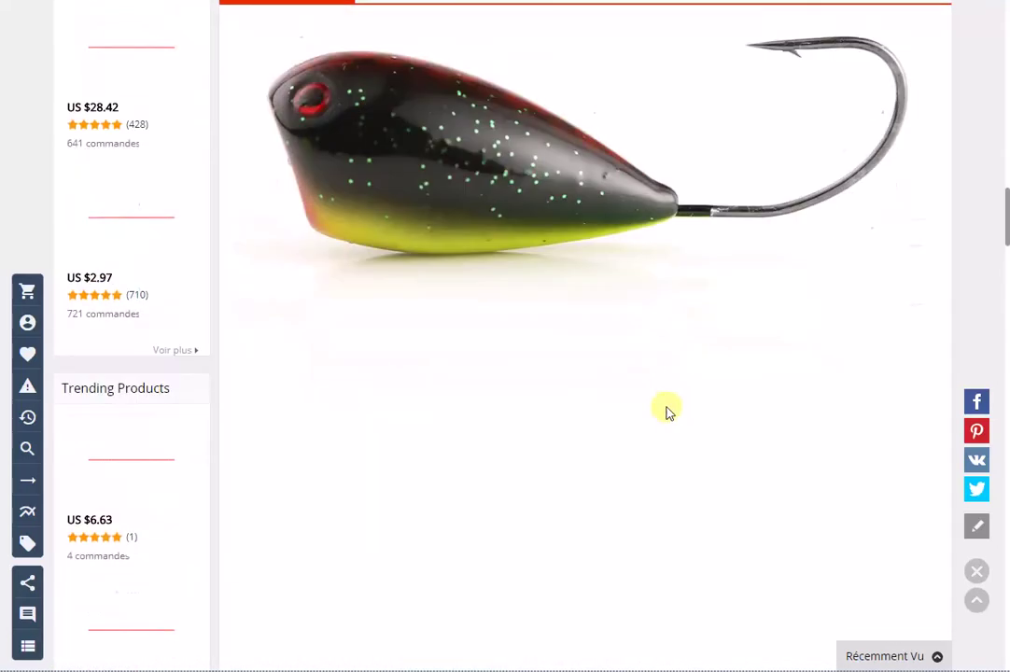
scroll(641, 425, "down", 10)
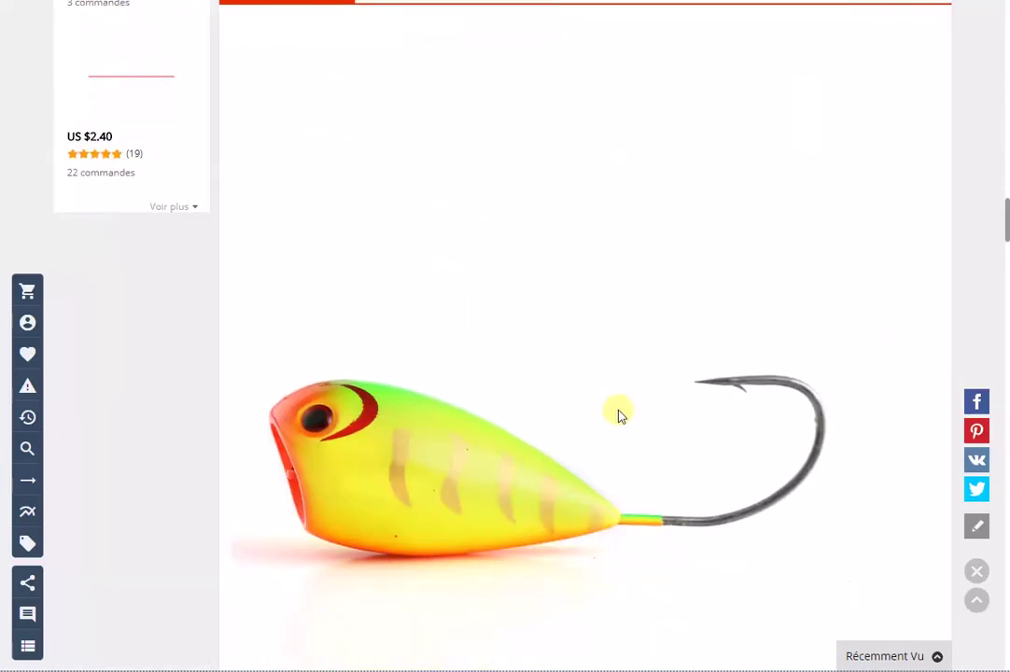
scroll(627, 441, "down", 15)
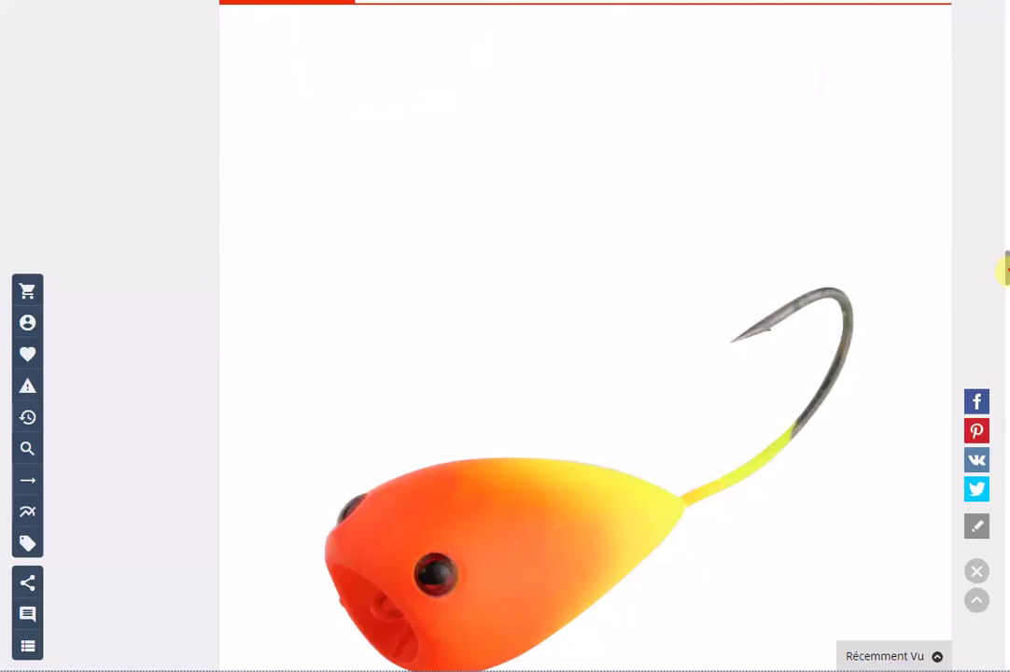
scroll(1003, 579, "down", 5)
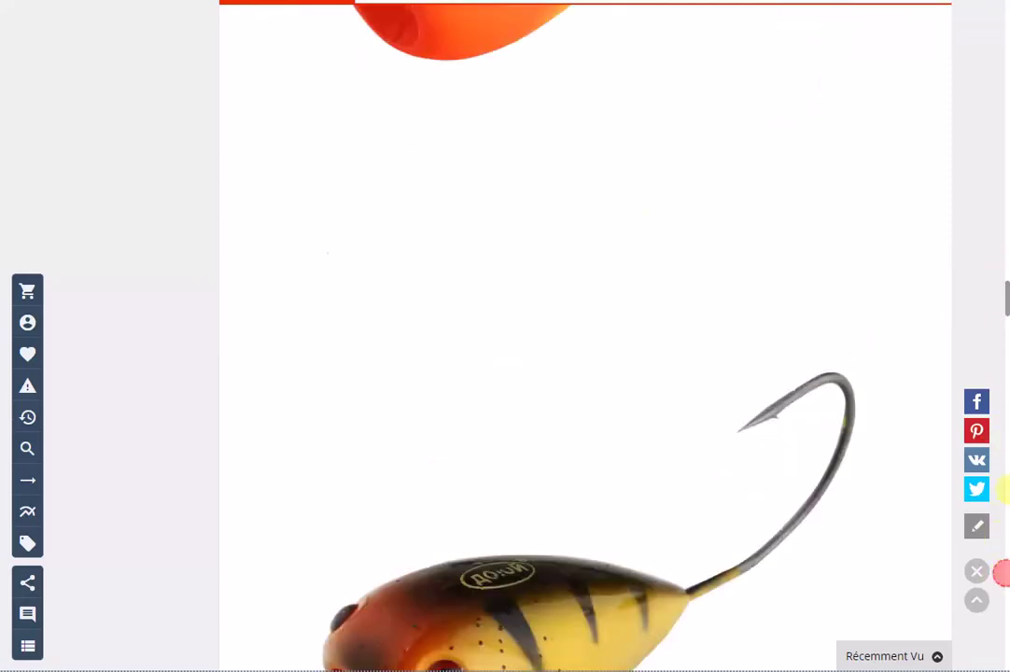
left_click_drag(1006, 310, 1001, 668)
scroll(216, 453, "up", 2)
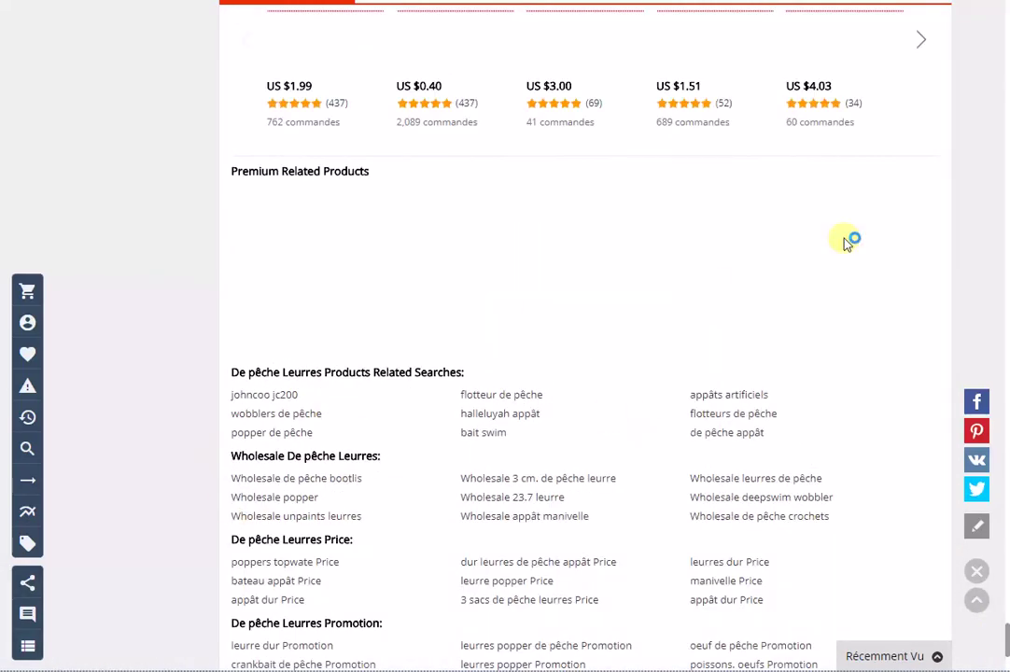
left_click(976, 600)
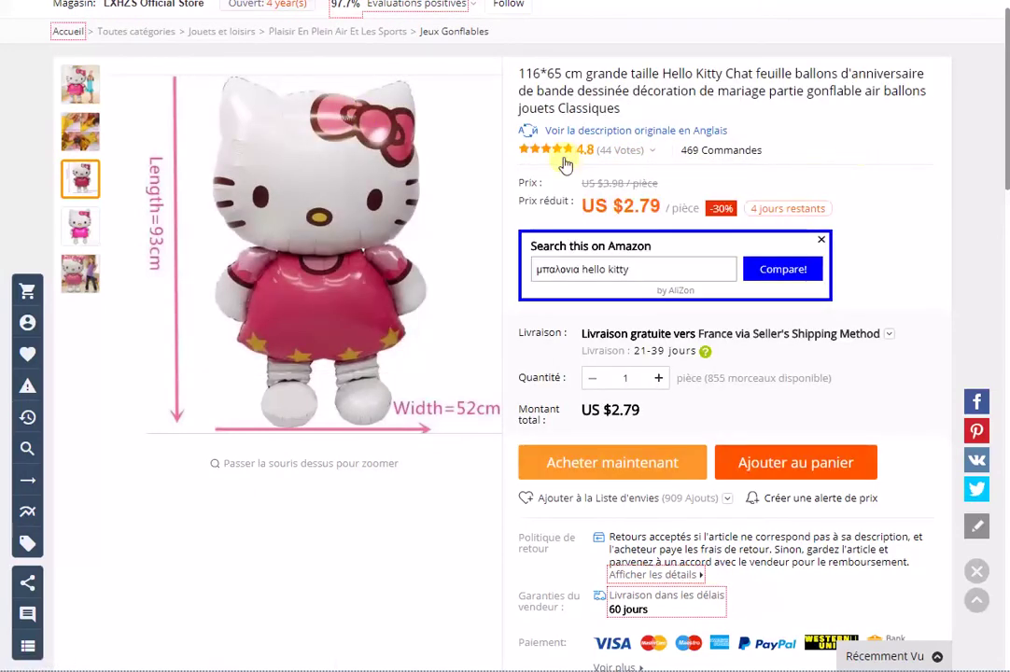
Step: Examine the photos, rating, orders and price on the Hello Kitty balloon's AliExpress page
scroll(383, 225, "up", 2)
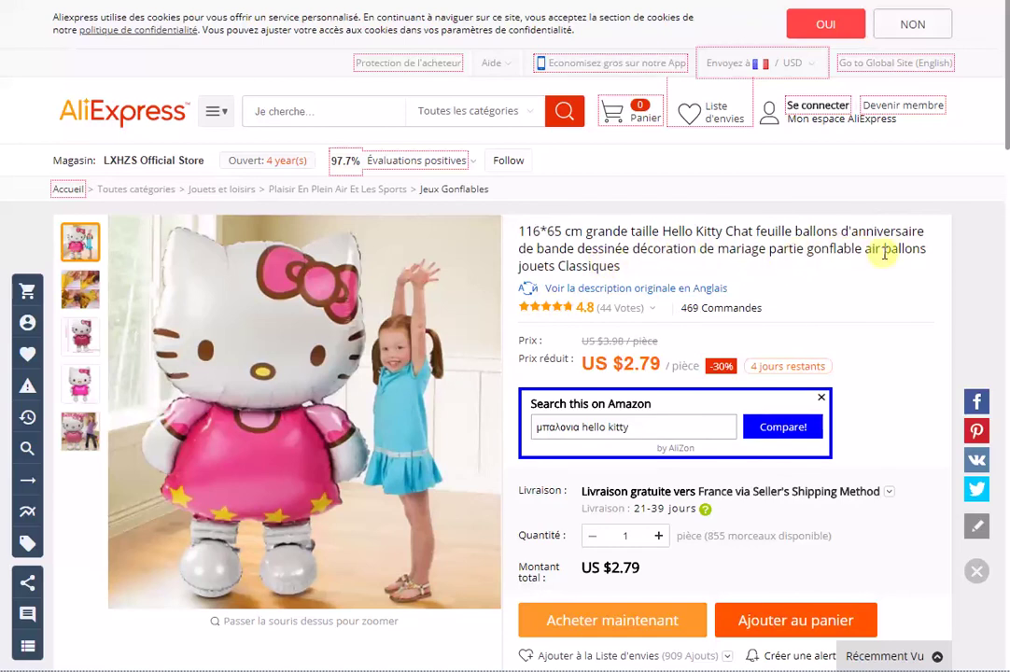
mouse_move(449, 329)
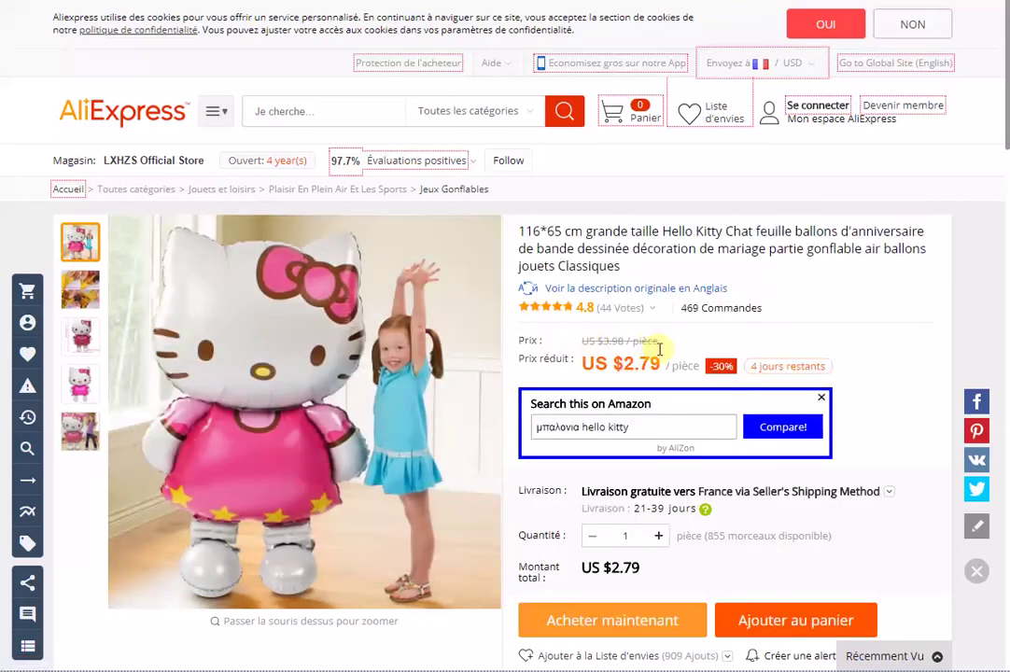
mouse_move(337, 342)
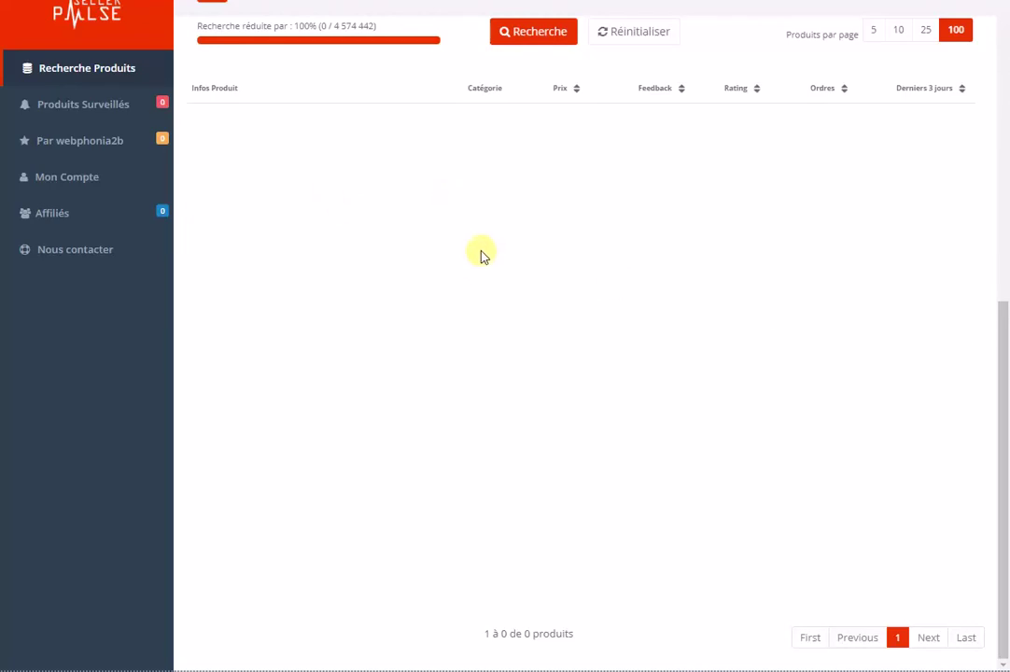
Step: Return to Seller Pulse, select the minimum orders value for the last 3 days and rerun the CONNECTED BRACELET search
scroll(483, 262, "up", 5)
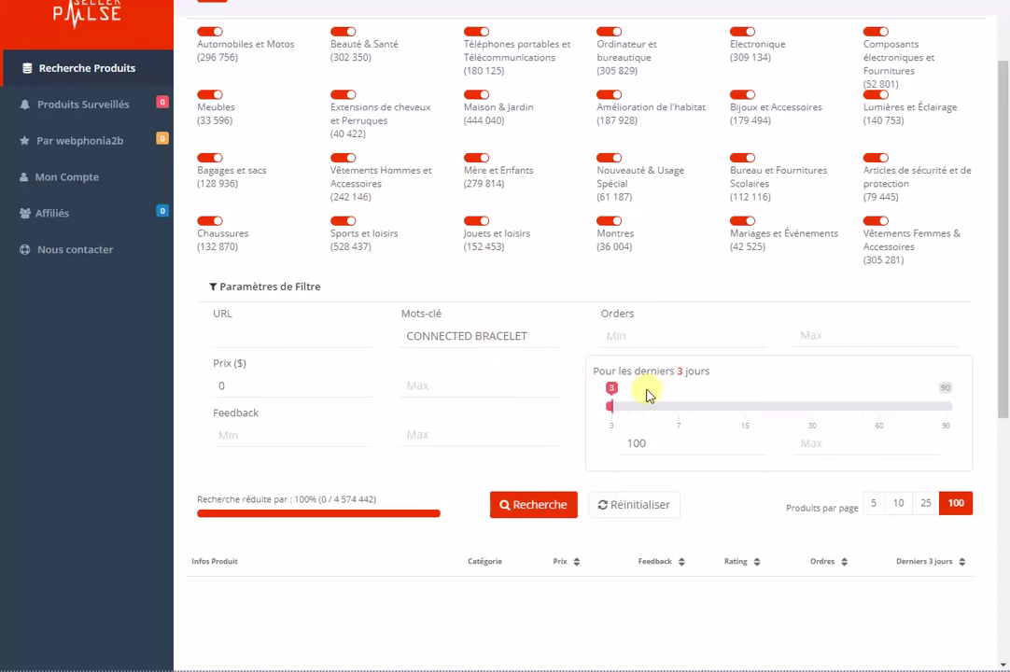
left_click_drag(670, 444, 567, 450)
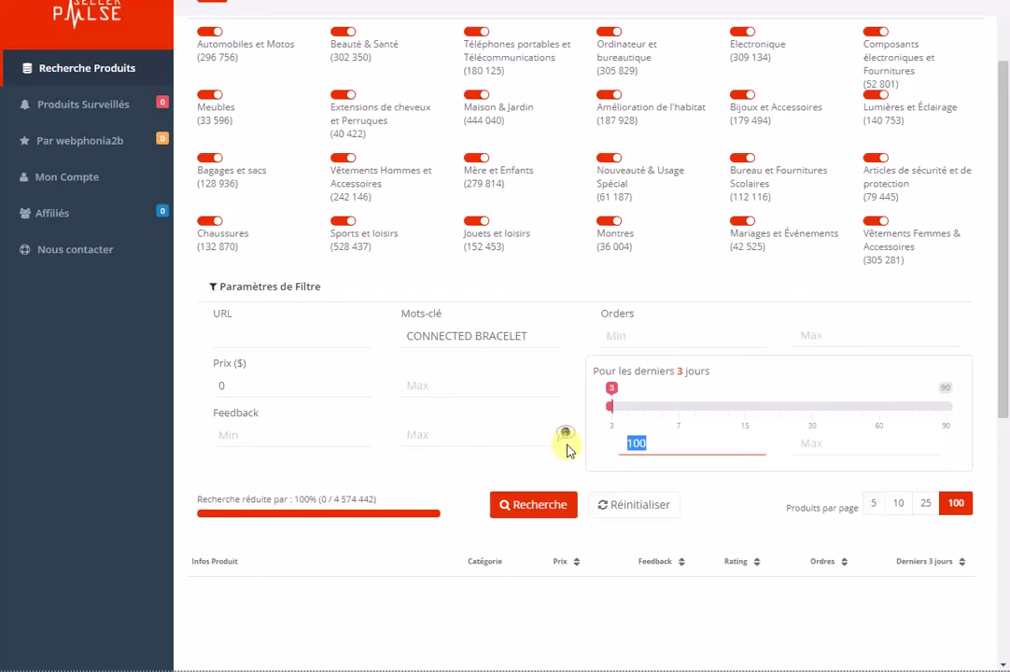
left_click(547, 504)
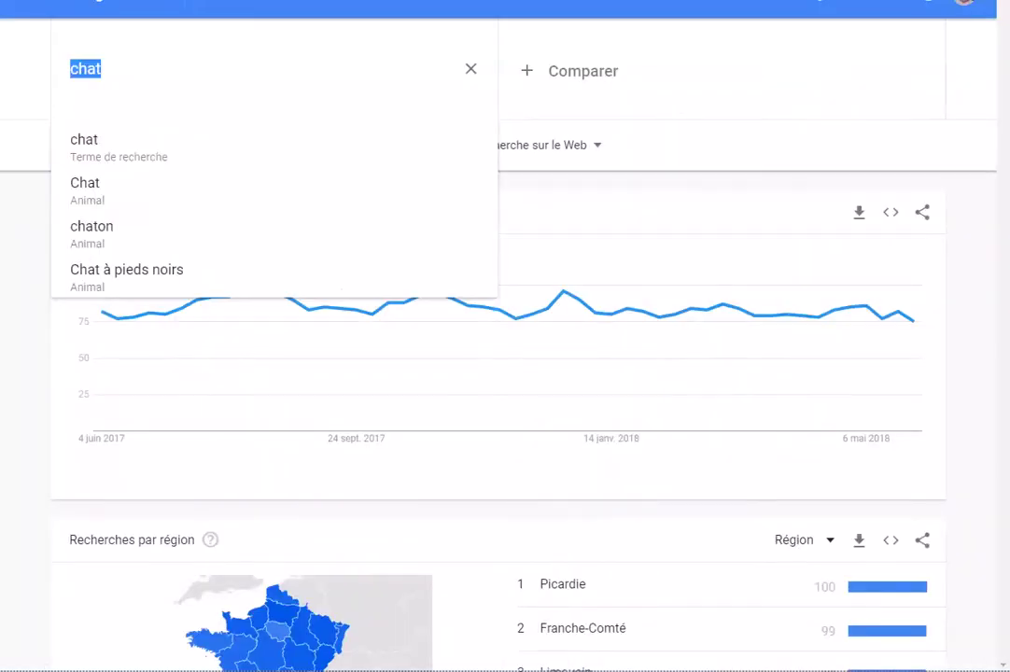
Step: Switch to Google Trends and replace the search term chat with BBQµ for France over the past 12 months
left_click(470, 75)
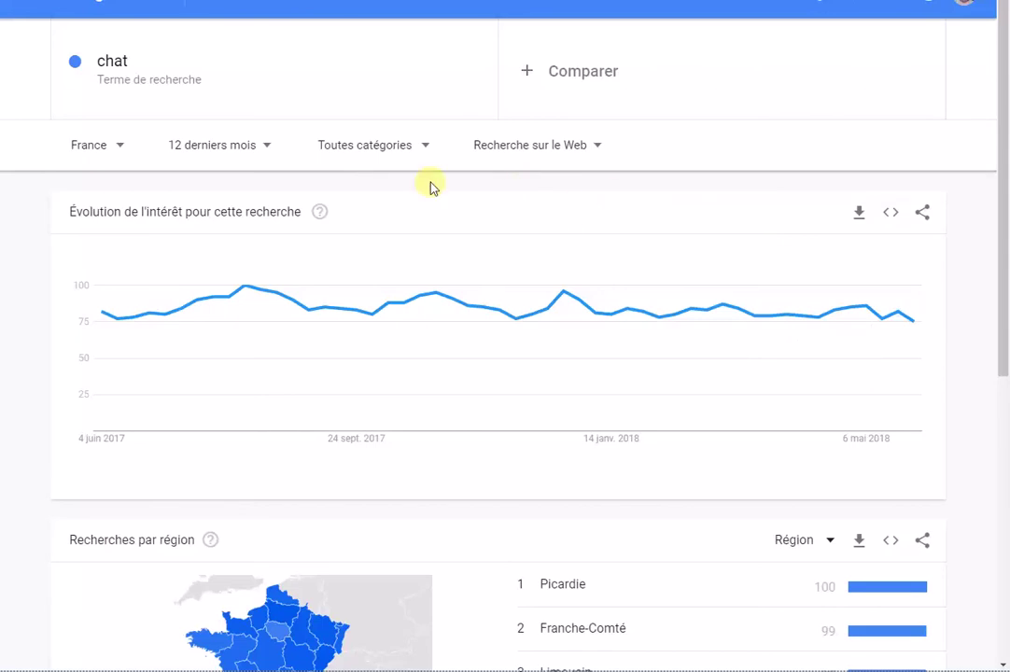
left_click(143, 64)
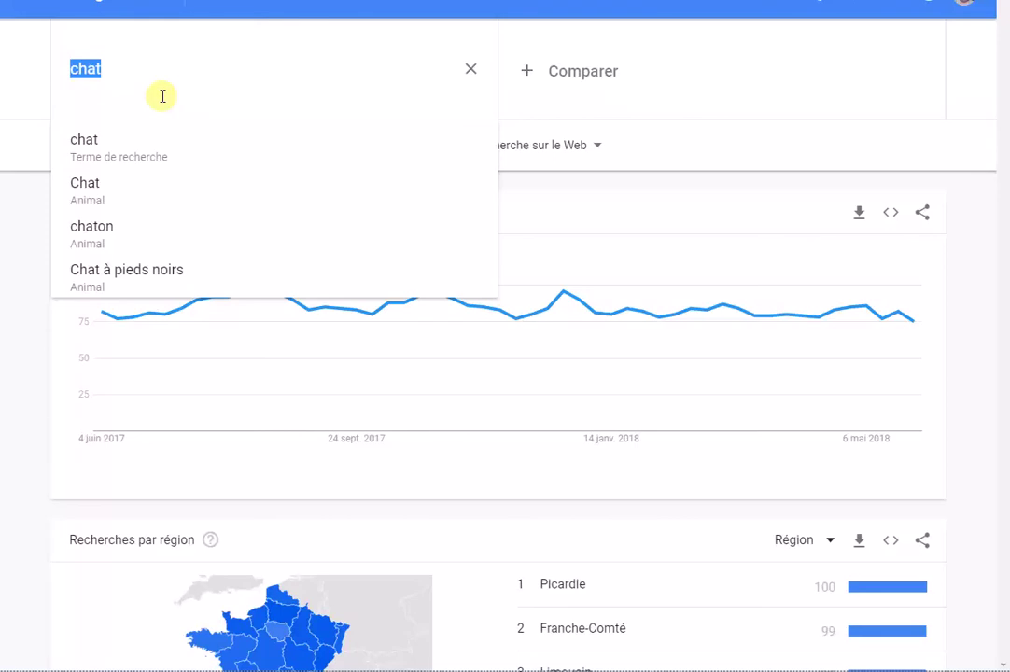
key("BackSpace")
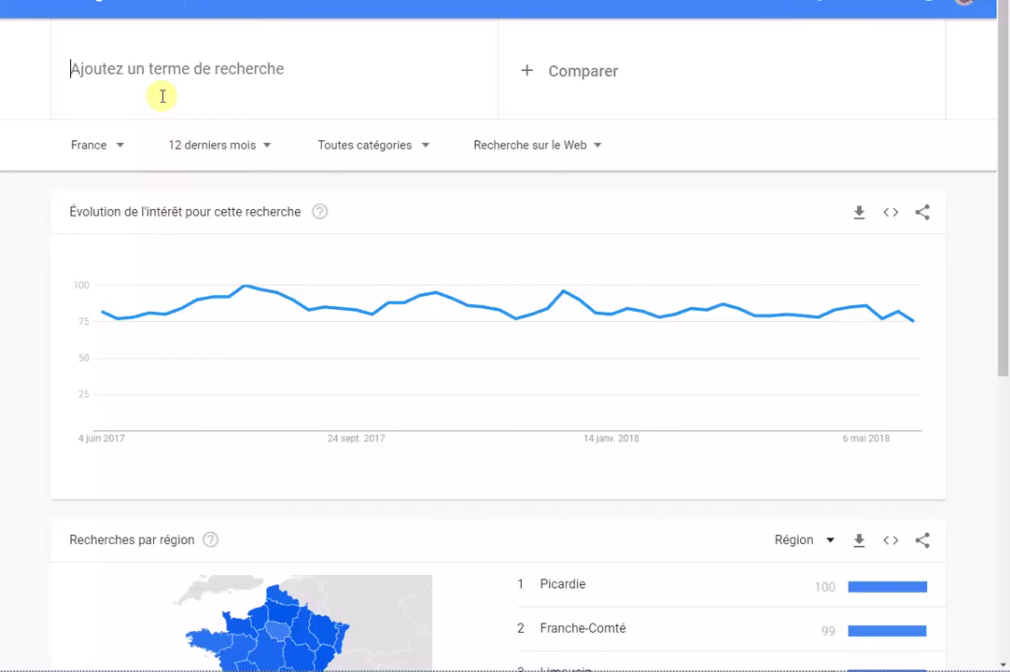
type("bbq")
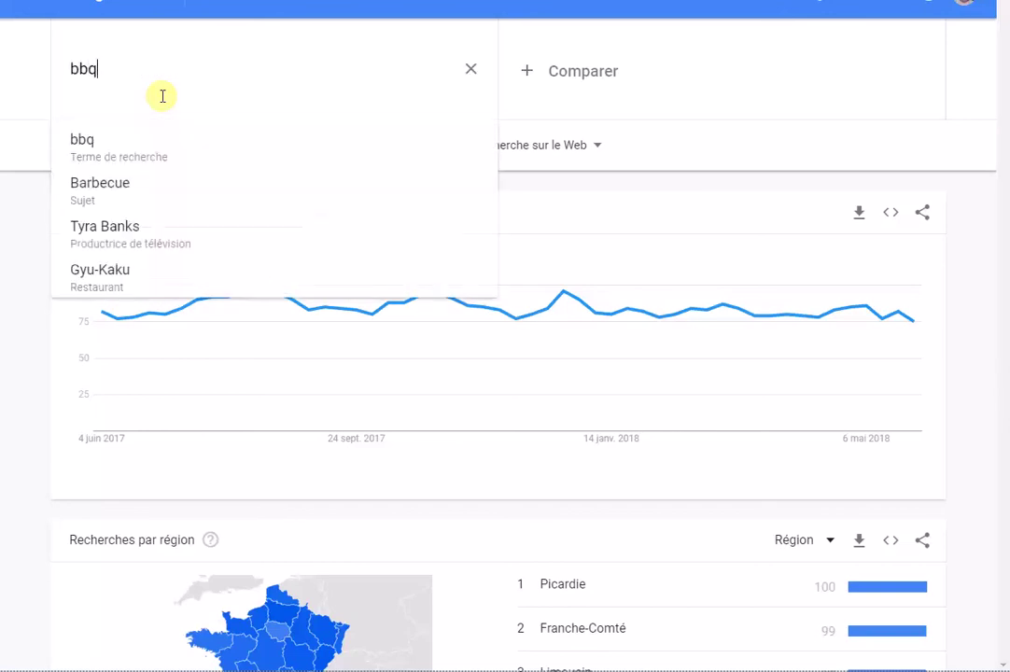
key("BackSpace")
key("BackSpace")
key("BackSpace")
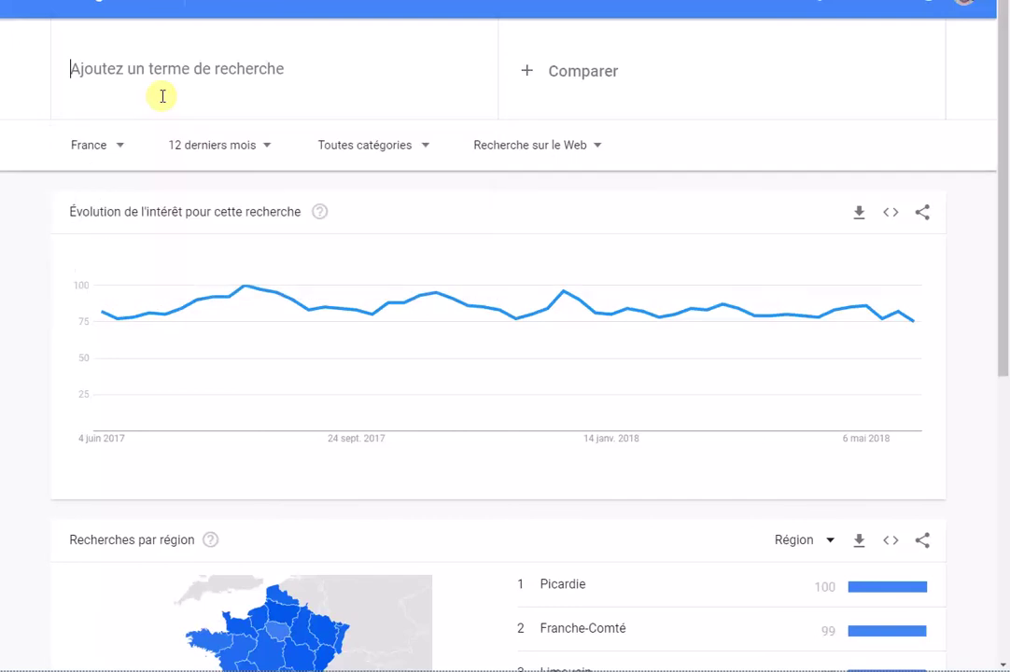
type("BBQµ")
key("Return")
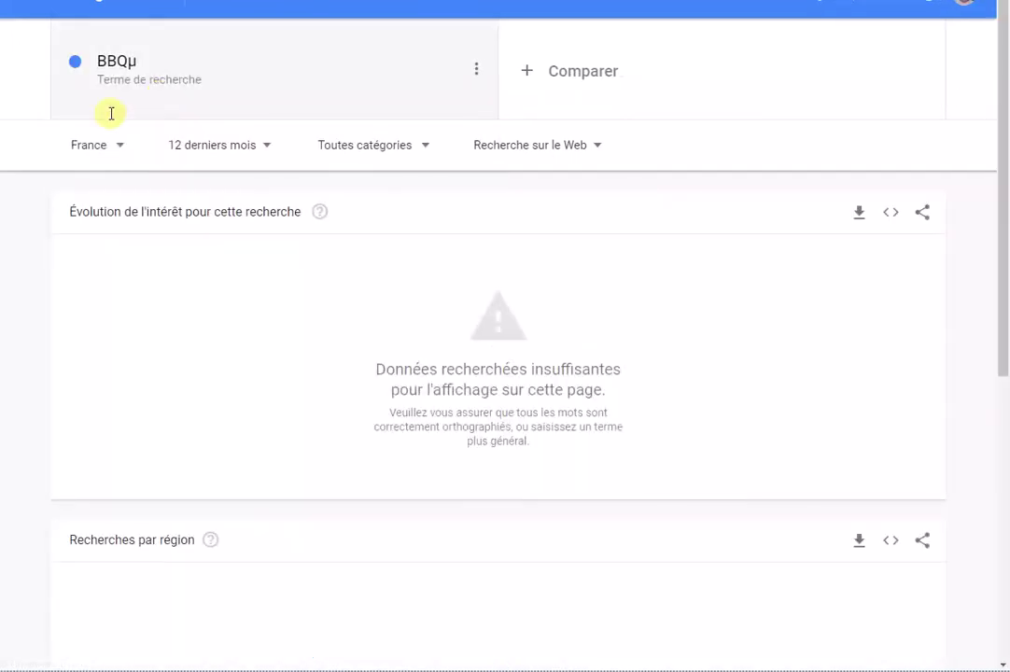
Step: Correct the Google Trends search term to BBQ and review its interest curve and regional breakdown for France
left_click(151, 63)
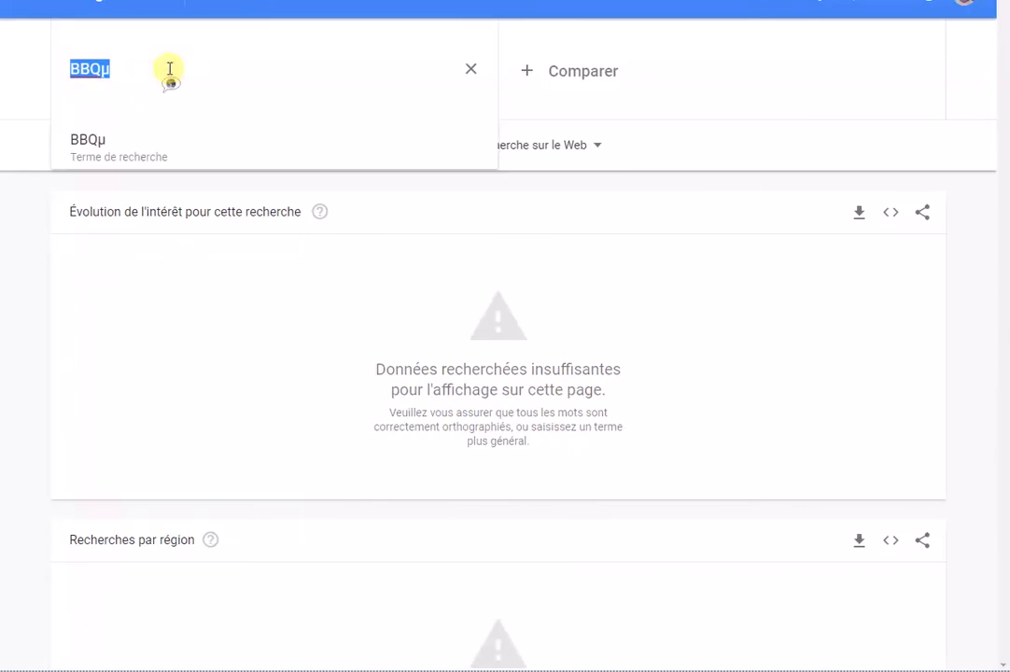
left_click(108, 72)
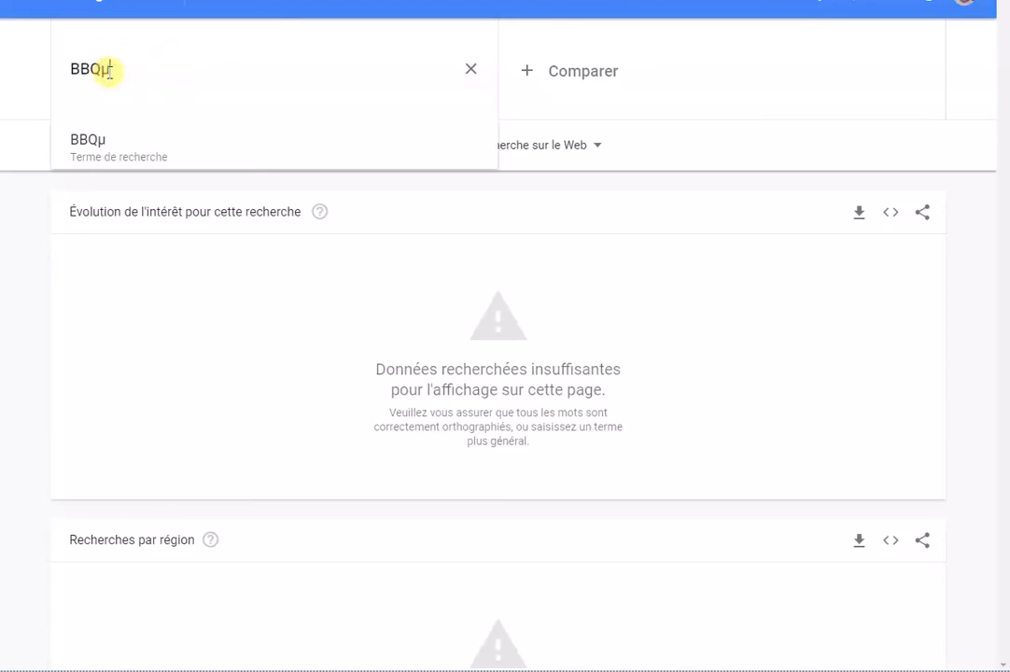
key("Return")
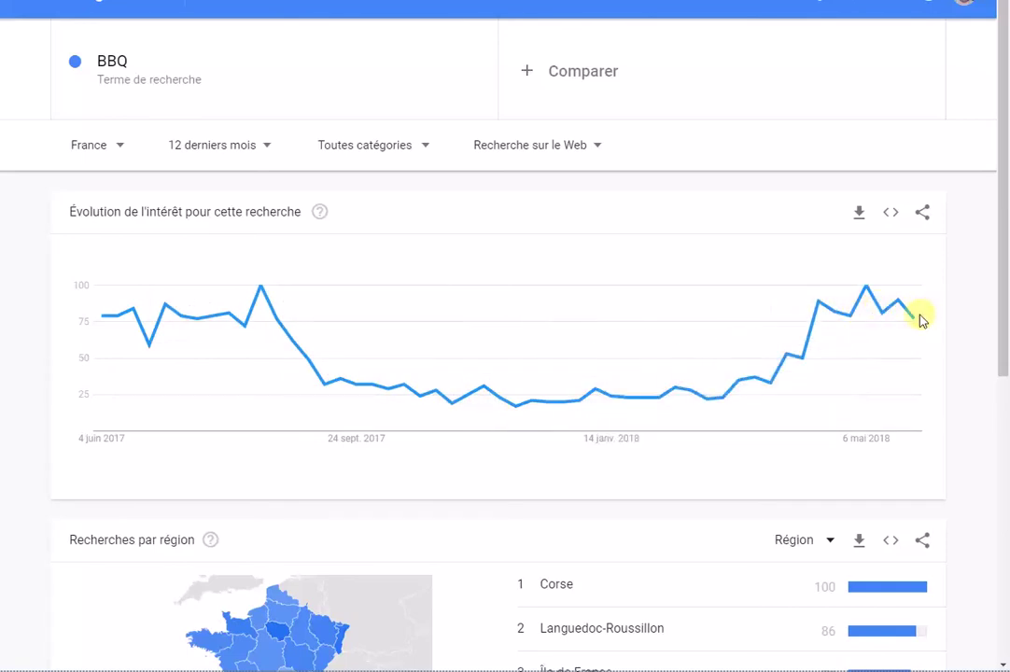
scroll(453, 353, "down", 3)
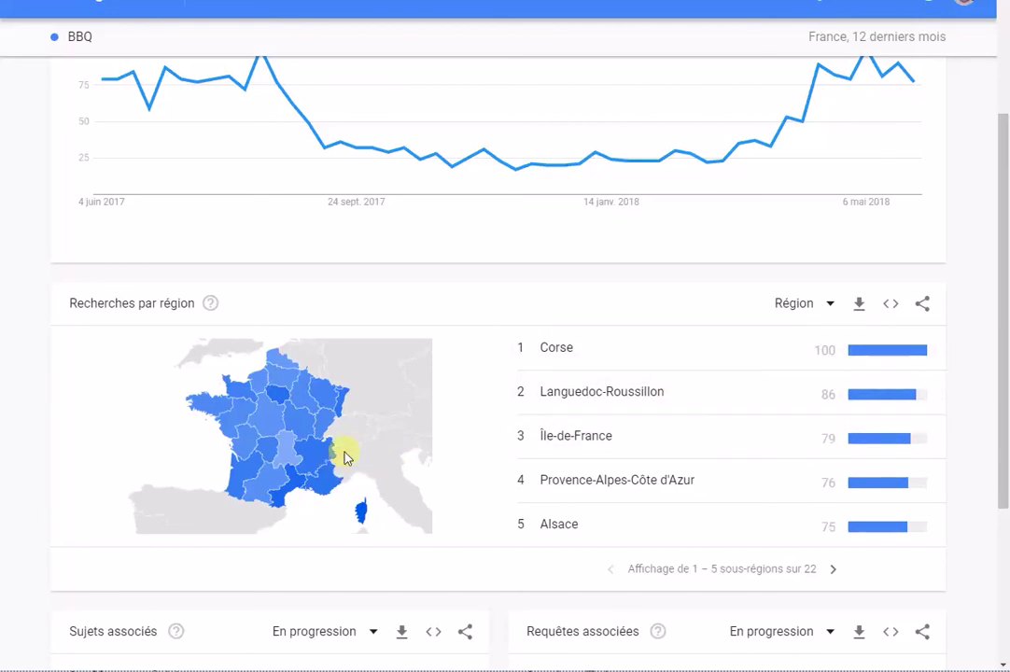
scroll(341, 448, "up", 3)
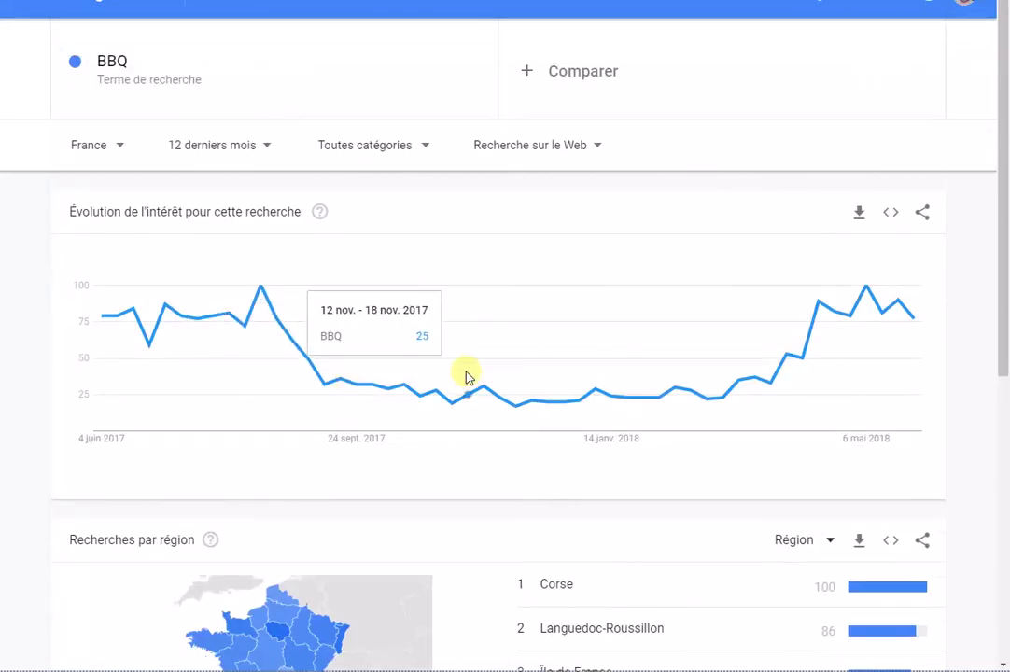
Step: Replace the search term with OIL DIFFUSEUR, run the search, and cut the term from the search field
left_click(159, 61)
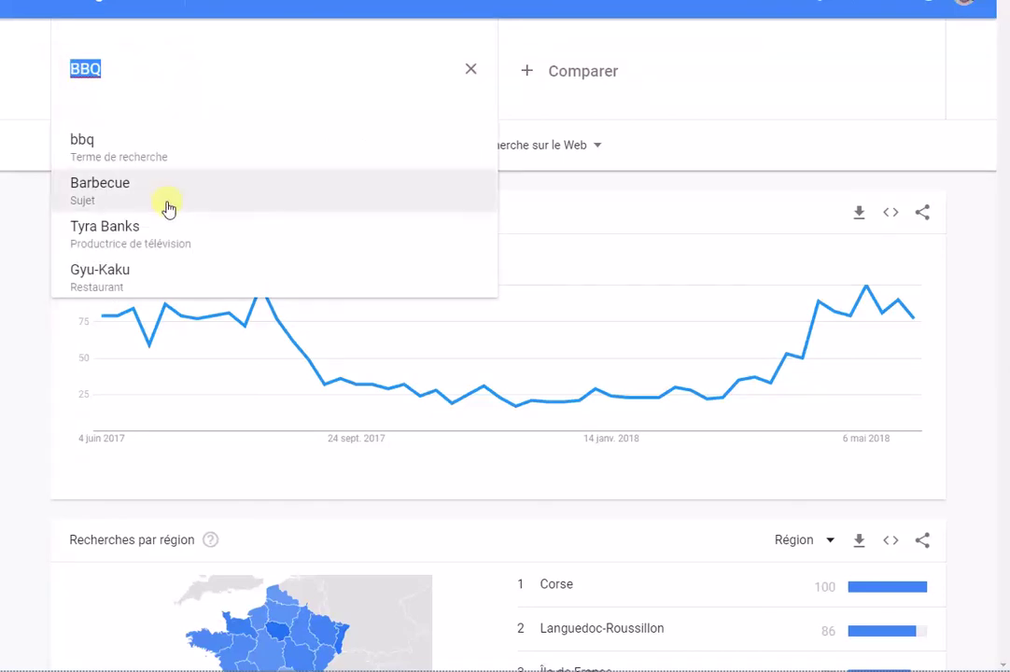
type("OIL D")
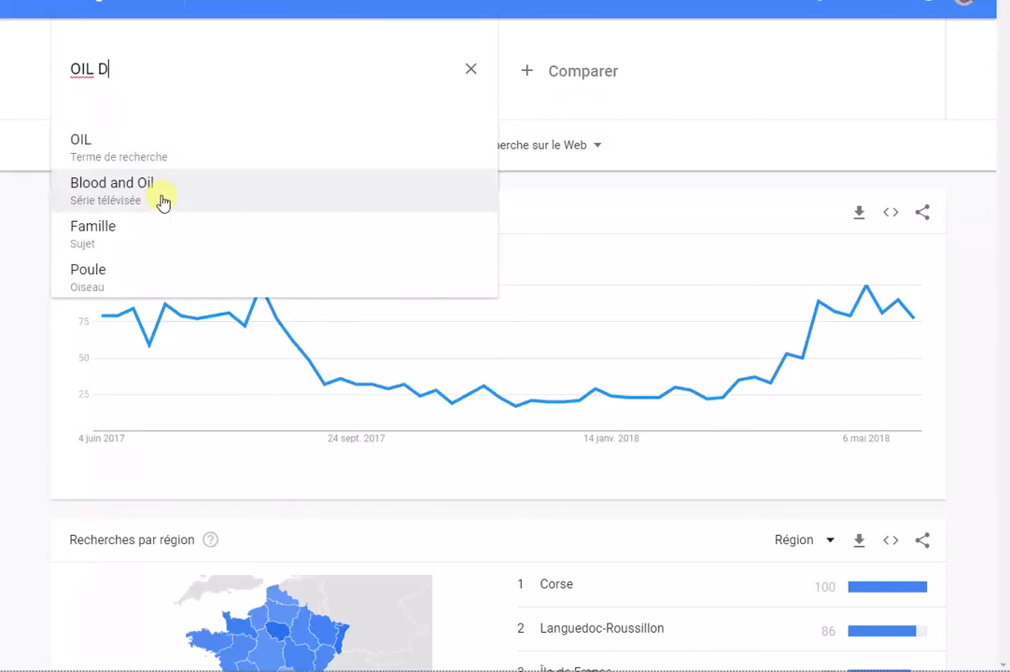
type("IFFU")
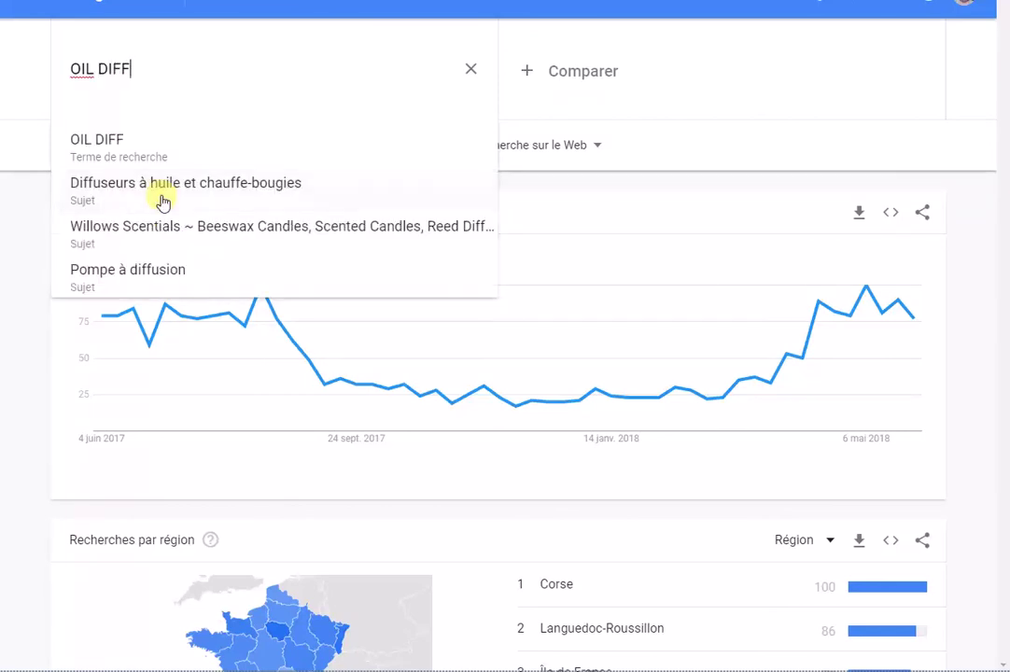
type("SEUR")
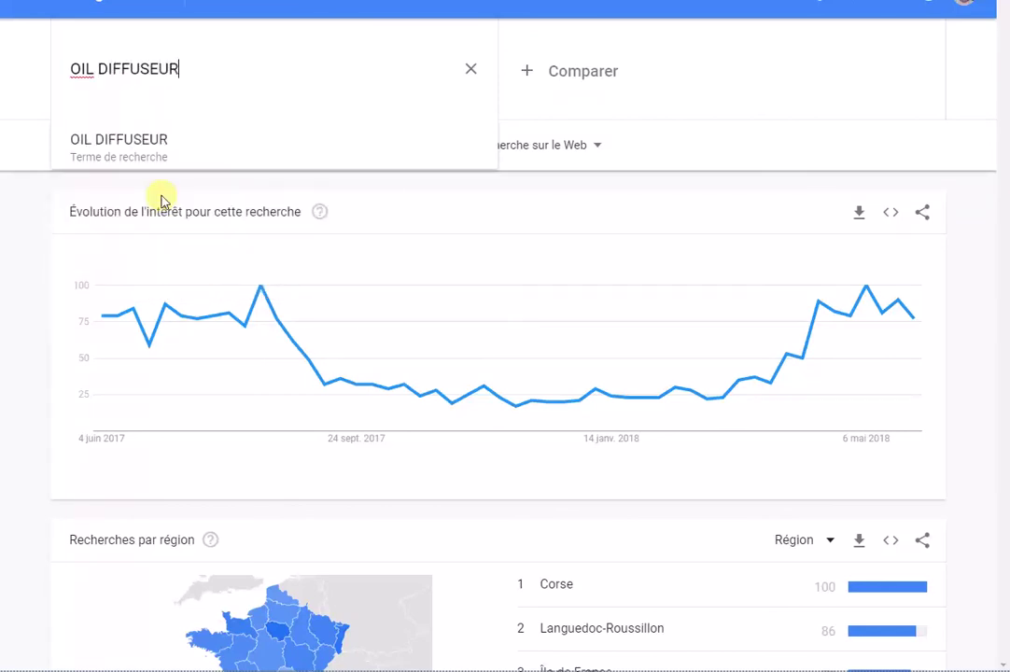
left_click(104, 153)
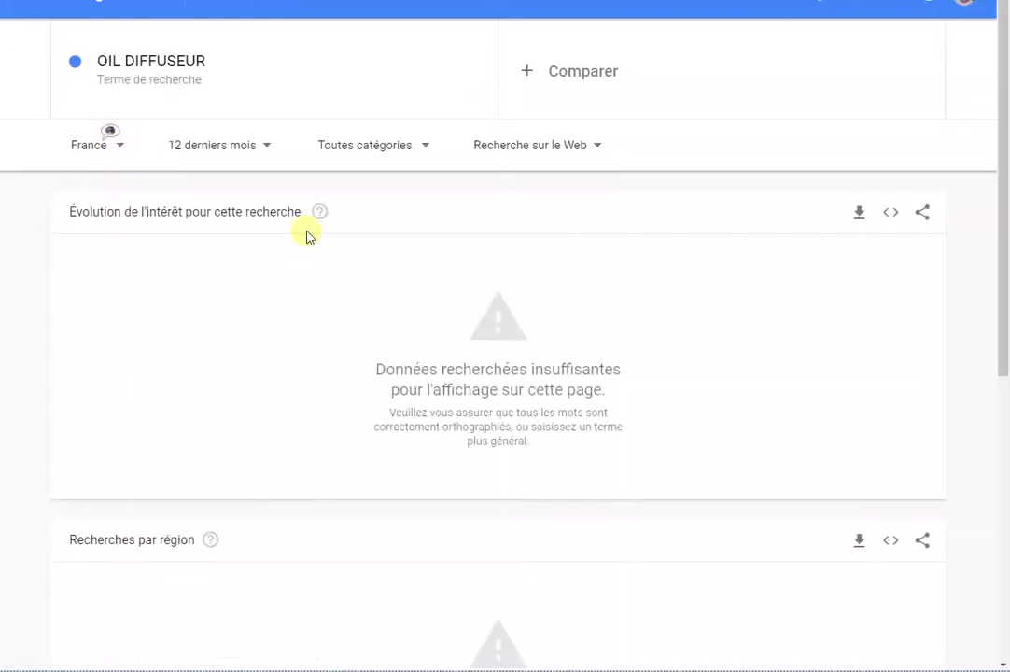
left_click(231, 62)
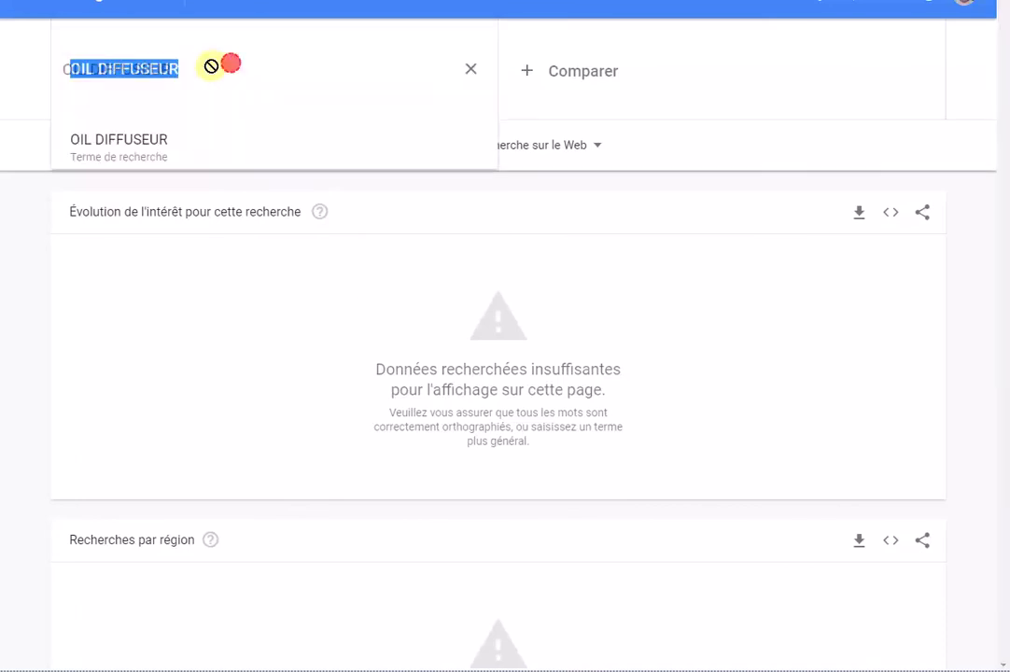
right_click(141, 70)
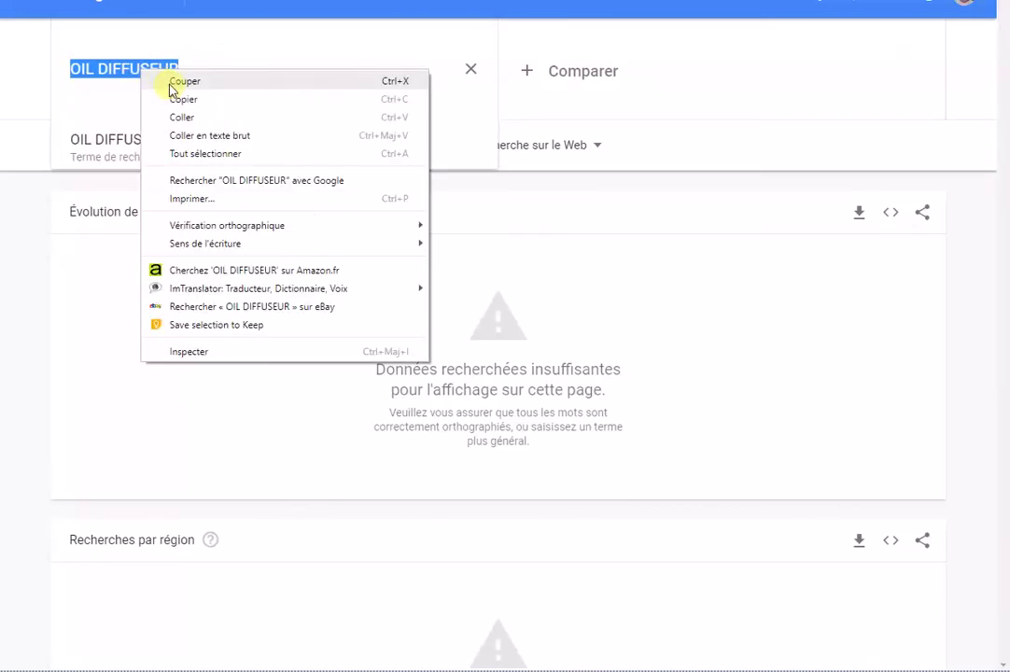
left_click(184, 82)
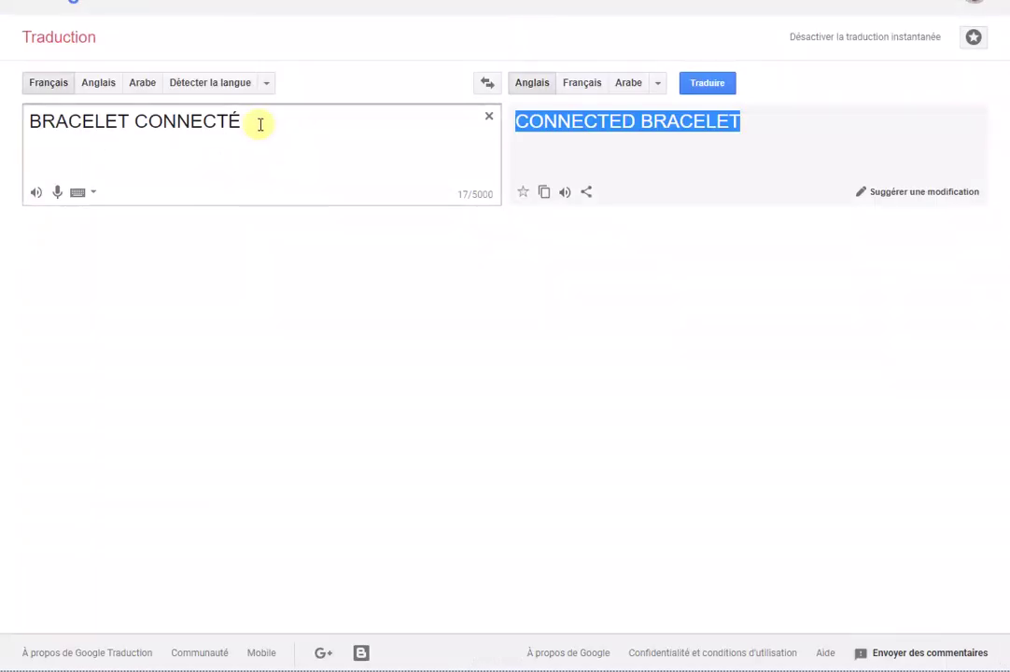
Step: Switch to Google Translate and replace the French source text with DIFFUSEUR D HUILE for translation into English
left_click_drag(261, 124, 2, 136)
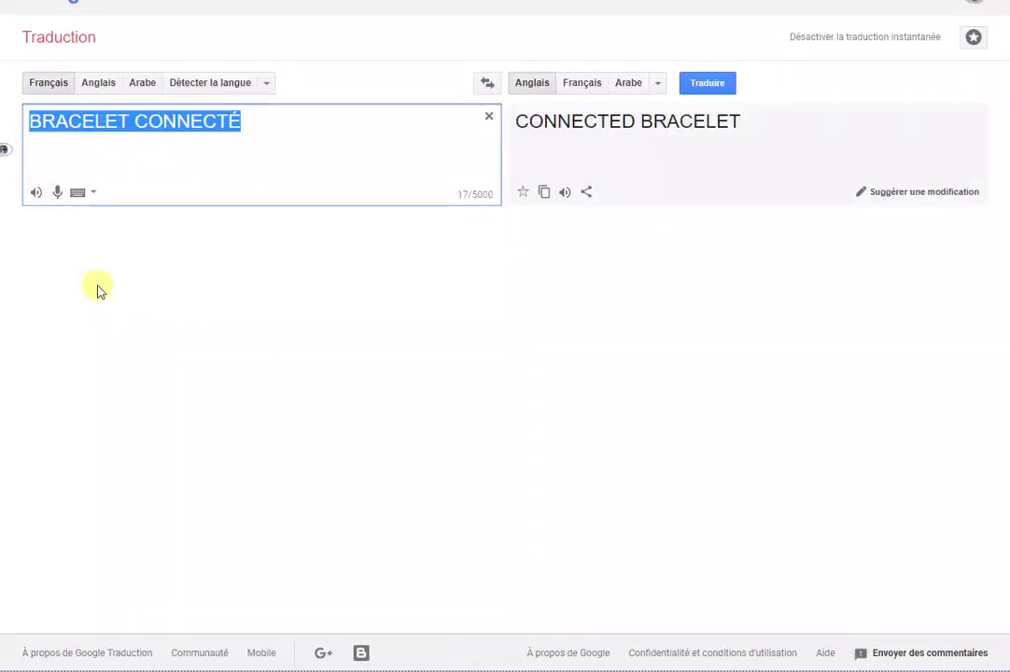
type("D")
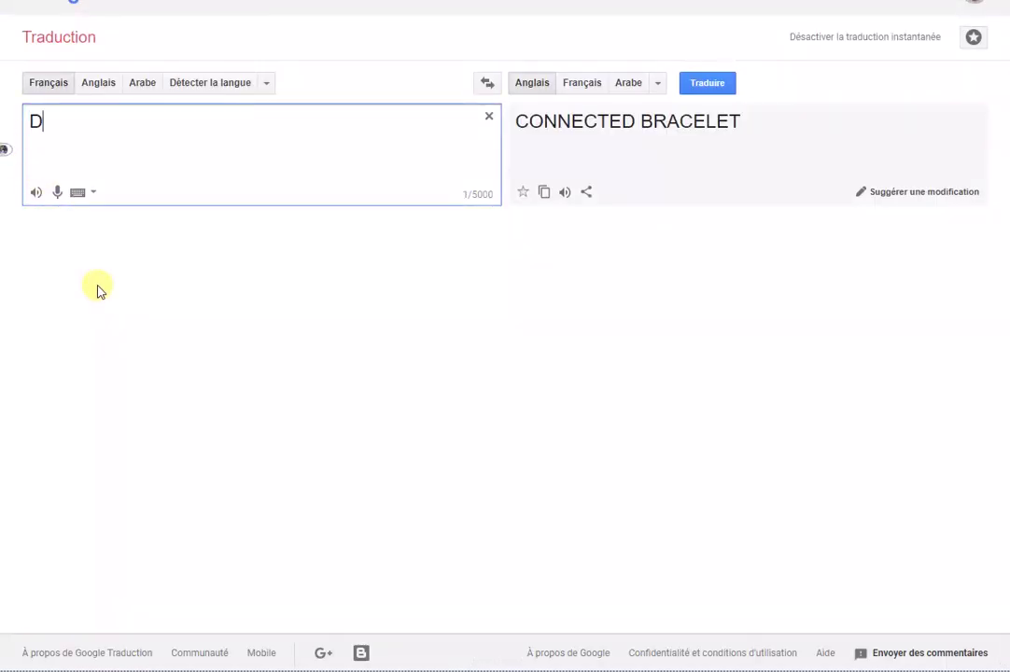
type("IFUS")
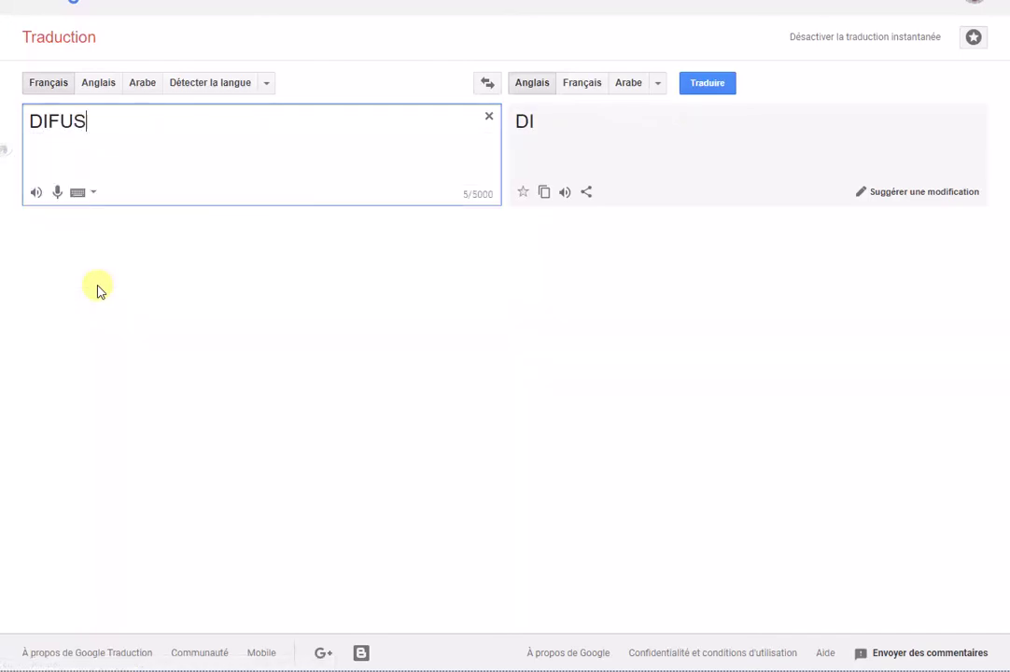
type("EUR D4HUILE")
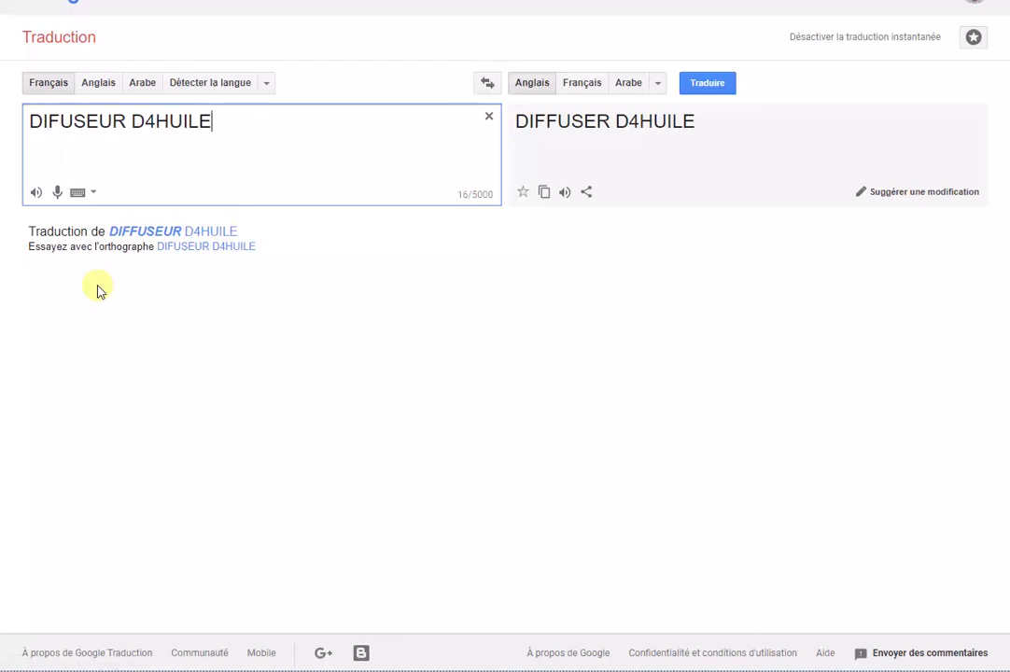
left_click(167, 232)
left_click(168, 121)
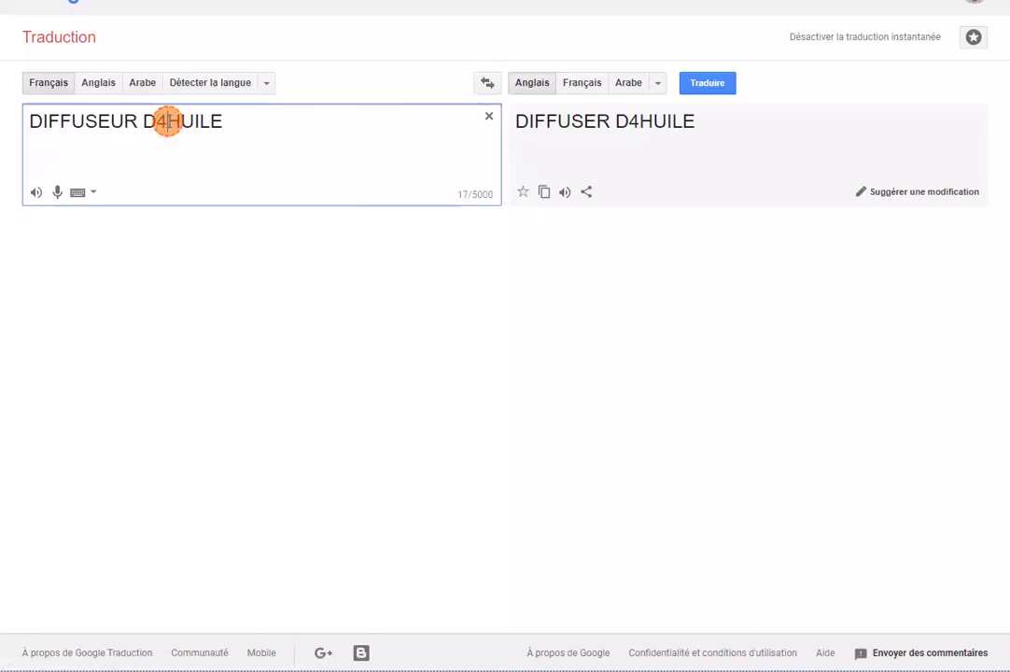
key("BackSpace")
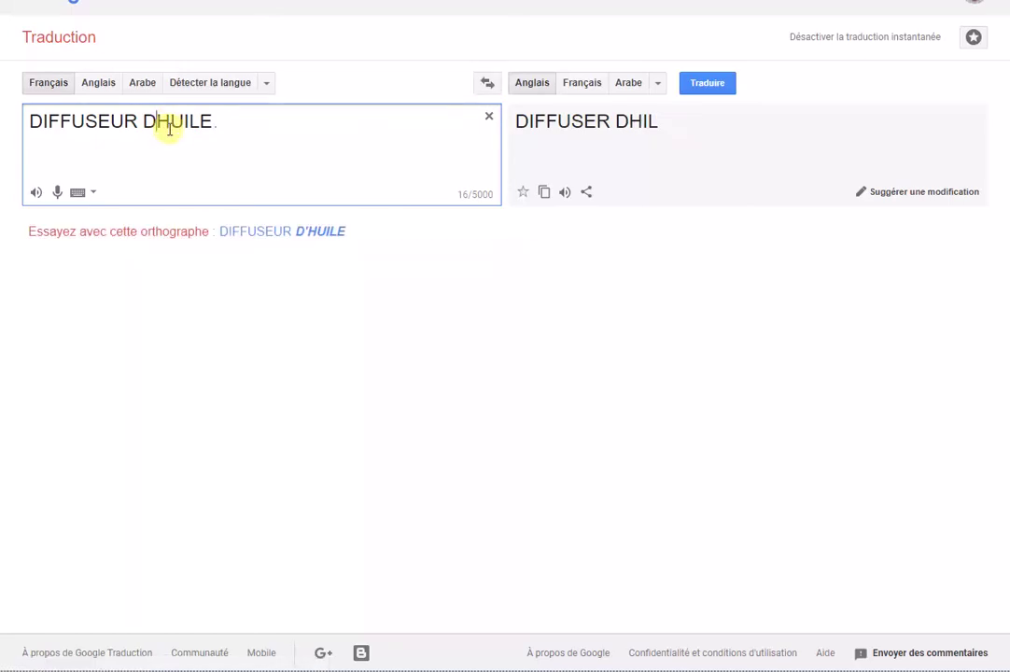
Step: Copy the English translation OIL DIFFUSER, switch to Seller Pulse and run the product search with it as the keyword
left_click_drag(687, 123, 515, 124)
right_click(528, 122)
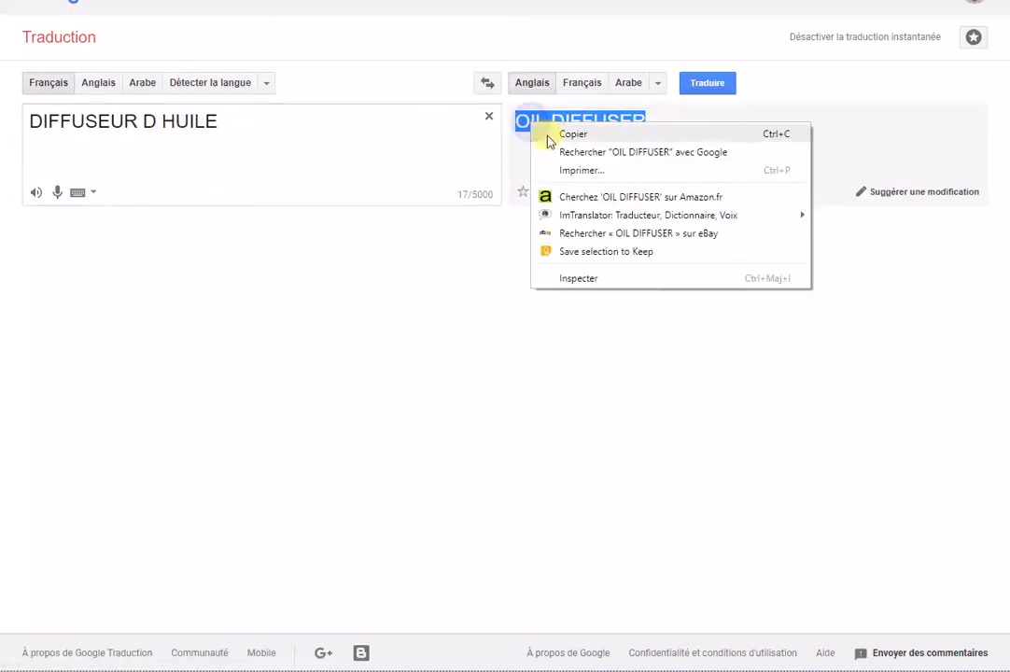
left_click(552, 136)
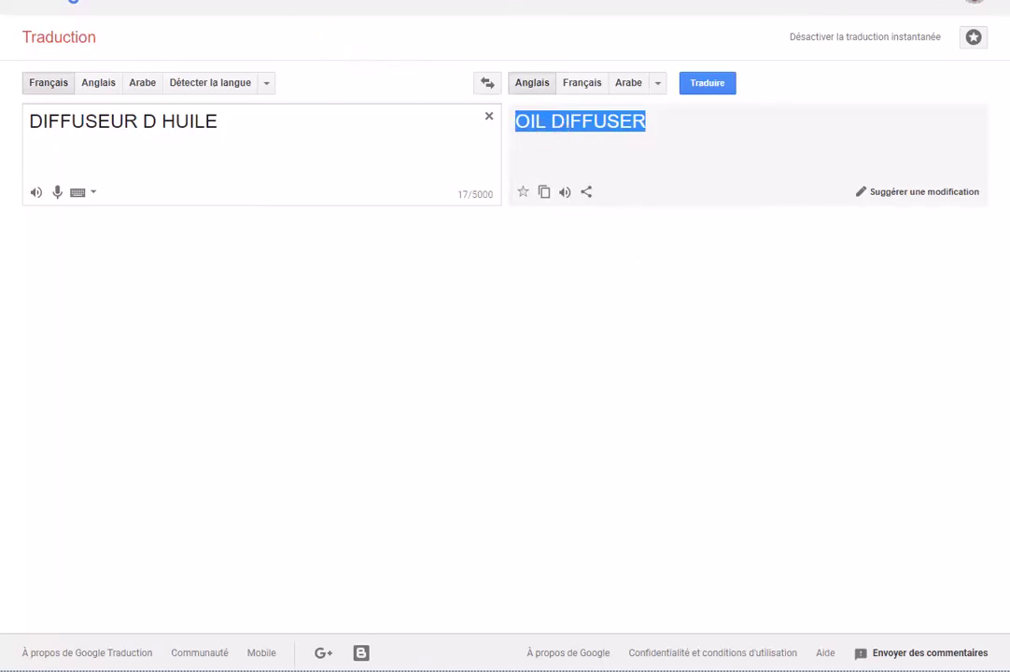
key("ctrl+Tab")
key("ctrl+shift+Tab")
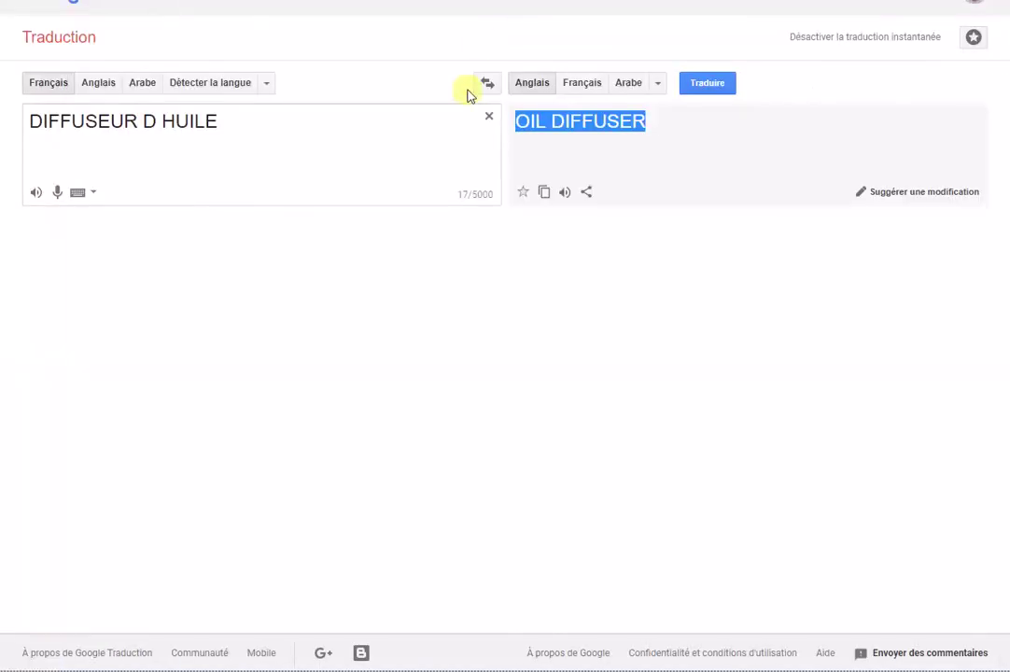
left_click_drag(225, 127, 3, 142)
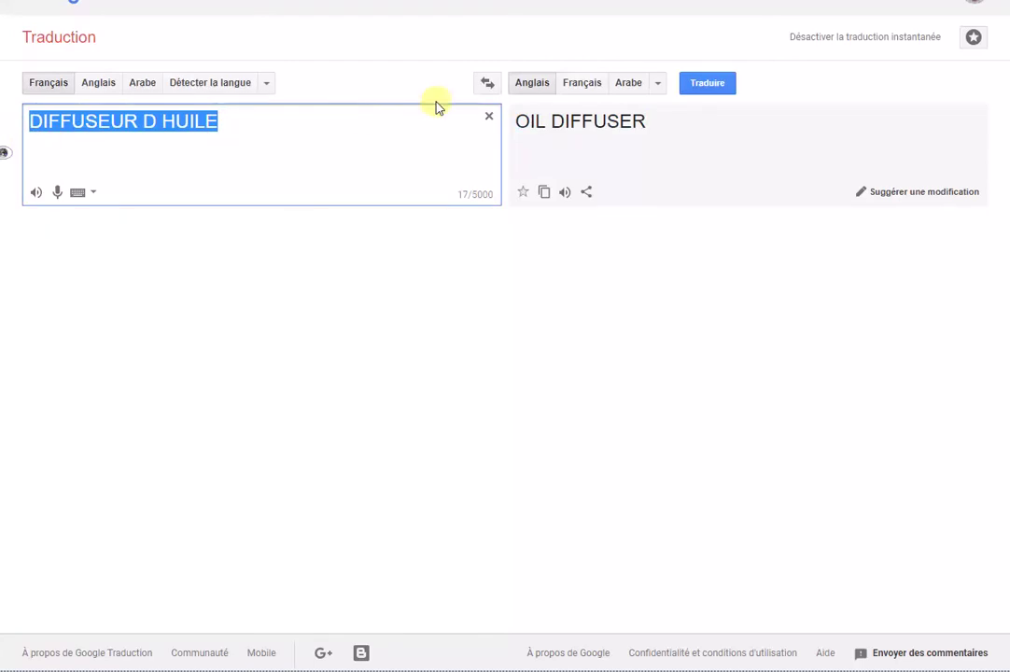
key("ctrl+Tab")
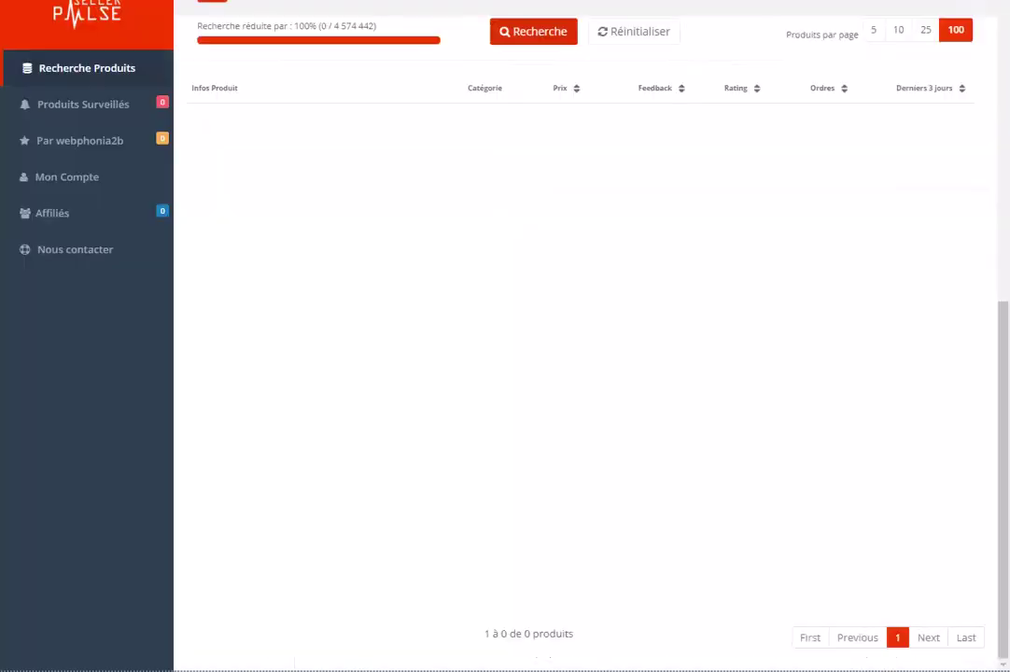
scroll(428, 117, "up", 3)
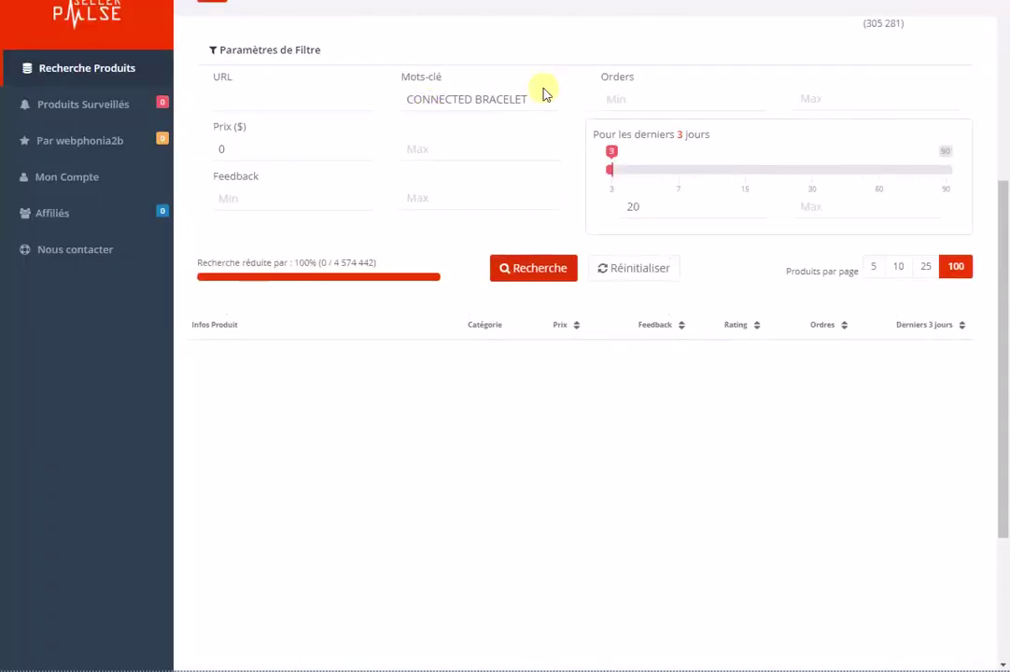
left_click_drag(532, 99, 361, 95)
right_click(462, 99)
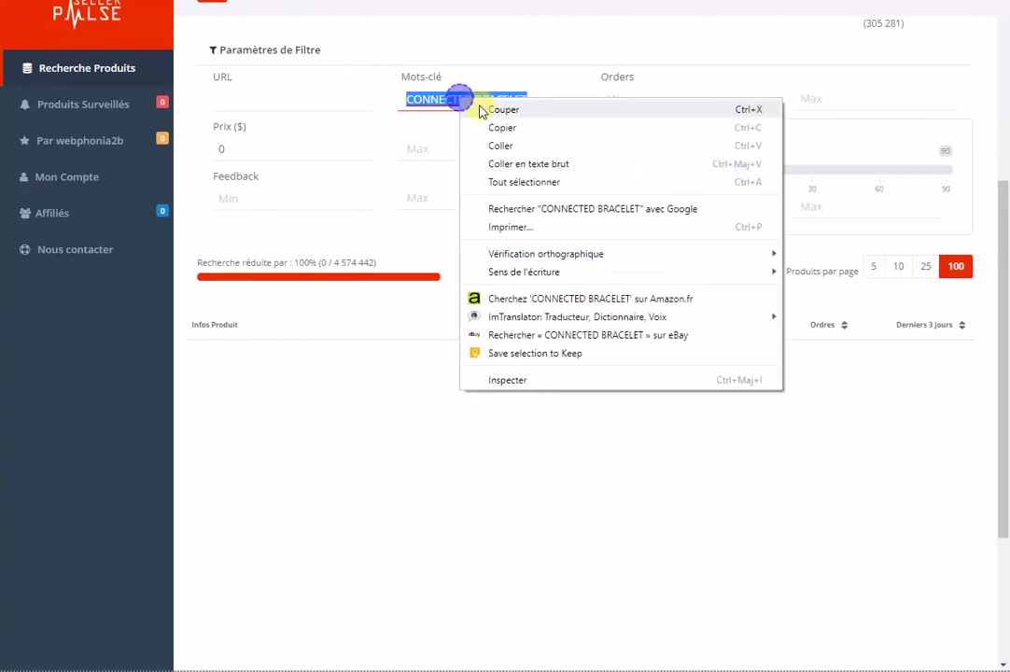
left_click(510, 152)
left_click(528, 268)
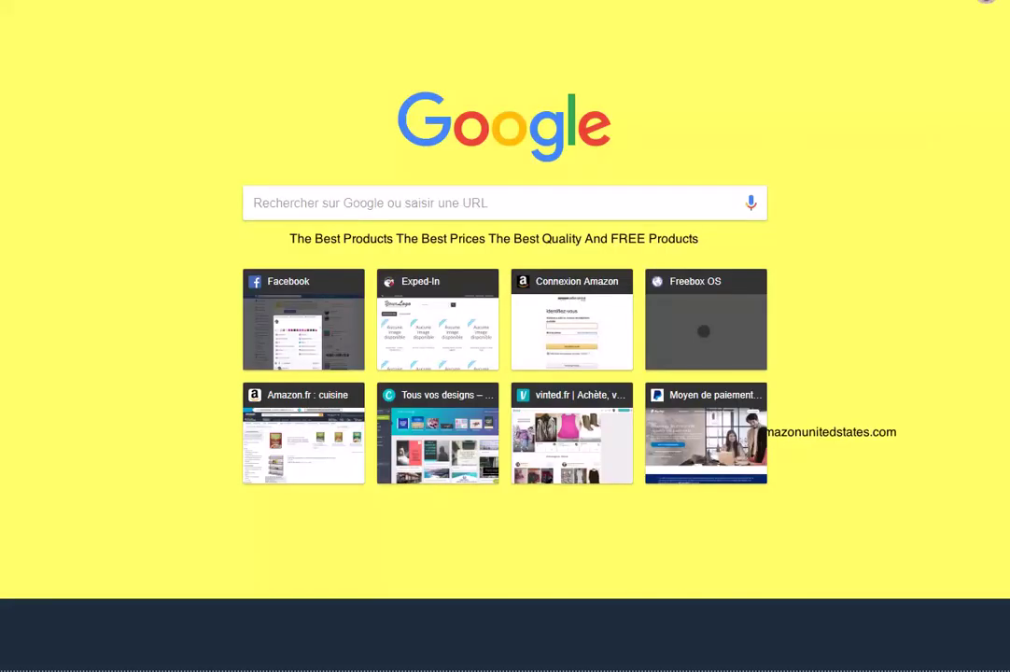
Step: Search the web for GOOGLE TREND in a new tab and open the Google Trends home page from the results
type("GOOGLE")
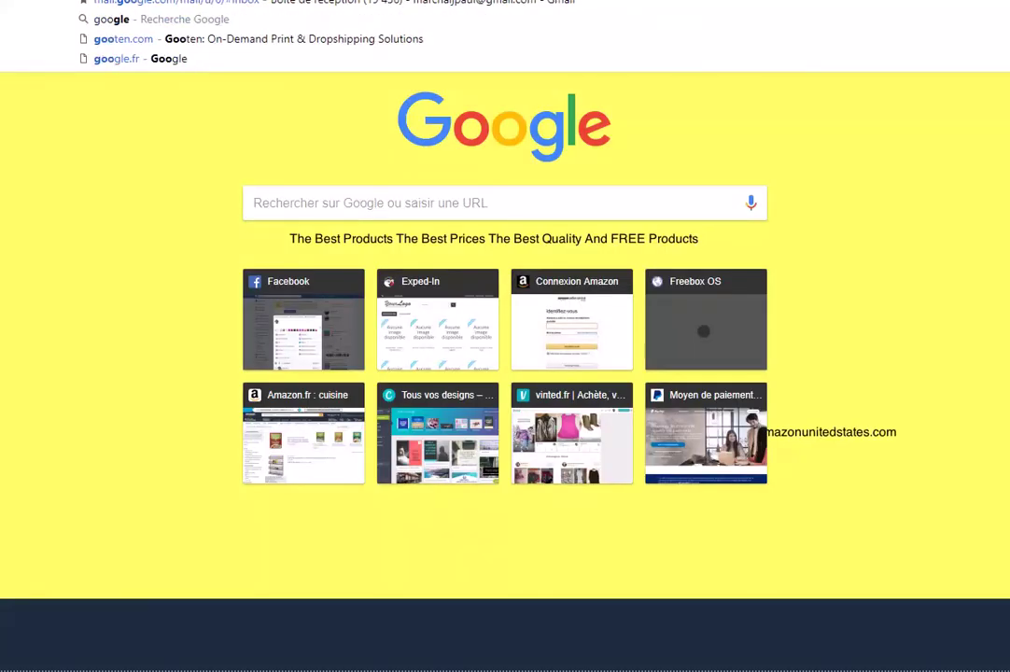
type(" TREND")
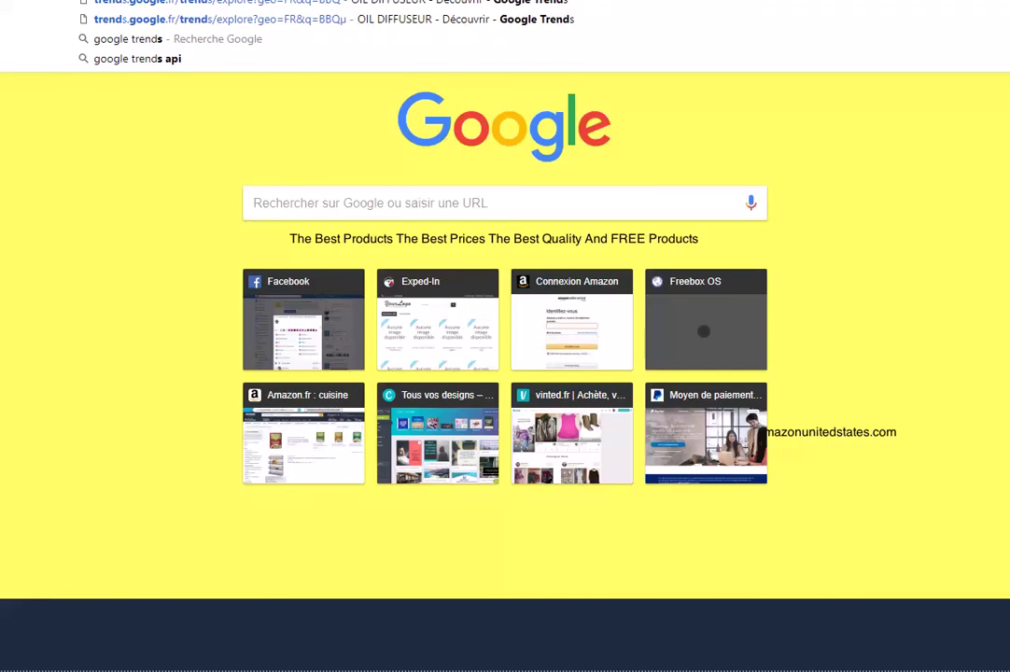
key("Return")
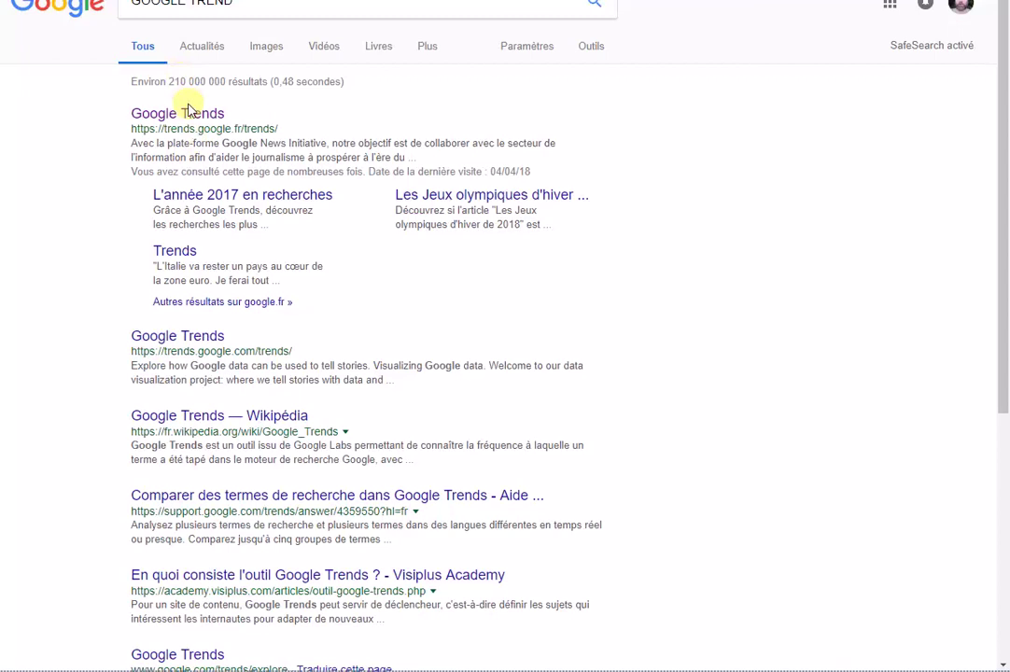
left_click(187, 120)
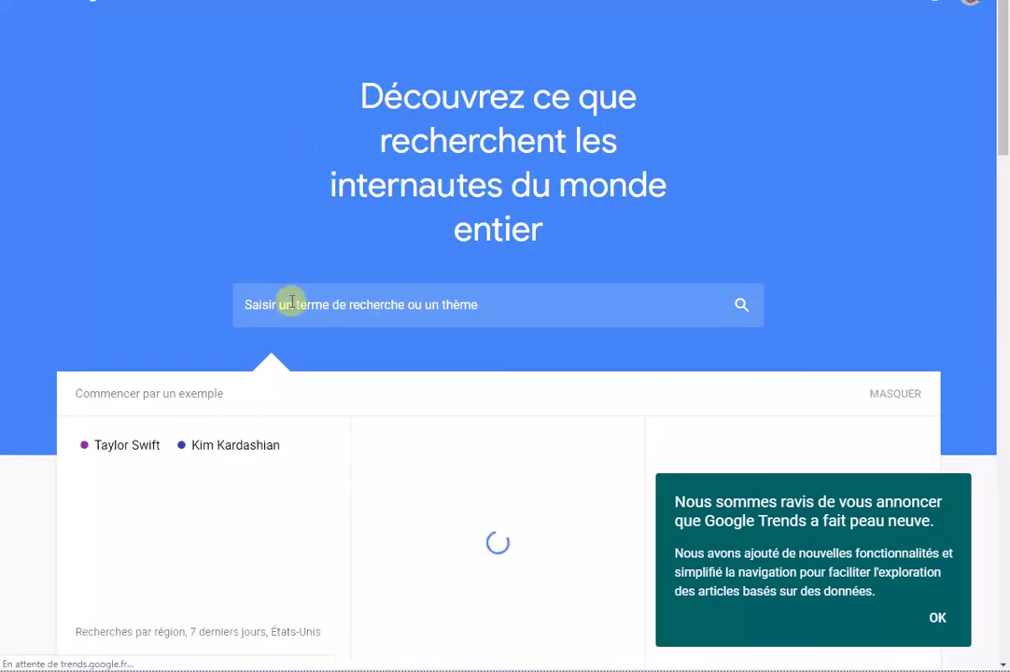
Step: Search Google Trends for the copied term OIL DIFFUSER and review its interest curve, regions and related topics
left_click(289, 301)
right_click(285, 301)
left_click(343, 401)
left_click(741, 305)
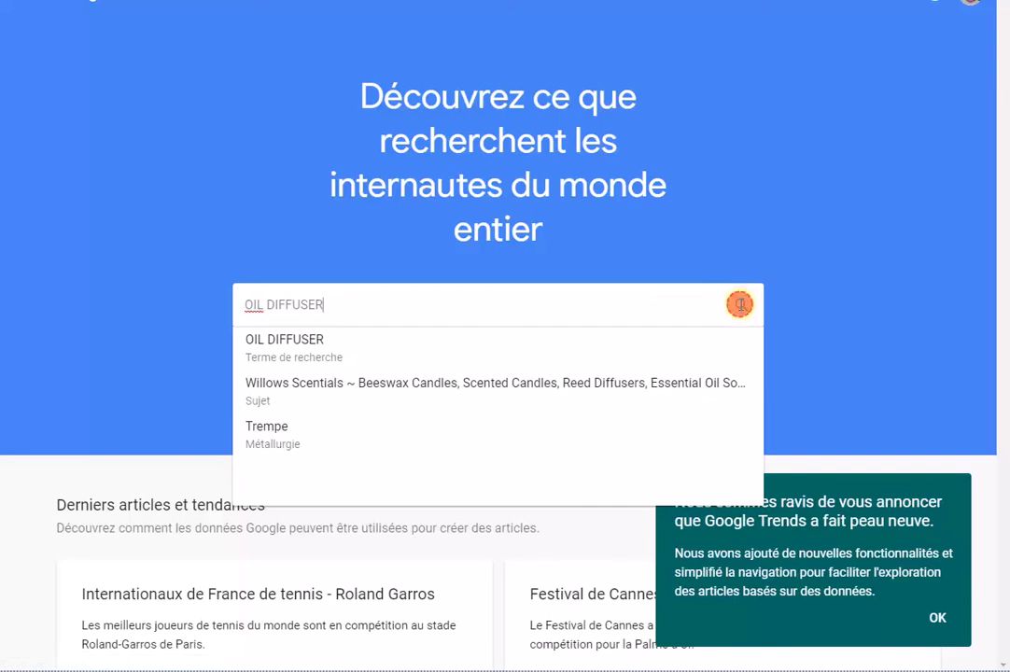
left_click(557, 311)
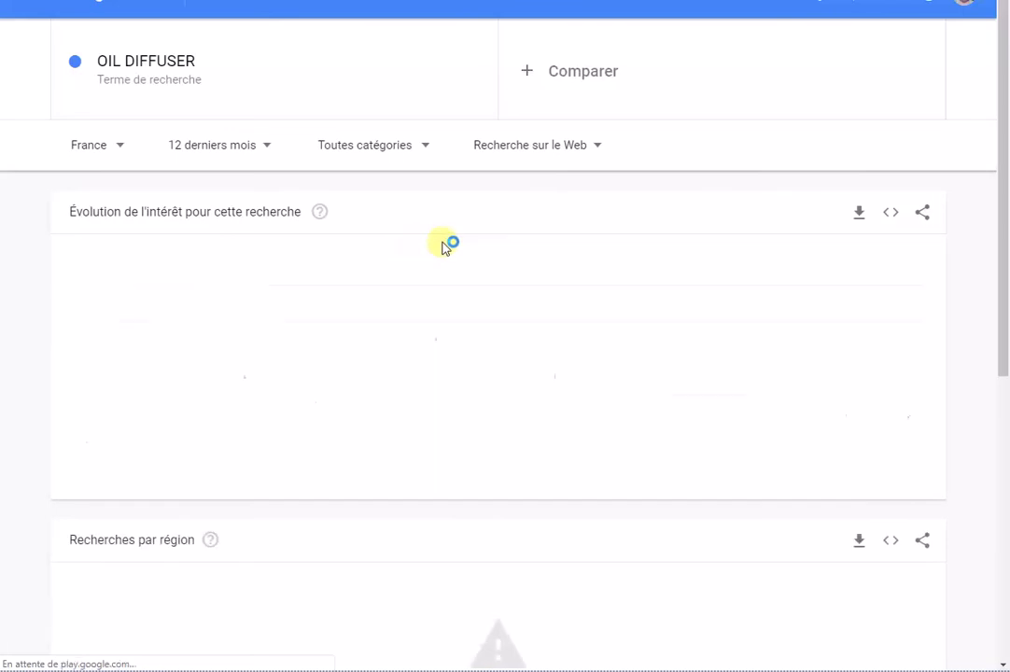
scroll(451, 241, "down", 2)
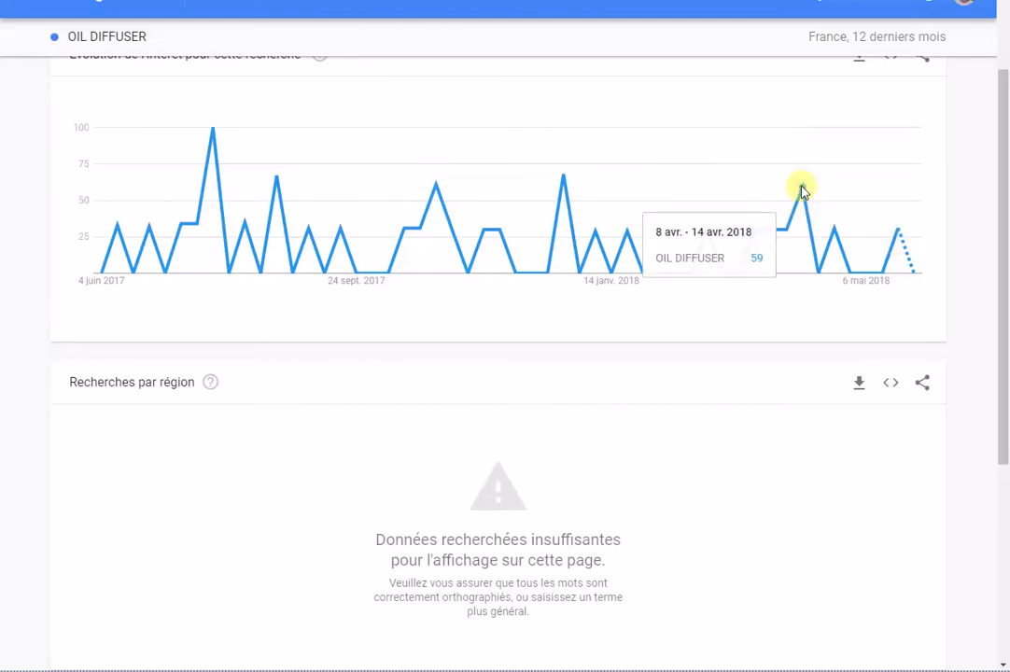
scroll(480, 388, "down", 2)
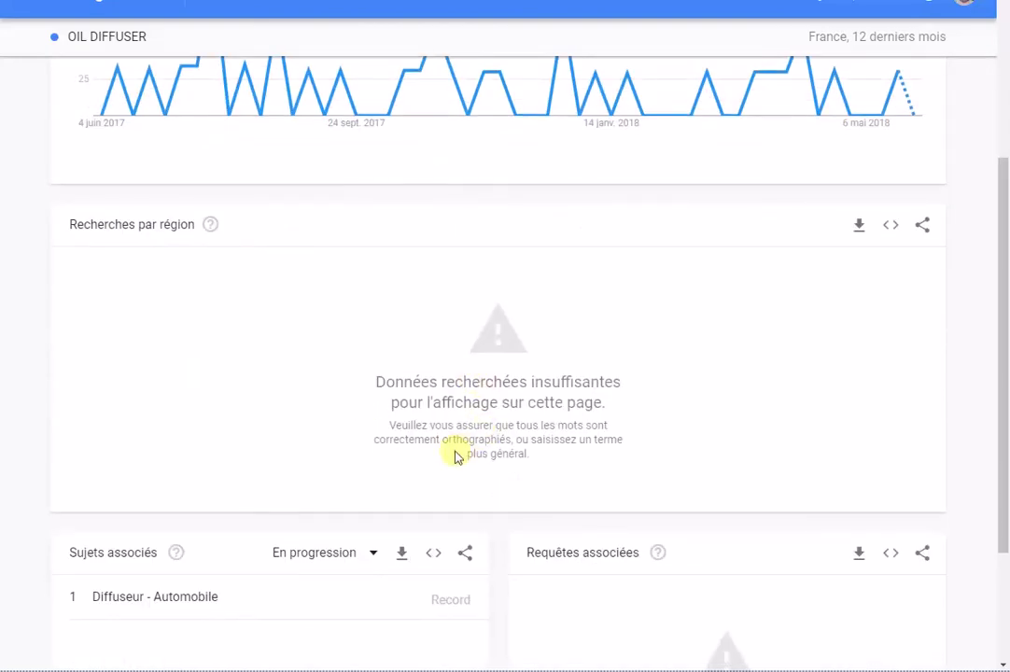
Step: Review the OIL DIFFUSER trend page for France and widen the region filter to Dans tous les pays
scroll(473, 404, "down", 2)
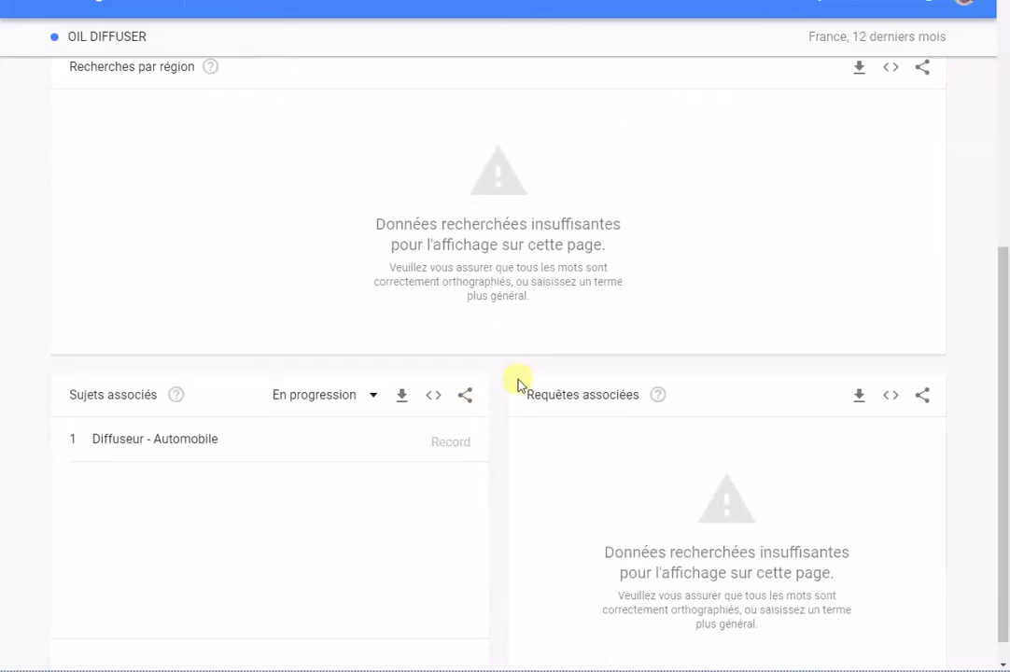
scroll(443, 383, "up", 5)
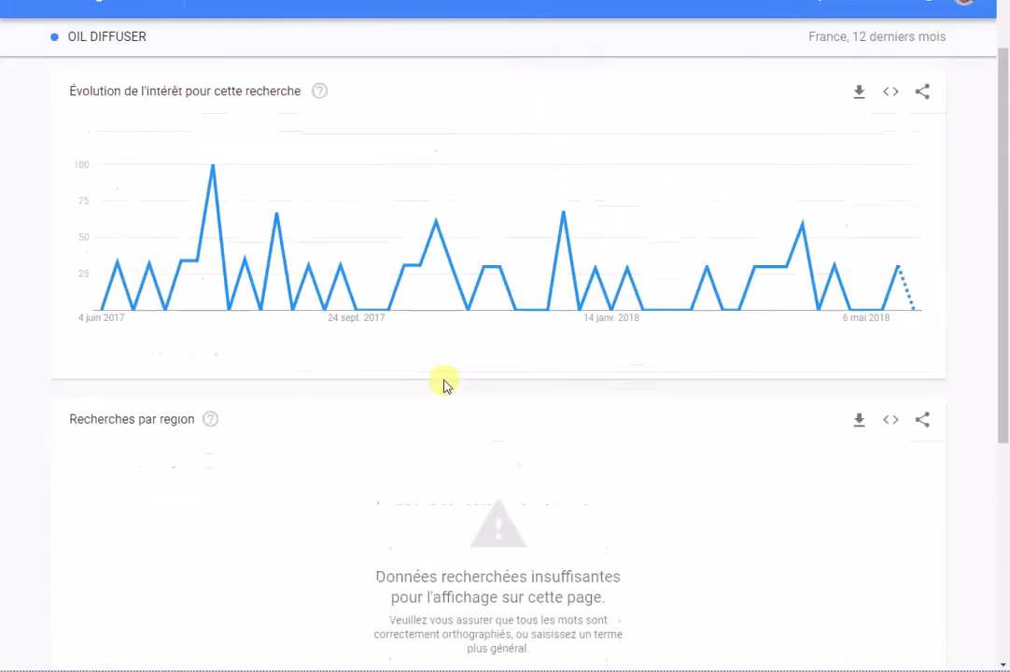
scroll(444, 383, "up", 1)
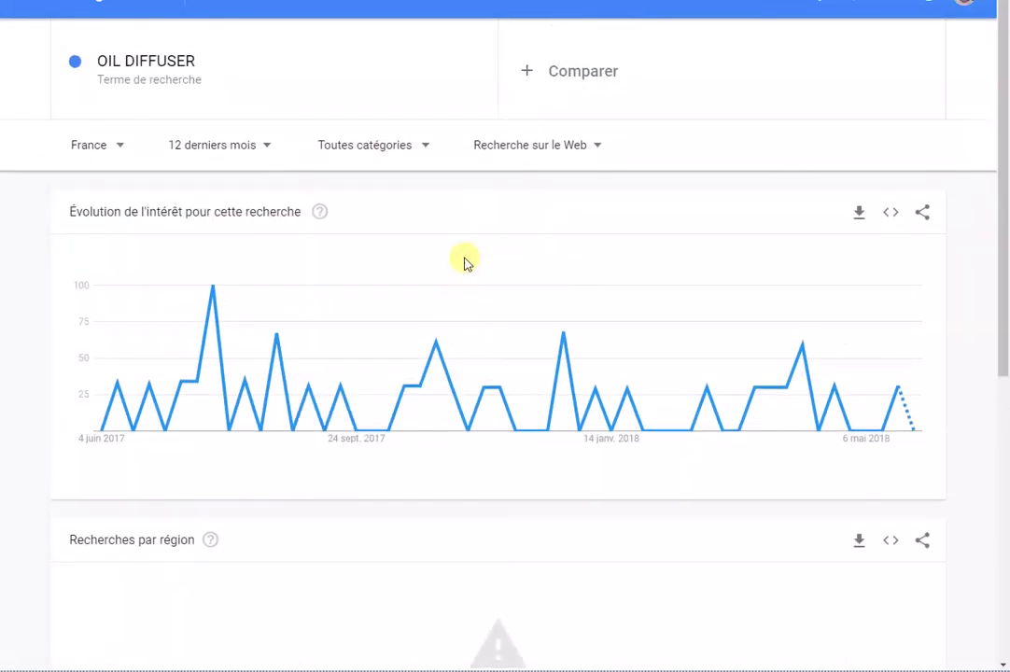
left_click(574, 147)
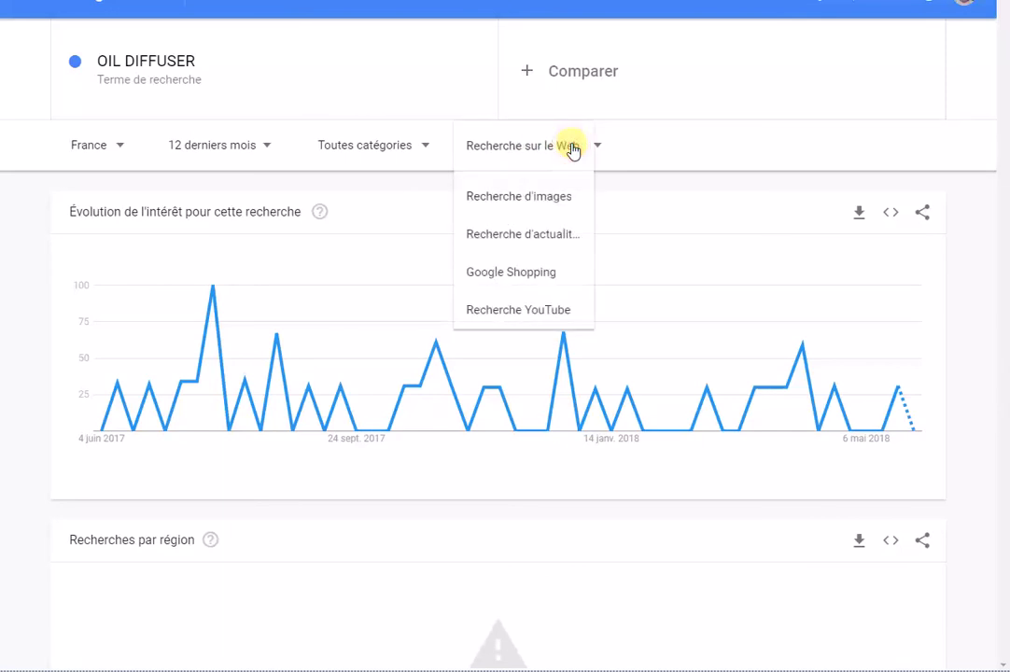
left_click(574, 149)
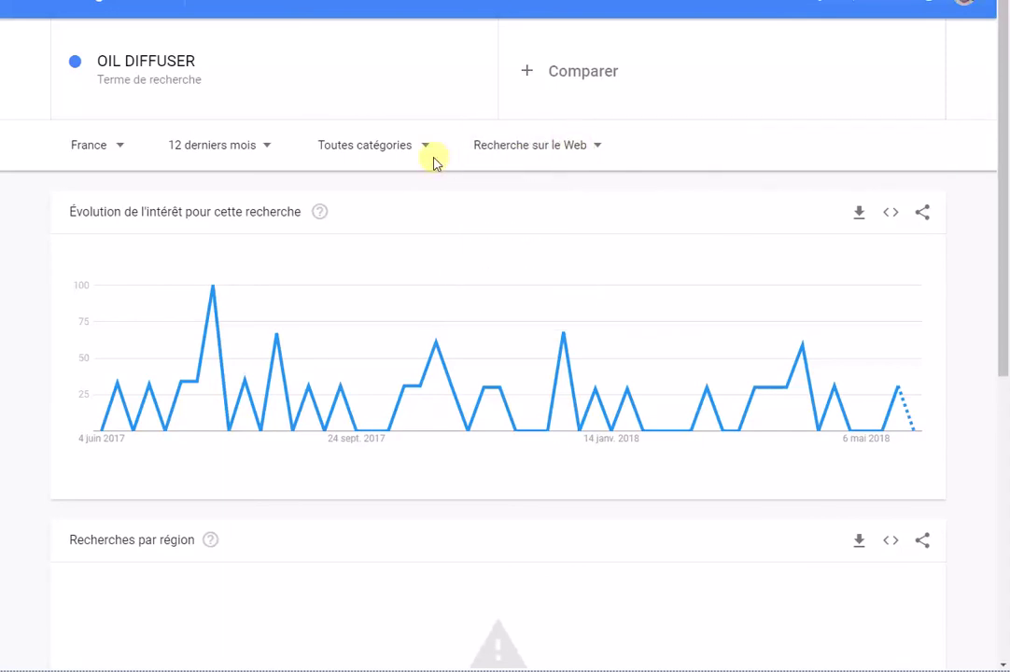
left_click(415, 149)
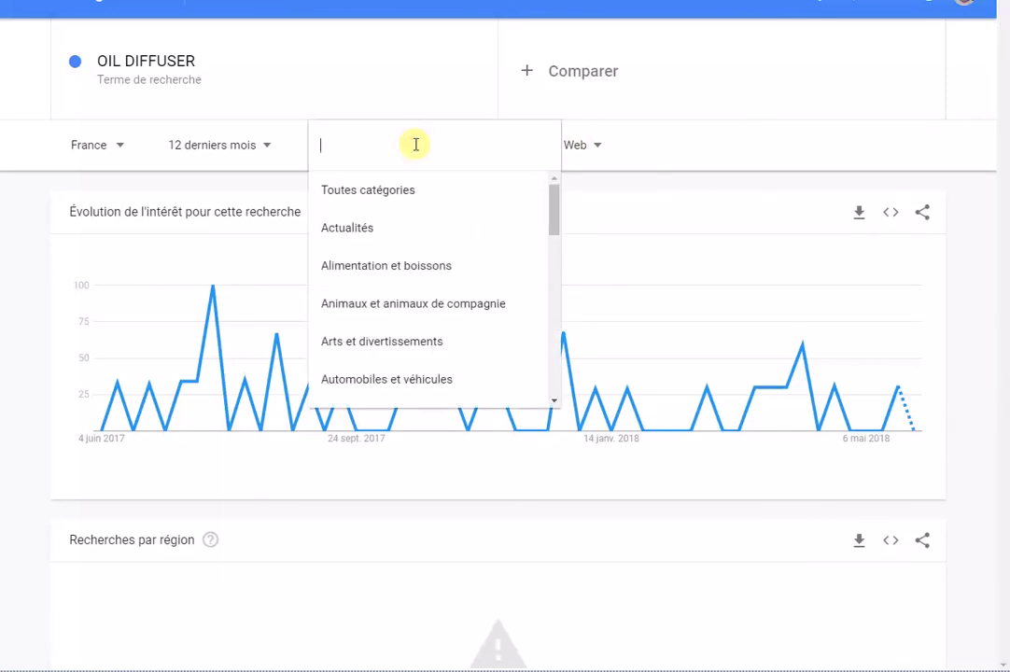
left_click(122, 144)
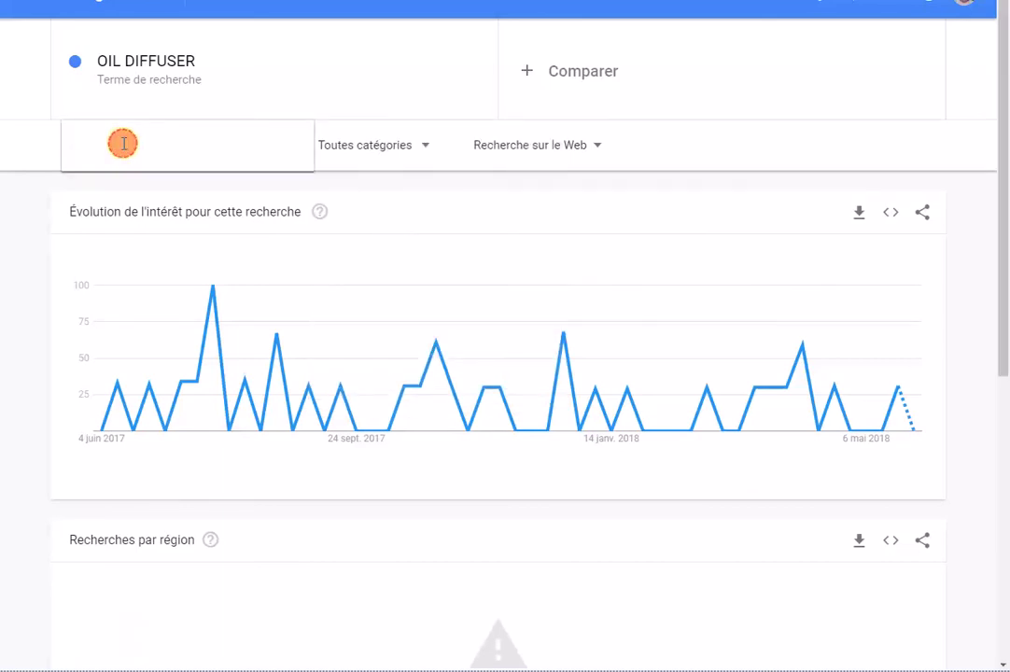
left_click(123, 198)
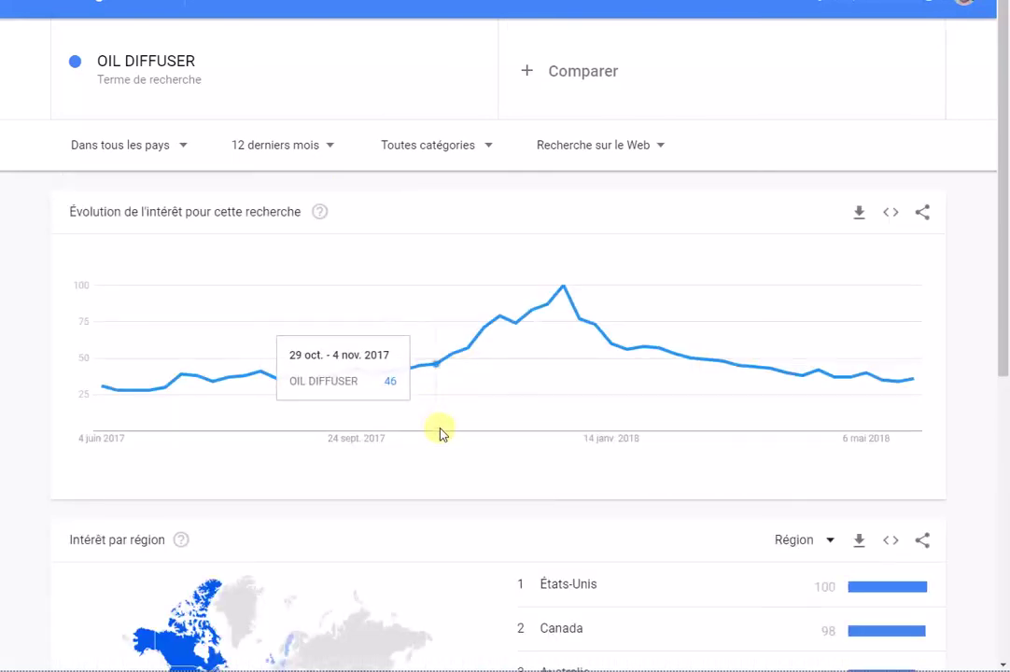
Step: Examine the worldwide OIL DIFFUSER interest curve over the last 12 months and the interest by region
mouse_move(563, 299)
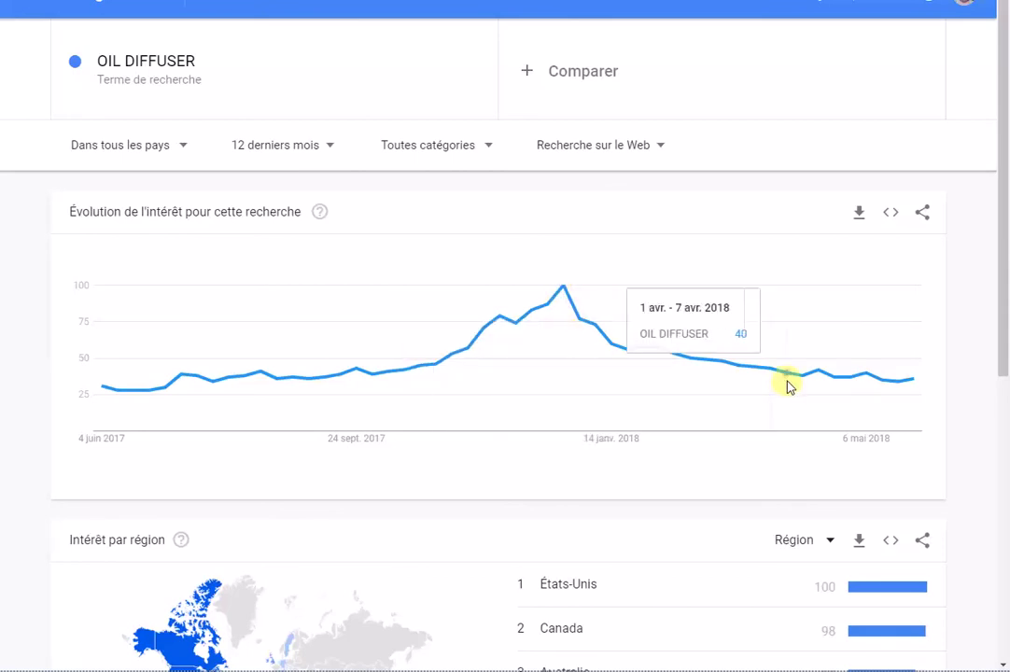
mouse_move(911, 383)
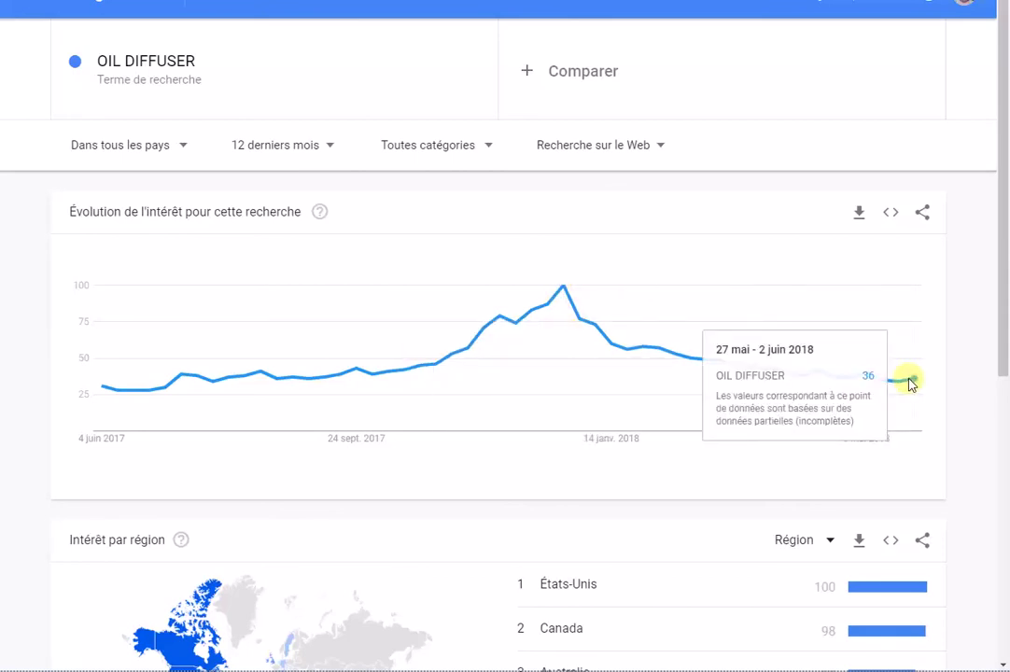
scroll(374, 495, "down", 3)
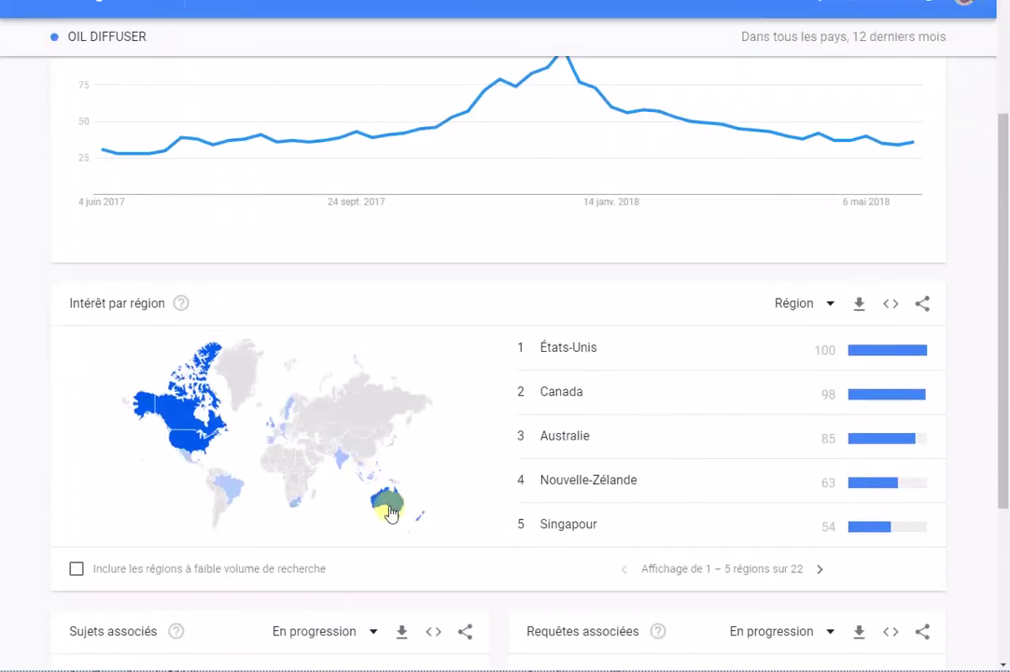
mouse_move(390, 509)
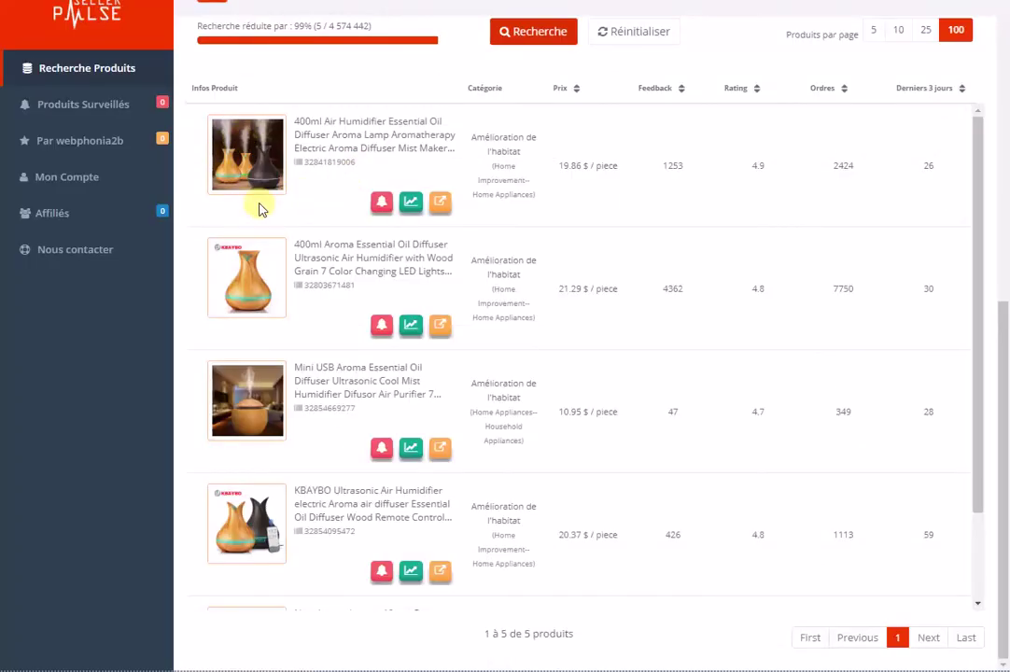
Step: Switch to Seller Pulse, review the OIL DIFFUSER results and open the product page of the KBAYBO Ultrasonic Air Humidifier with remote control
scroll(510, 262, "up", 2)
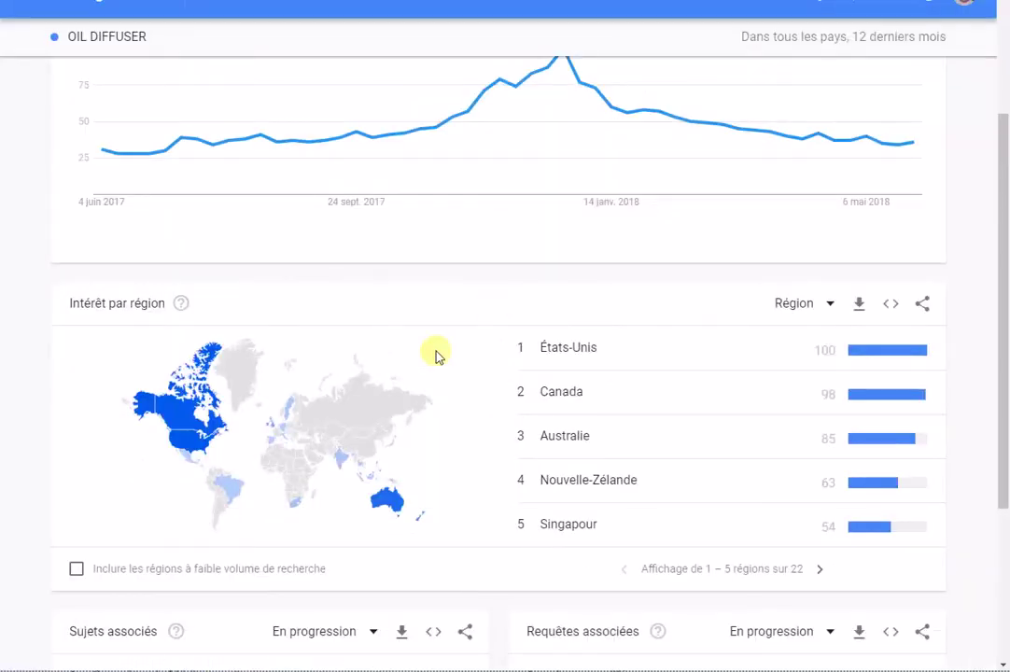
scroll(367, 364, "up", 2)
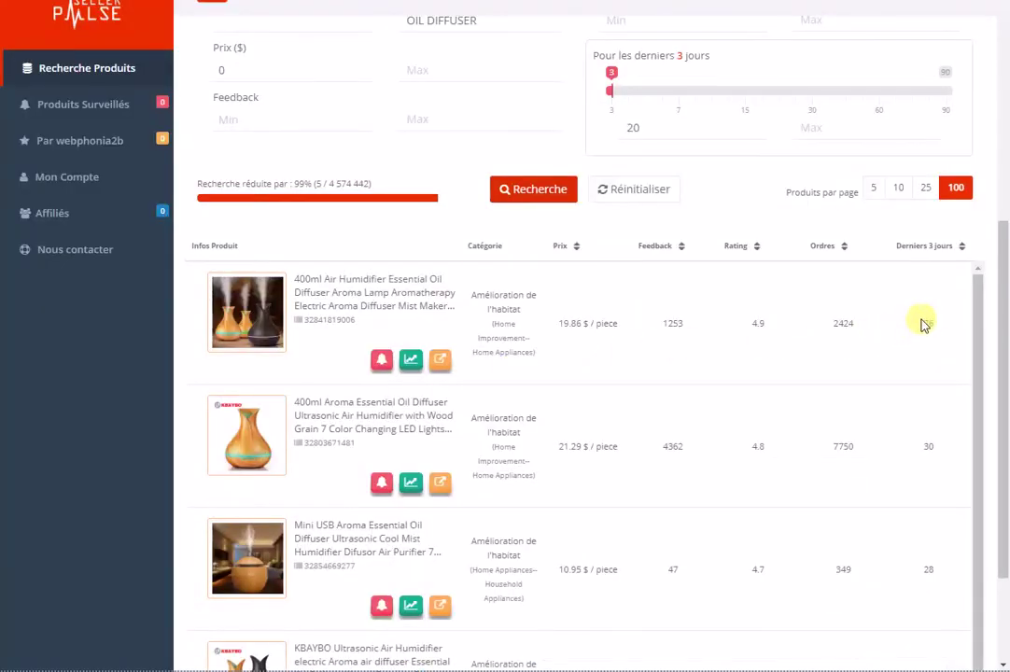
scroll(924, 327, "down", 1)
scroll(935, 322, "down", 1)
scroll(937, 333, "down", 1)
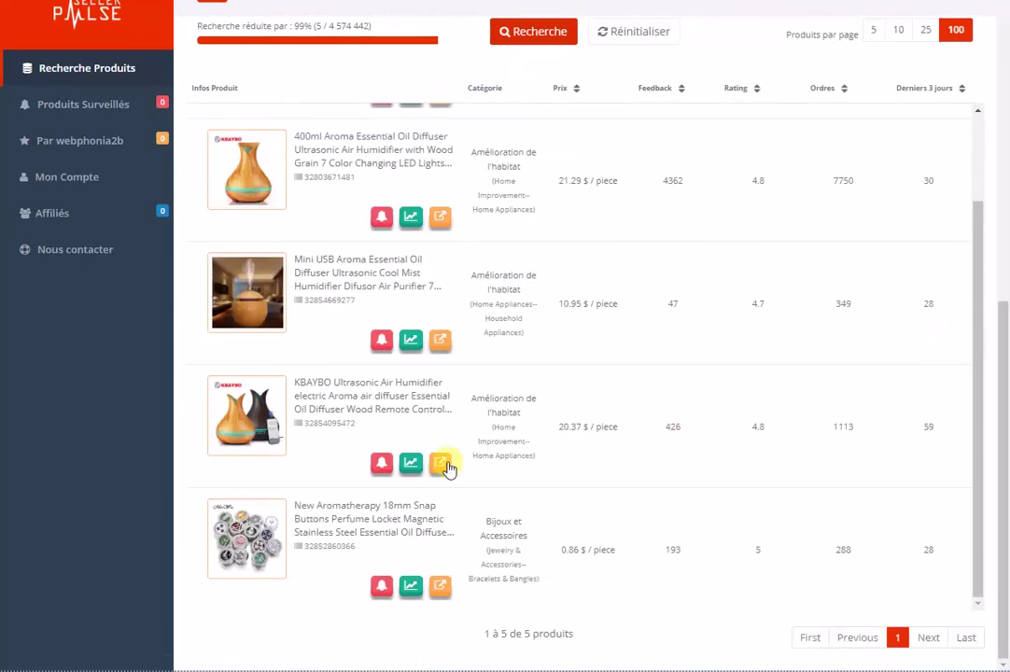
left_click(438, 459)
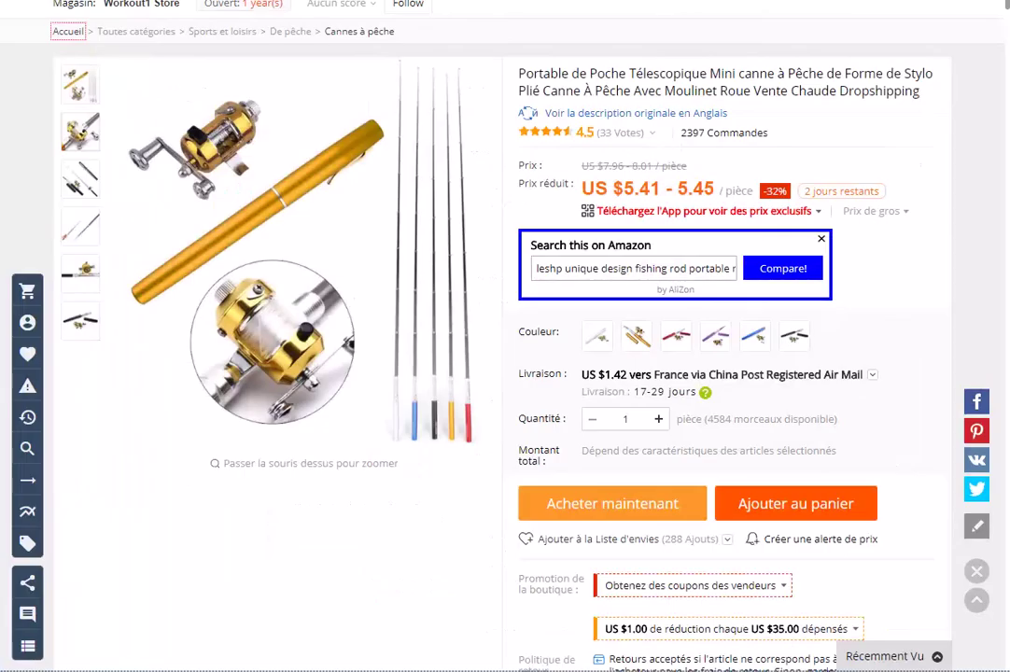
mouse_move(347, 75)
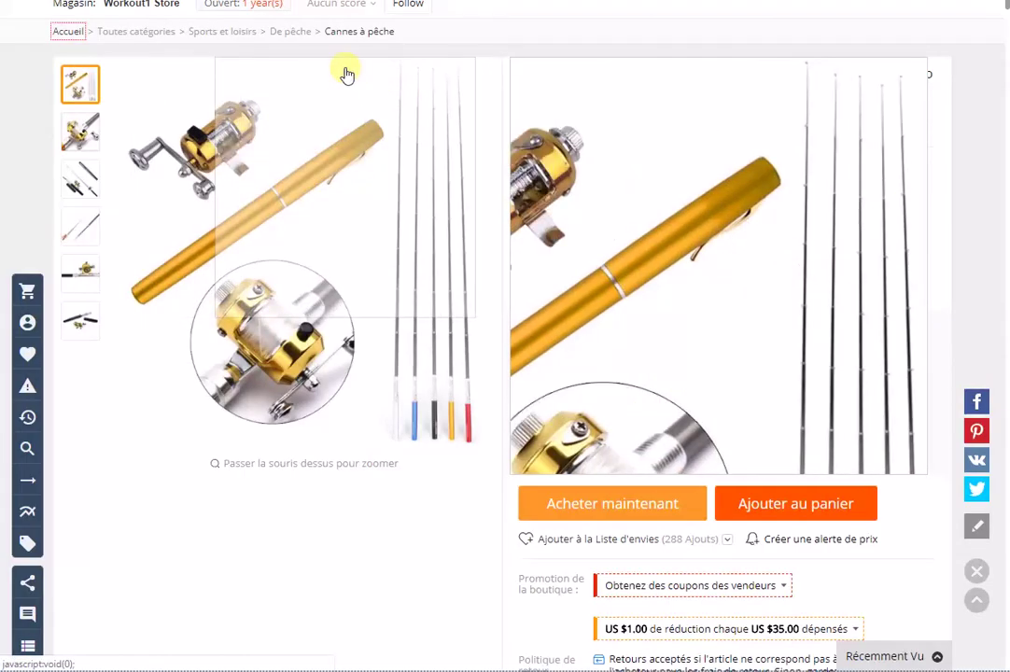